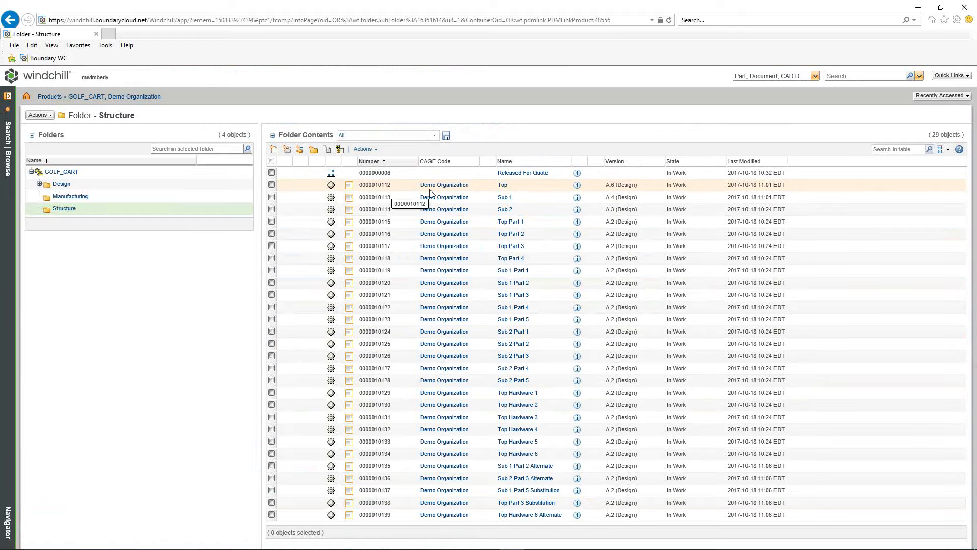
left_click(578, 187)
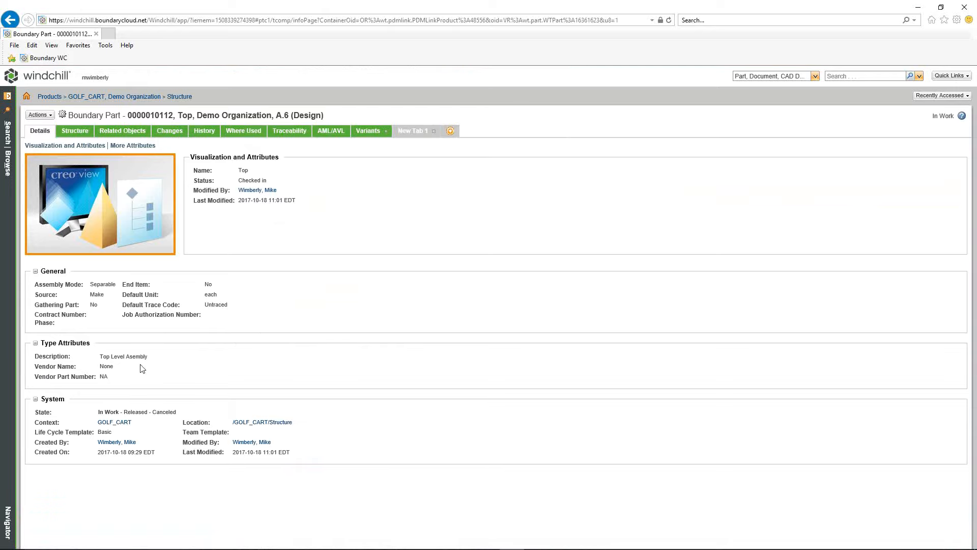
left_click(75, 131)
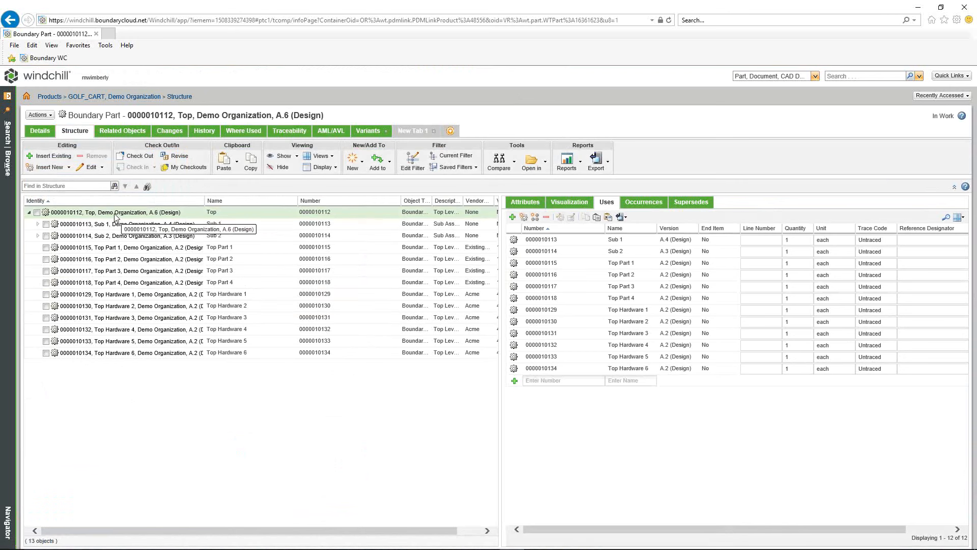
- Review the attributes, visualization, uses, occurrences and supersedes information of the Sub 1 subassembly, dismissing the add-on installation request
left_click(84, 236)
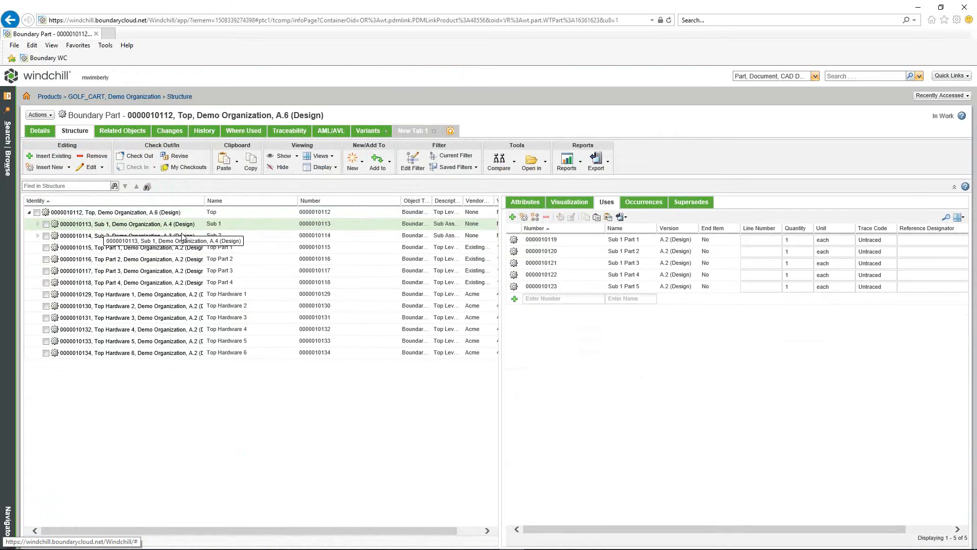
left_click(522, 204)
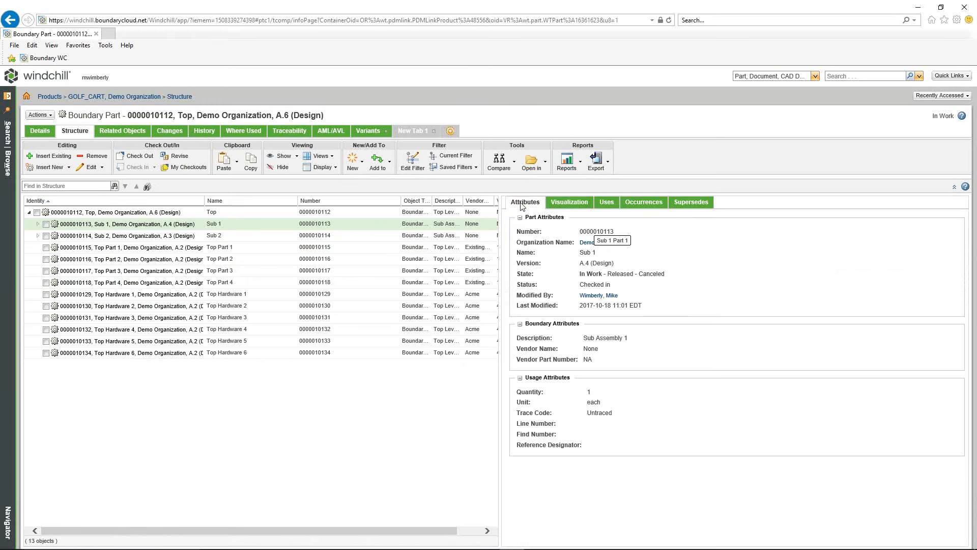
left_click(572, 204)
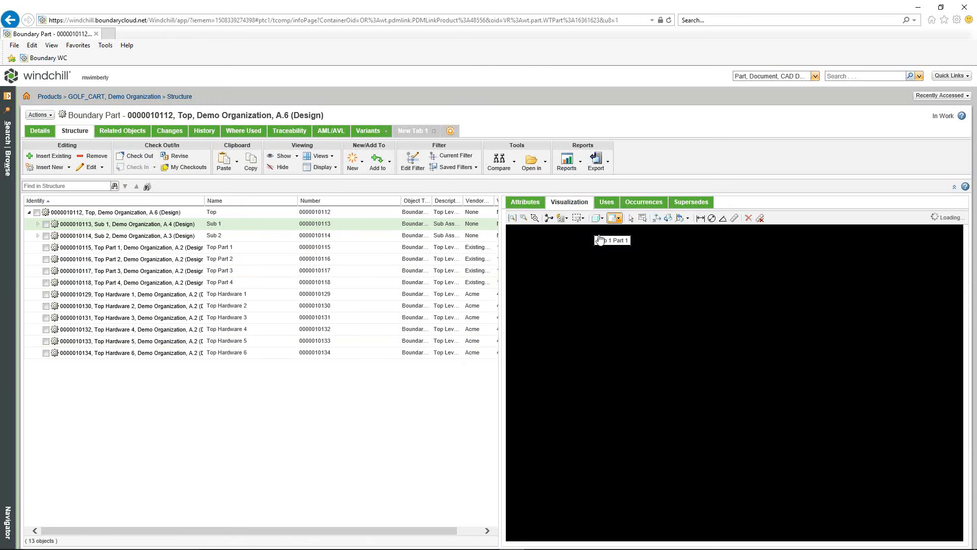
left_click(609, 203)
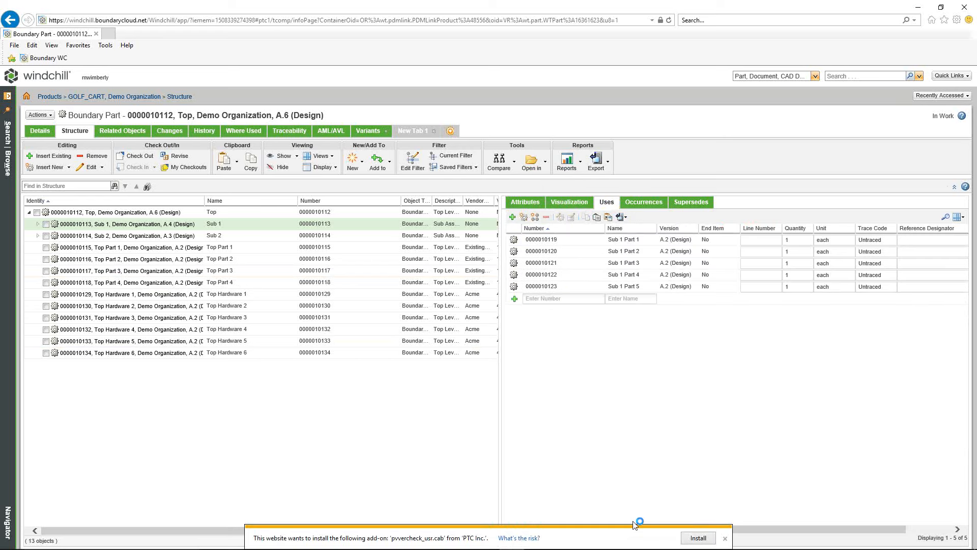
left_click(725, 538)
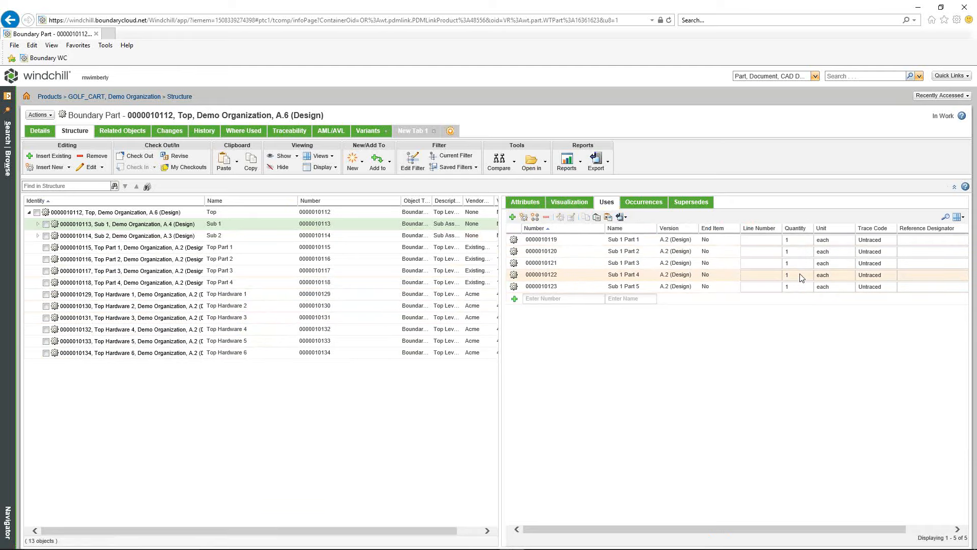
left_click(641, 204)
left_click(692, 203)
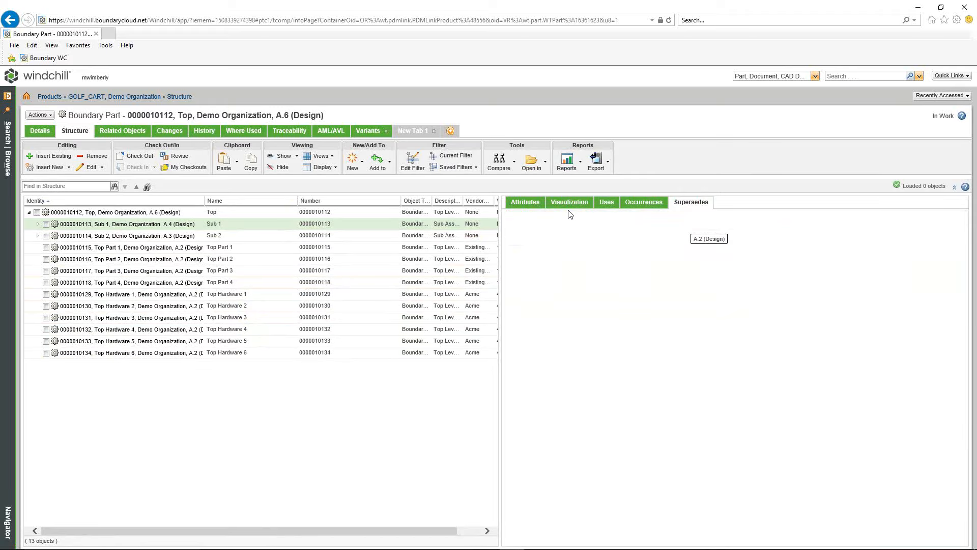
left_click(529, 210)
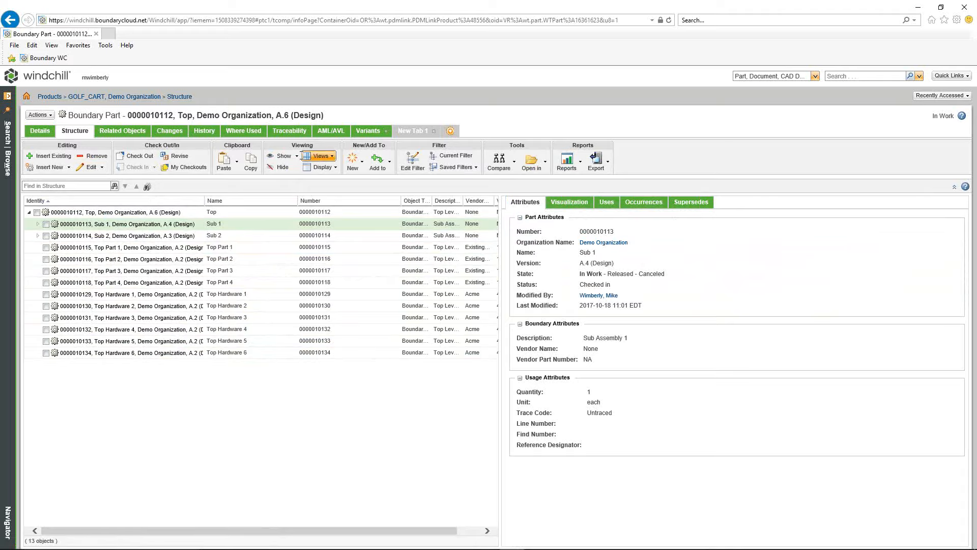
- Show the structure in the Default view with a wider Identity column, and expand Sub 1 and Sub 2
left_click(335, 157)
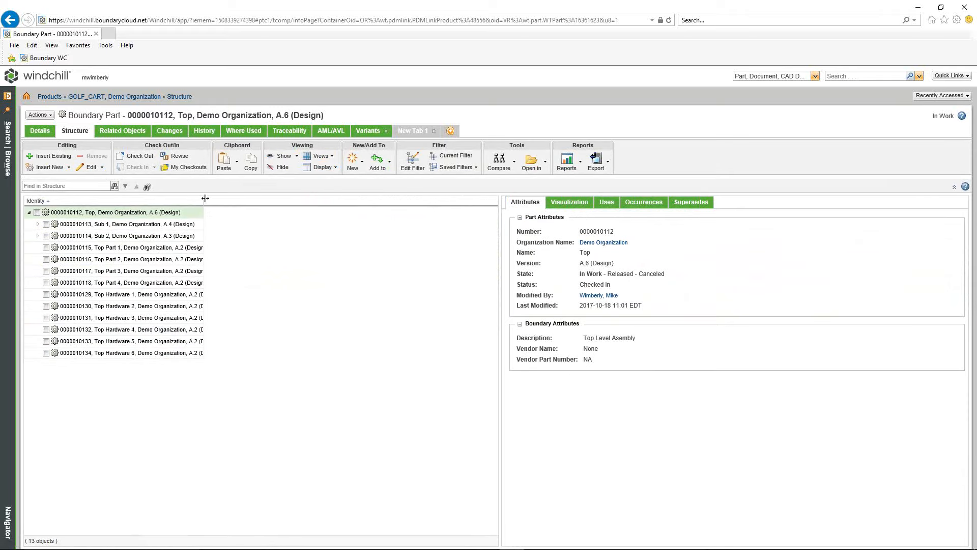
left_click_drag(206, 203, 229, 204)
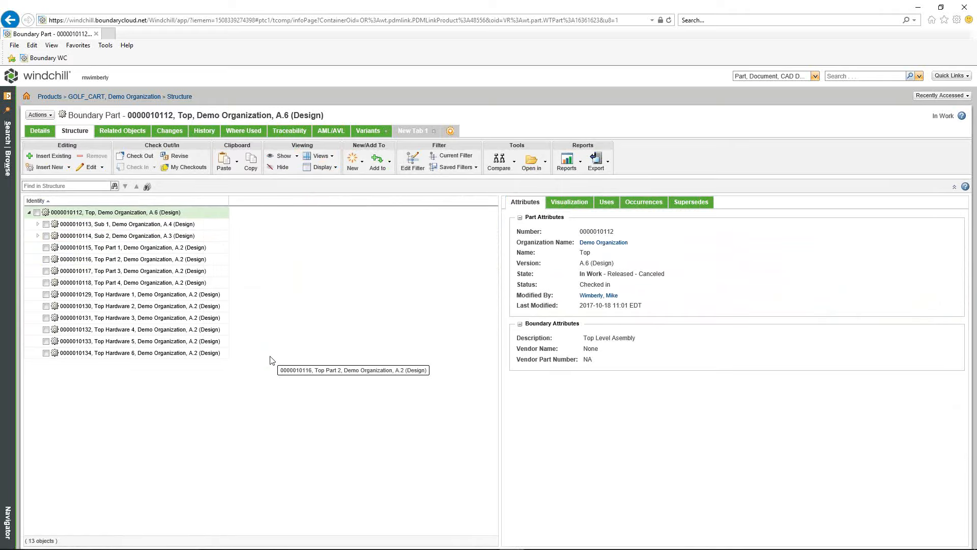
left_click(38, 224)
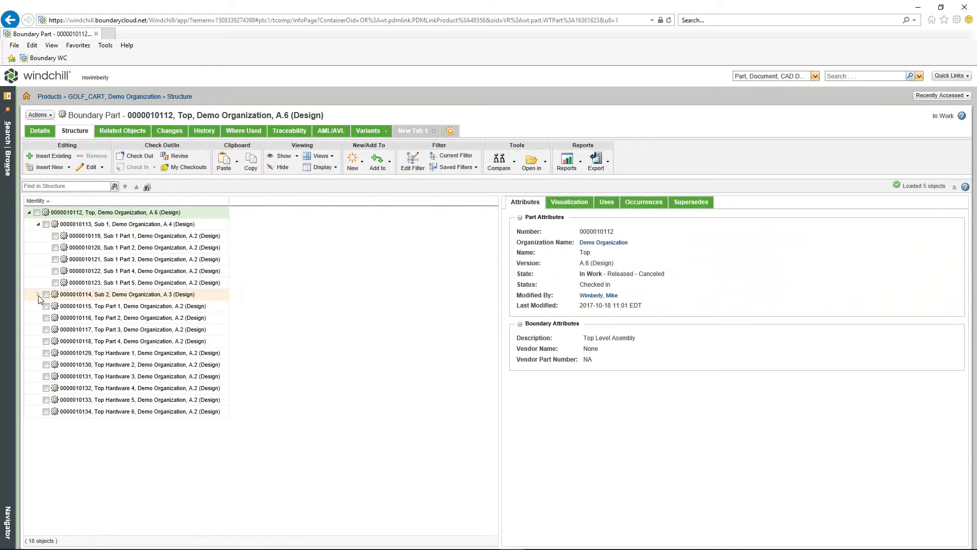
left_click(37, 294)
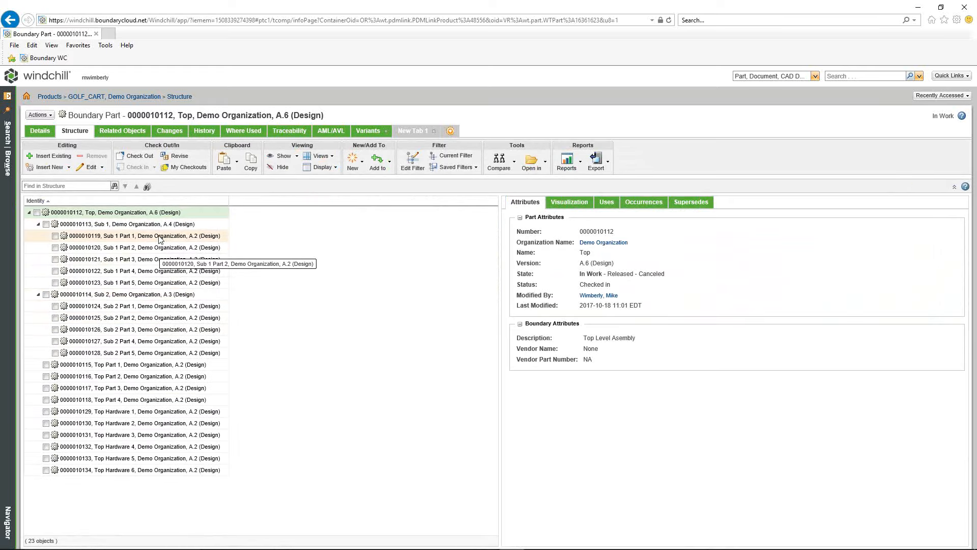
- Switch the structure to the Attributes view and adjust its column and pane widths to show the vendor details
left_click(321, 156)
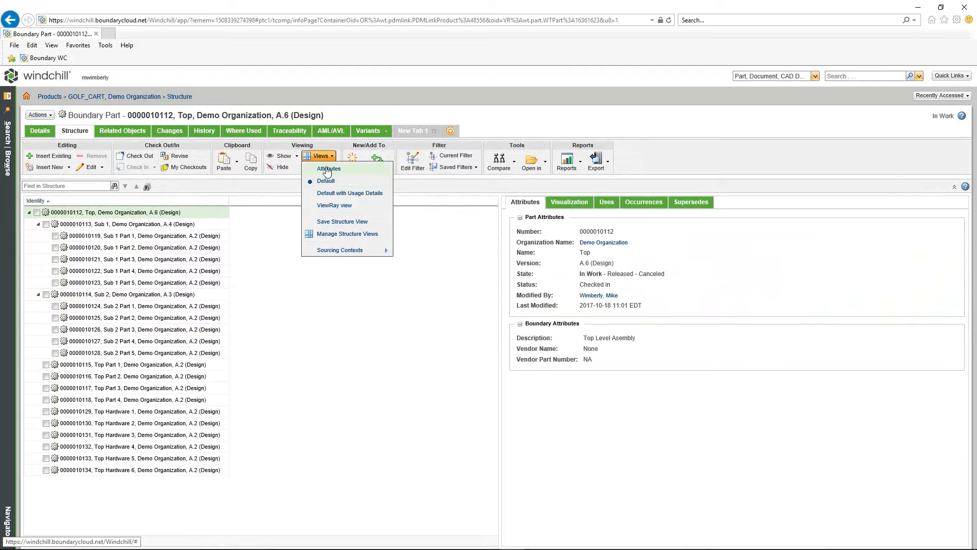
left_click(328, 169)
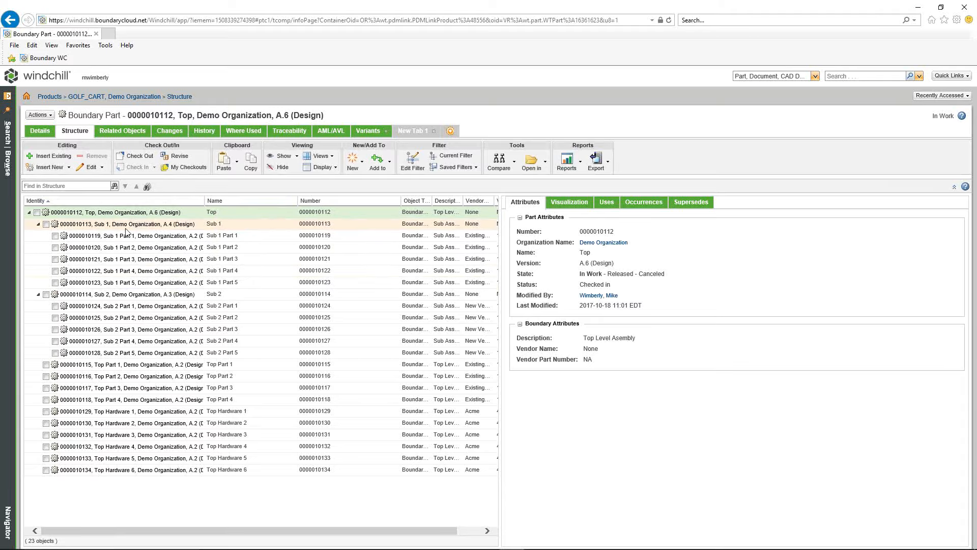
left_click_drag(299, 201, 272, 203)
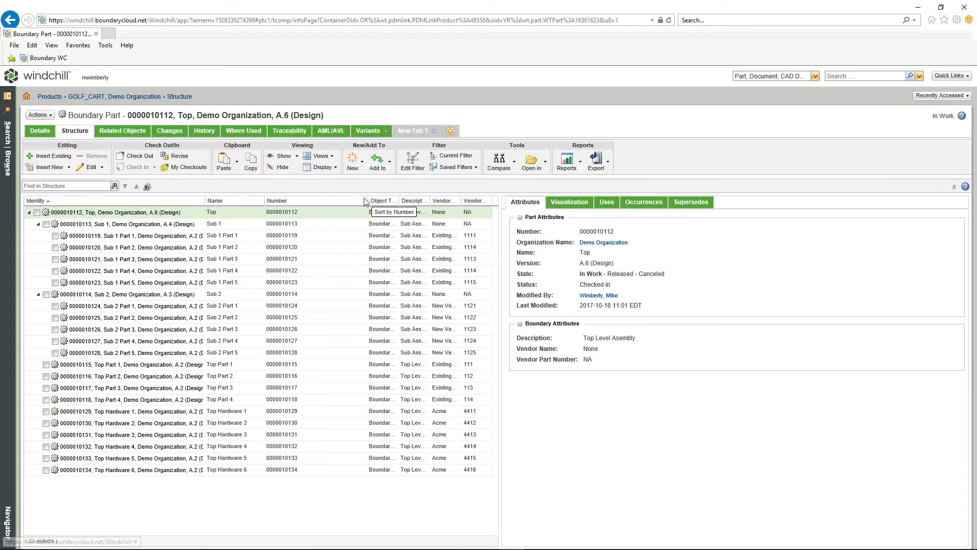
left_click_drag(366, 201, 523, 204)
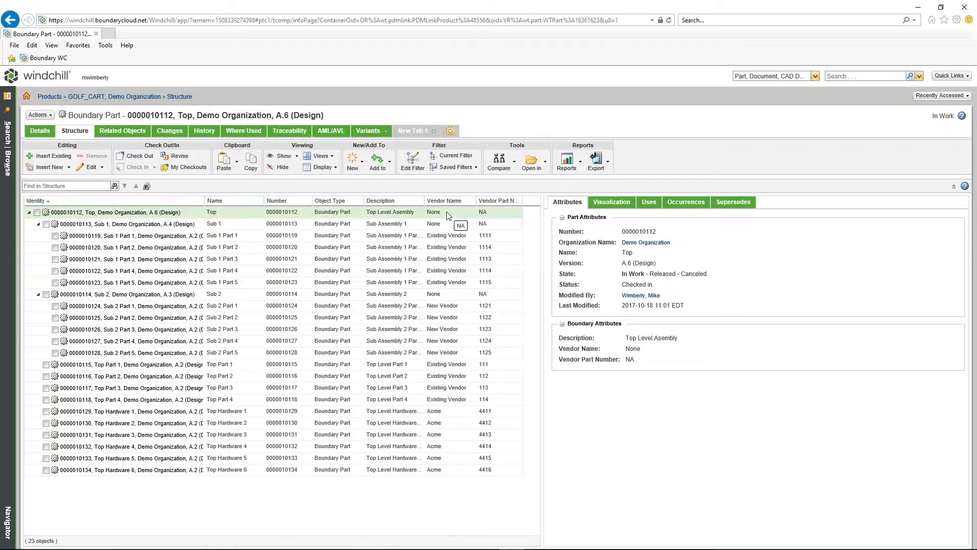
- Collapse Sub 1 and Sub 2, then export the structure list to XLS and open the exported file
left_click(39, 224)
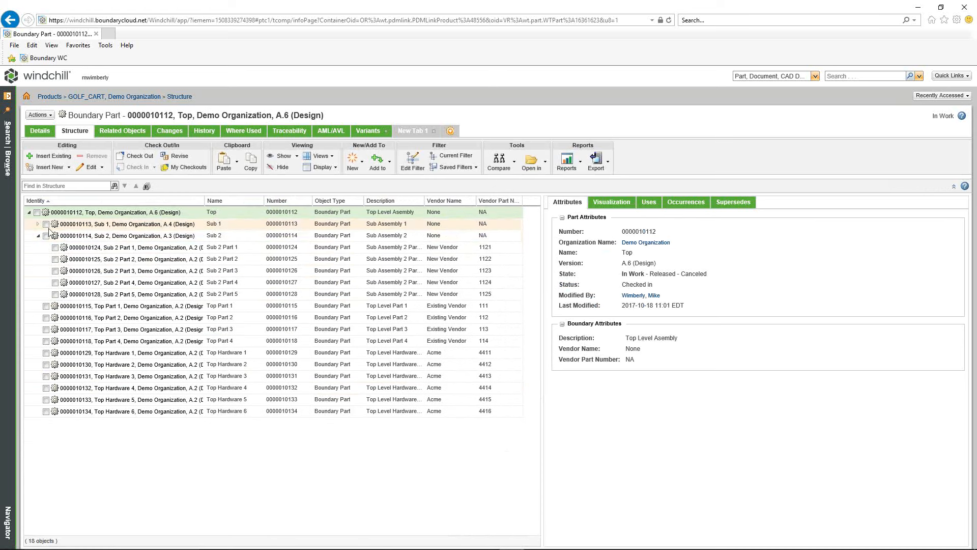
left_click(38, 236)
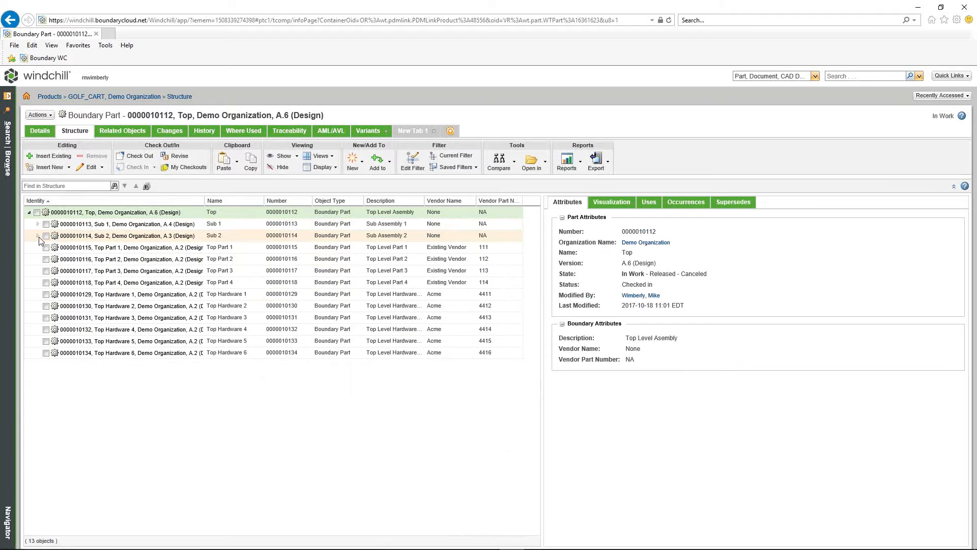
left_click(607, 159)
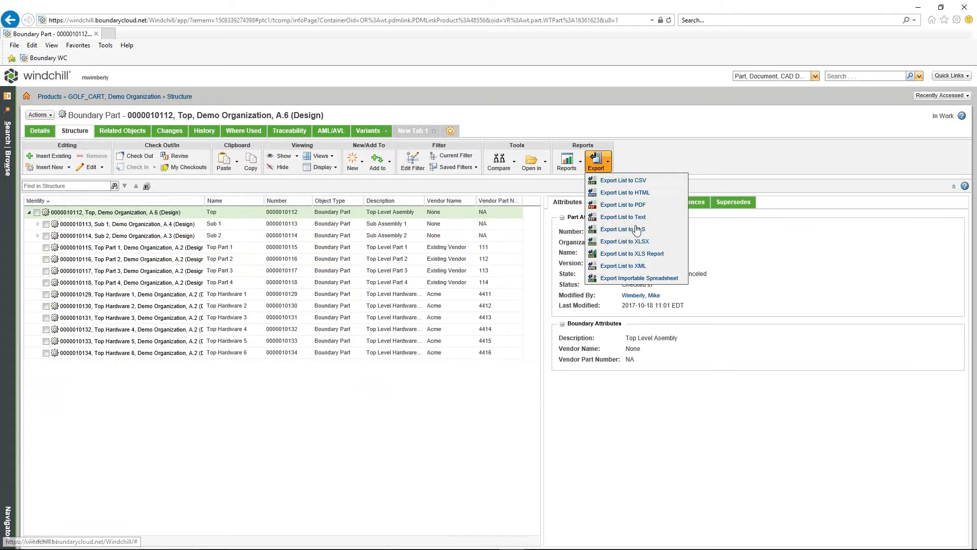
left_click(622, 229)
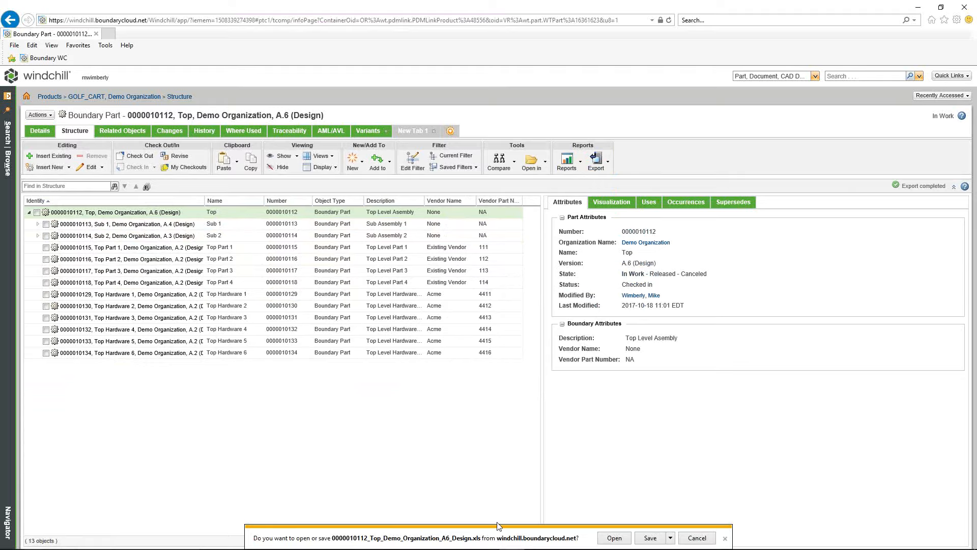
left_click(614, 539)
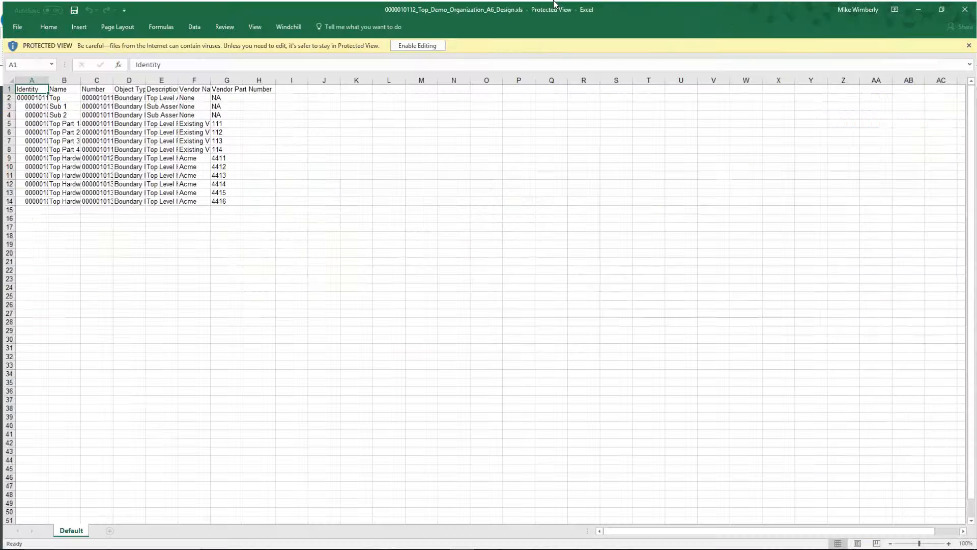
- Widen the Identity, Name, Object Type, Description and vendor columns to read the exported list, then close the workbook
left_click_drag(45, 79, 198, 79)
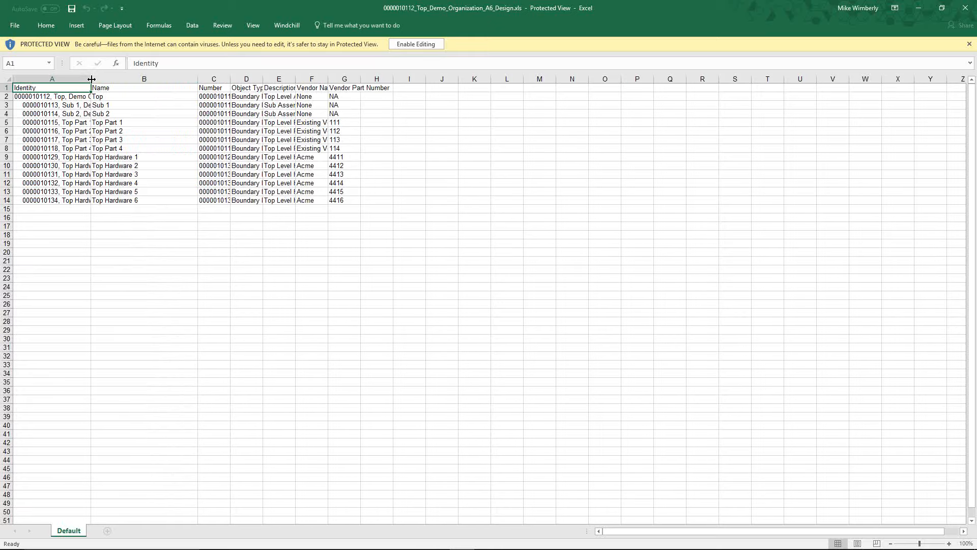
left_click_drag(91, 79, 133, 80)
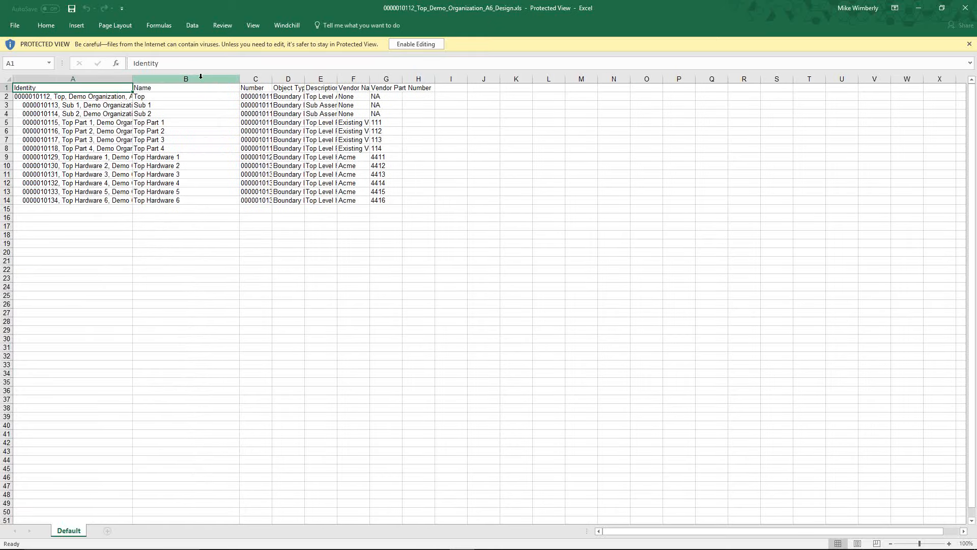
double_click(134, 79)
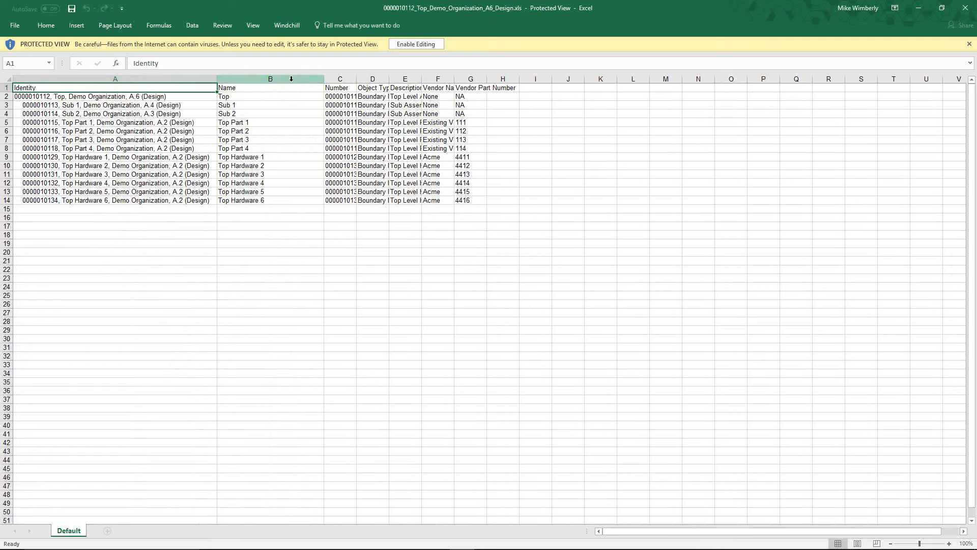
double_click(327, 79)
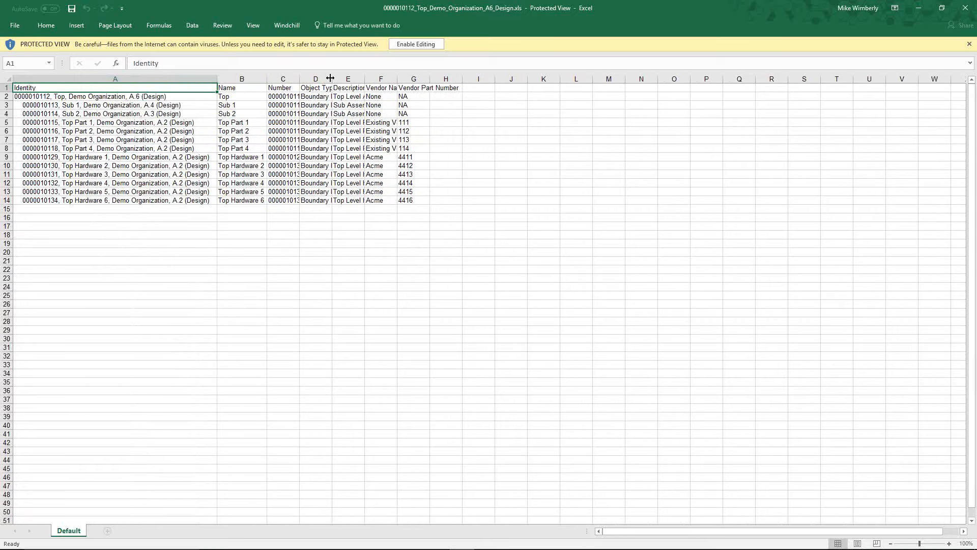
double_click(331, 79)
double_click(378, 79)
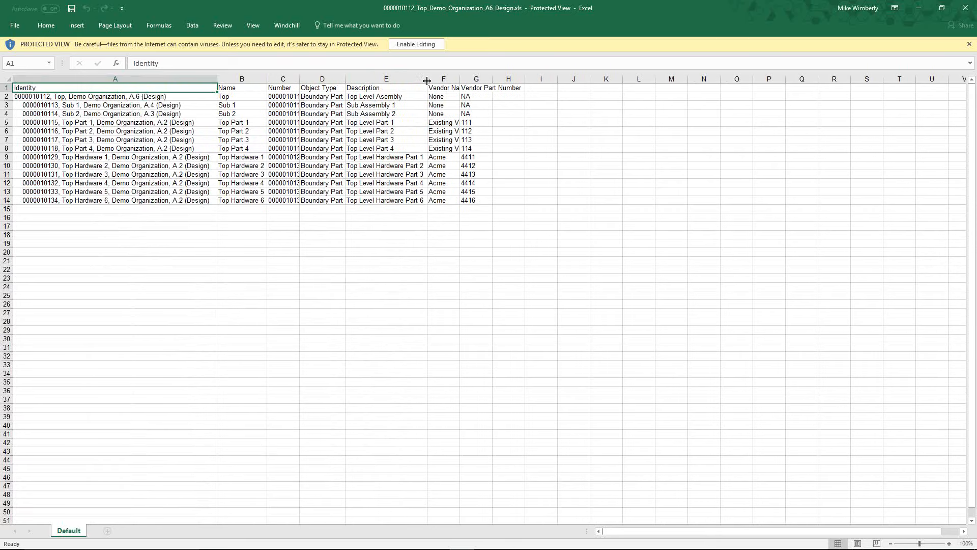
double_click(459, 79)
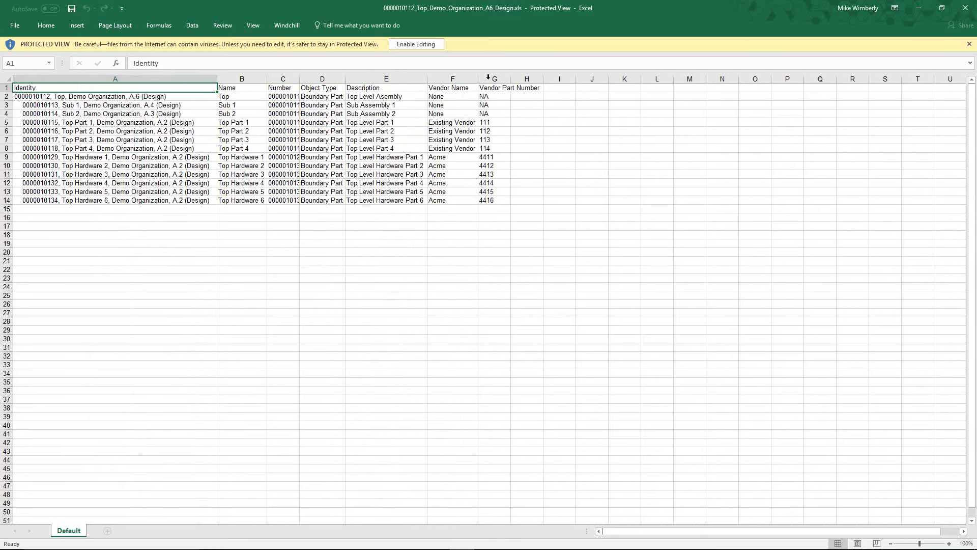
double_click(512, 79)
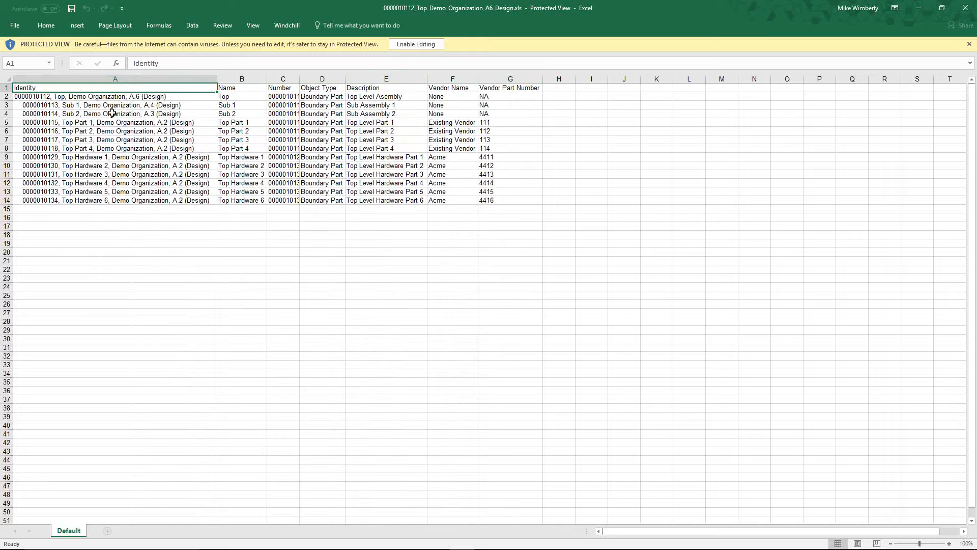
left_click(967, 8)
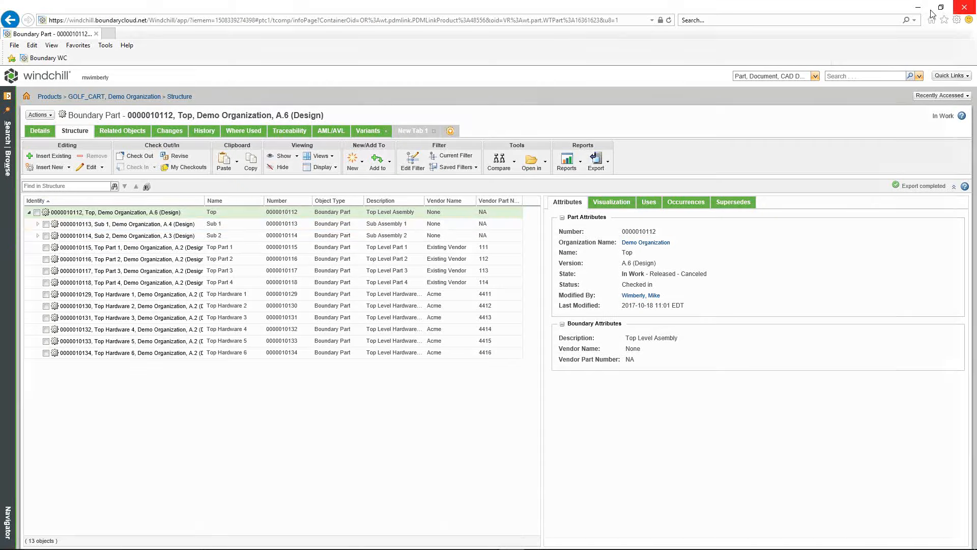
- Expand Sub 1 and Sub 2 in the structure, export the multi-level list to XLS and open it
left_click(39, 224)
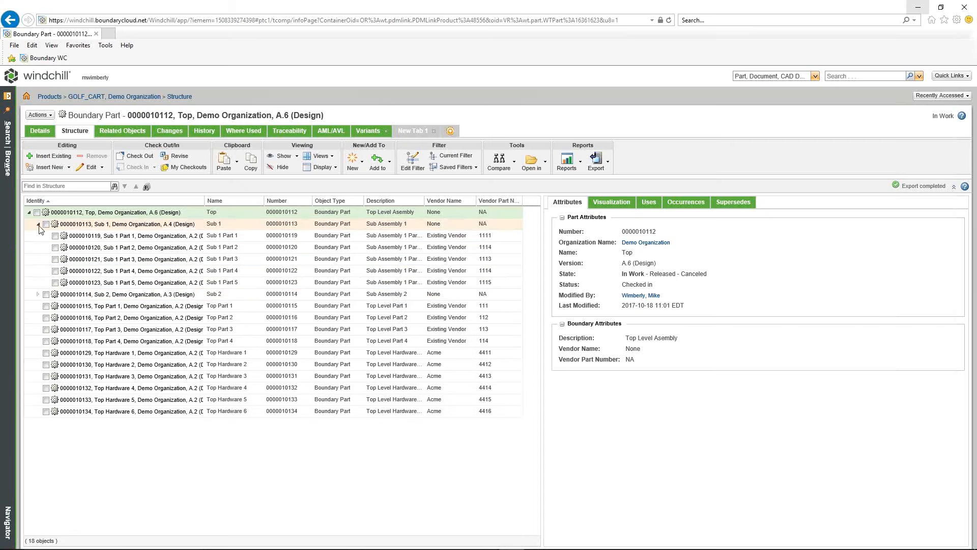
left_click(38, 295)
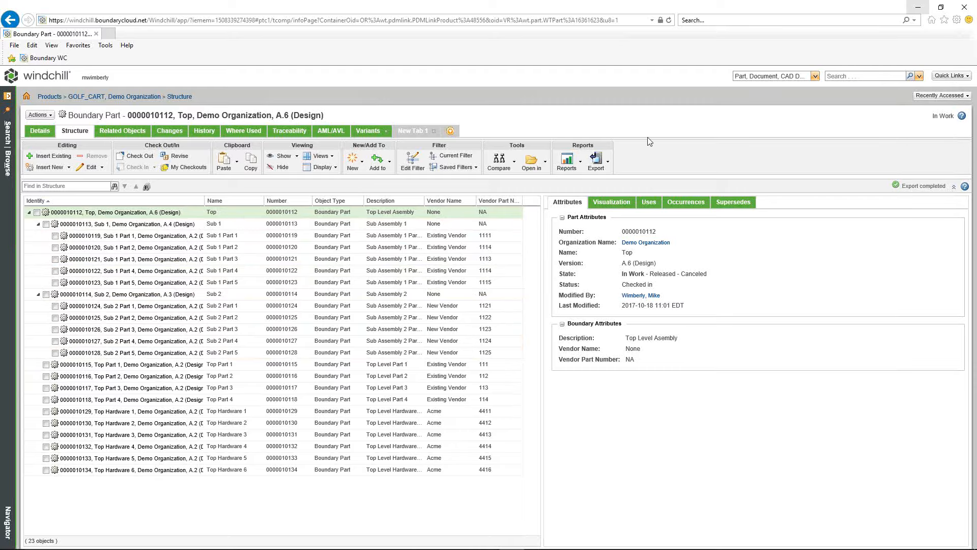
left_click(609, 161)
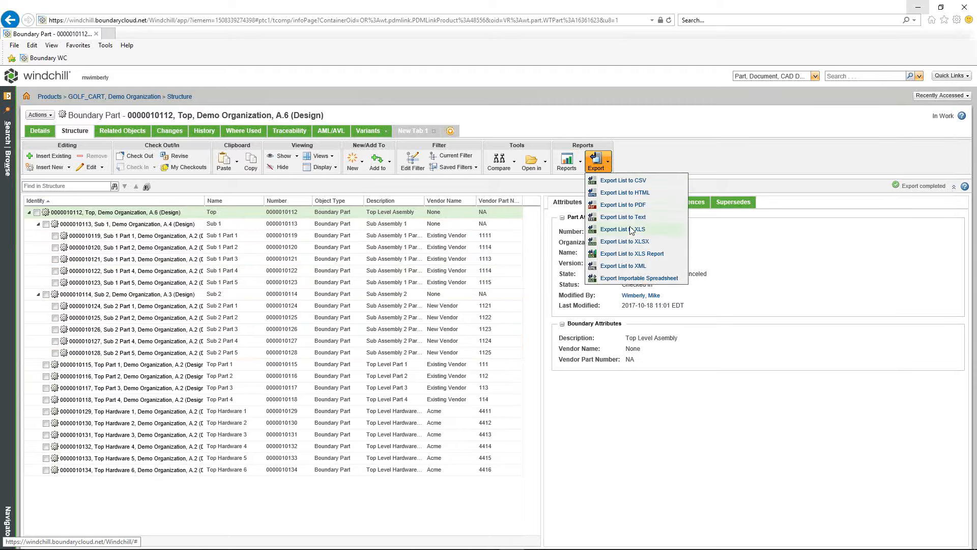
left_click(630, 231)
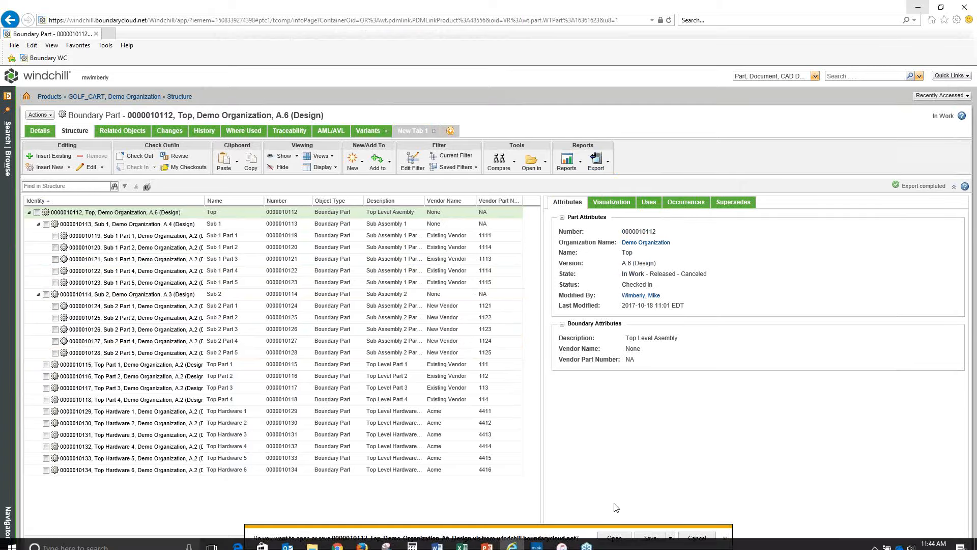
left_click(613, 538)
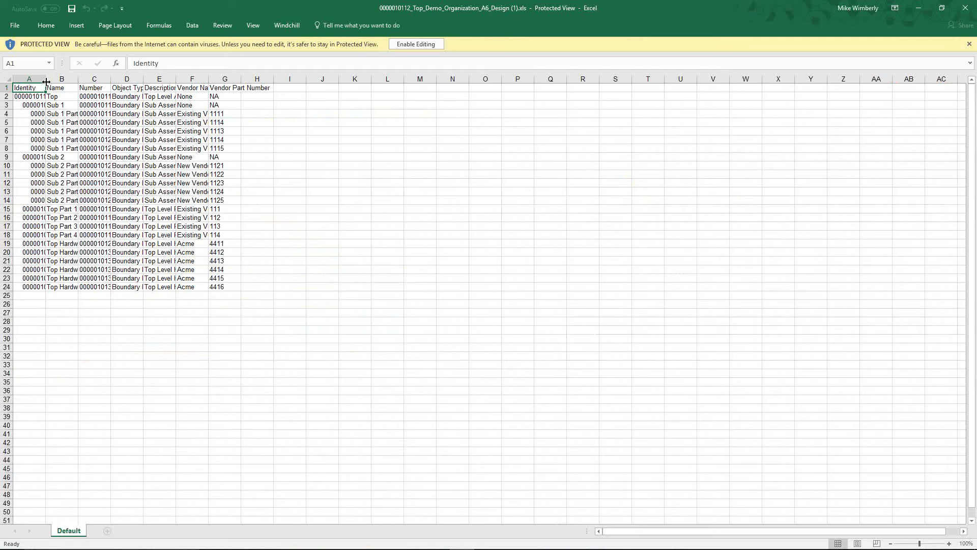
- Fit the Identity, Name, Number, Object Type and Description columns to their contents to read the multi-level list, then close the workbook
double_click(46, 82)
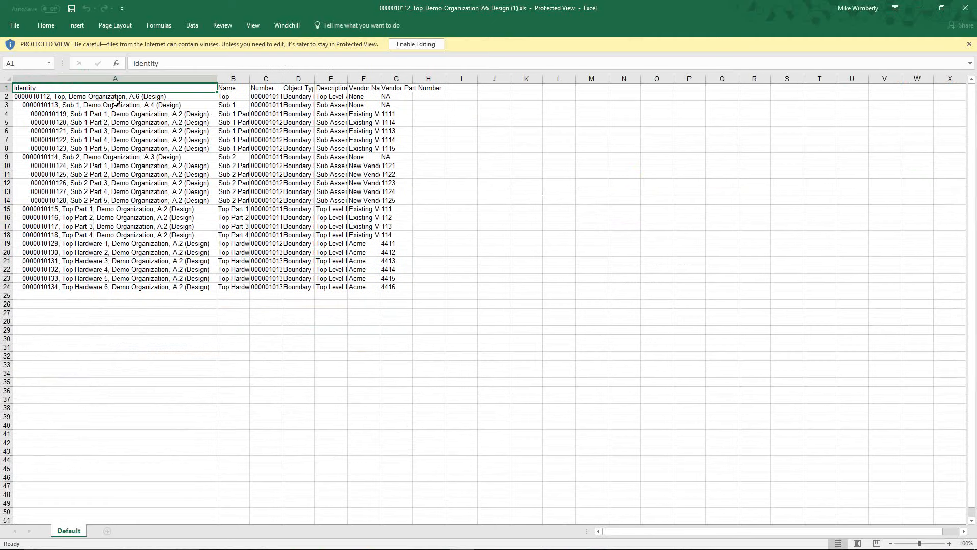
double_click(249, 79)
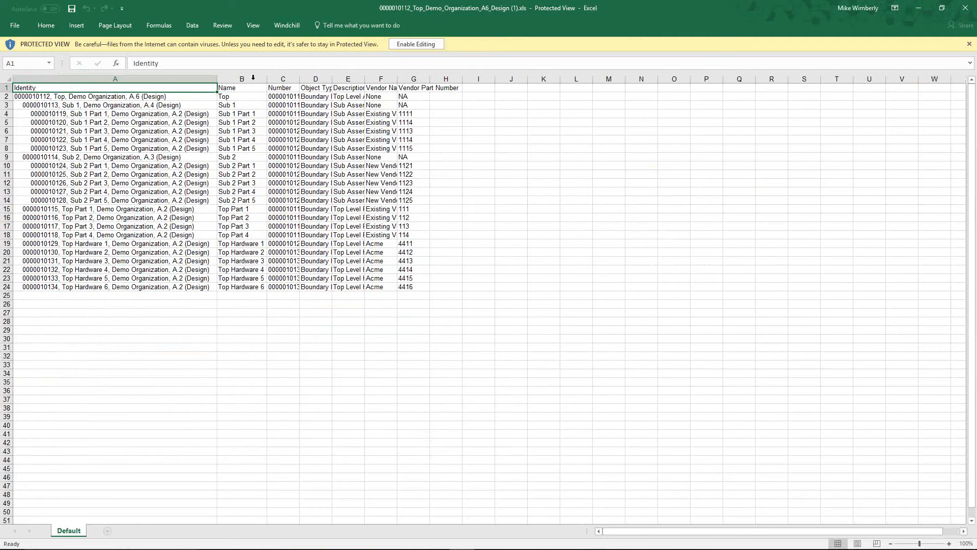
double_click(337, 77)
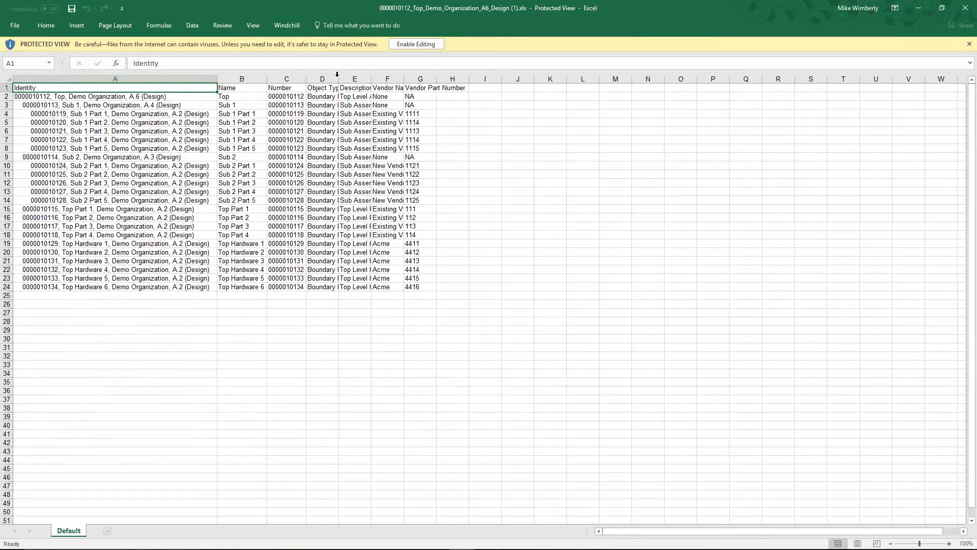
double_click(369, 79)
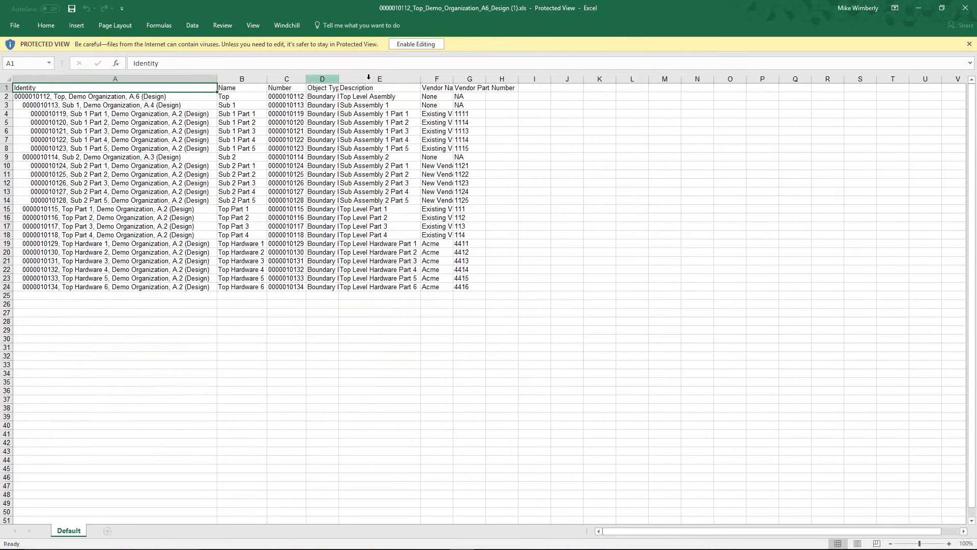
double_click(339, 79)
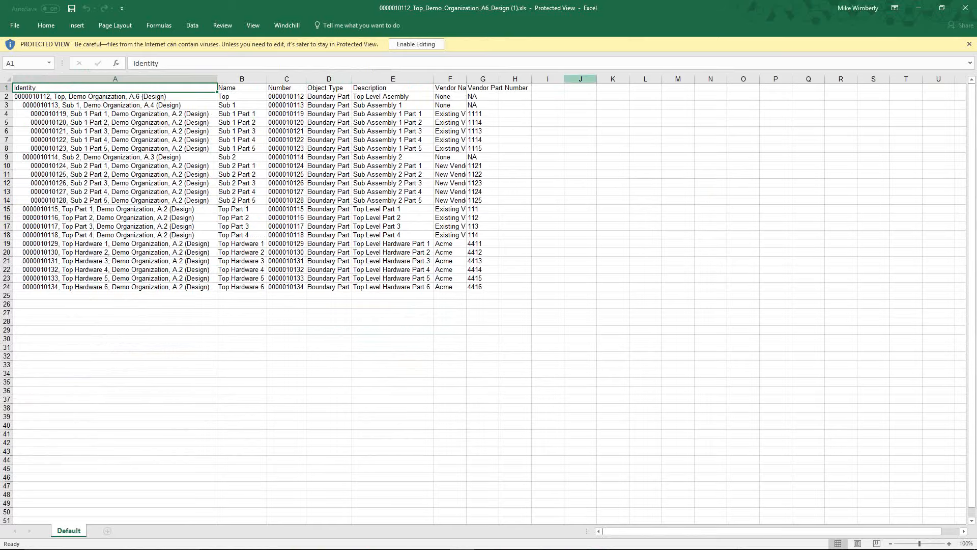
left_click(966, 7)
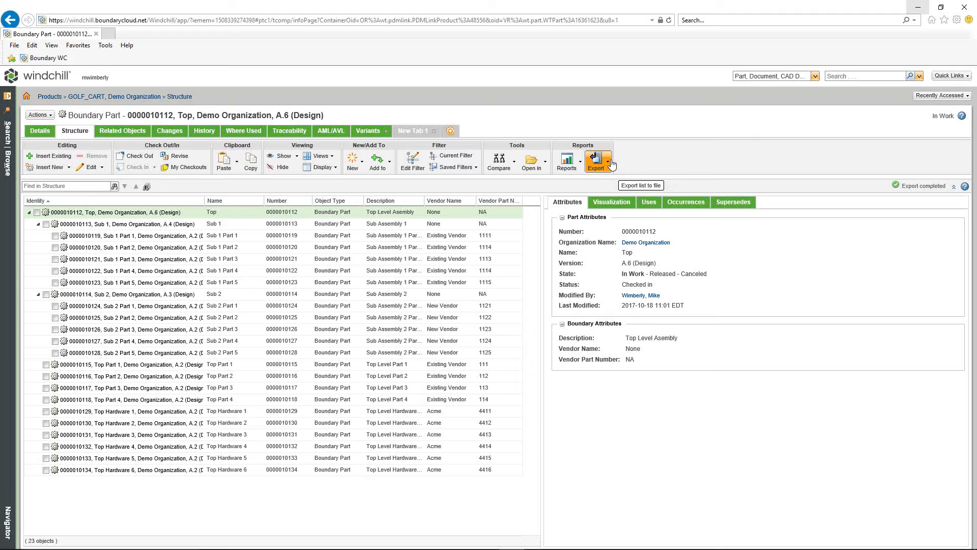
- Collapse Sub 1 and Sub 2 in the structure, then run the Multi-Level BOM report for the Top part and maximize its window
left_click(581, 163)
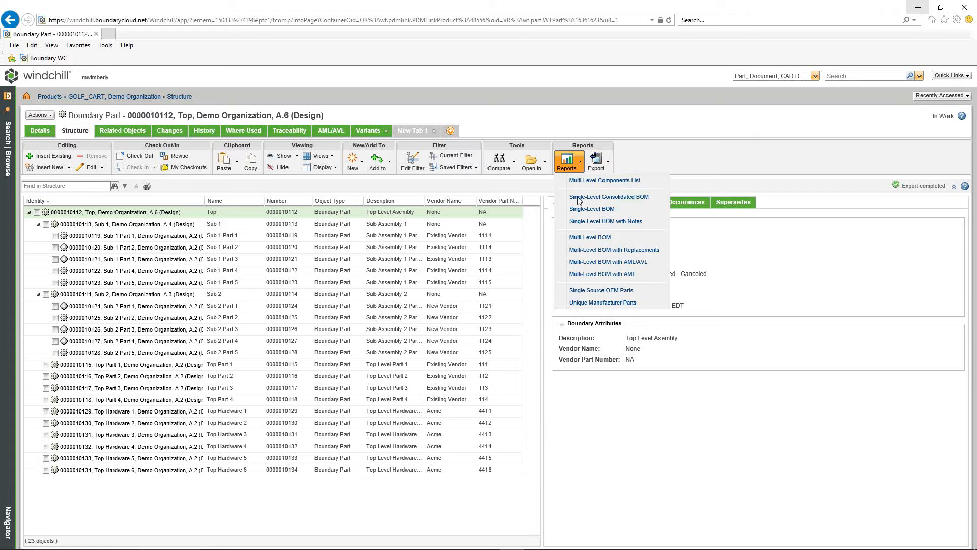
left_click(714, 155)
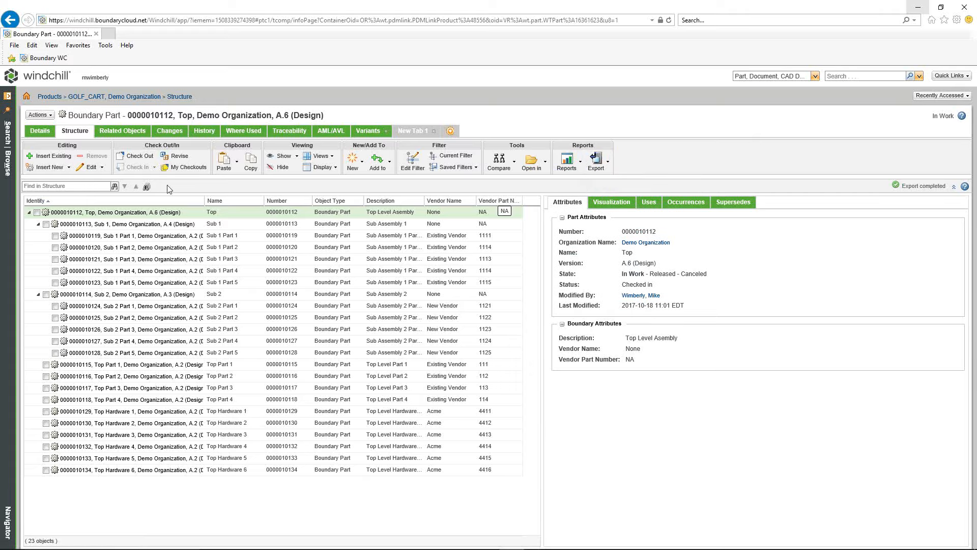
left_click(39, 224)
left_click(38, 236)
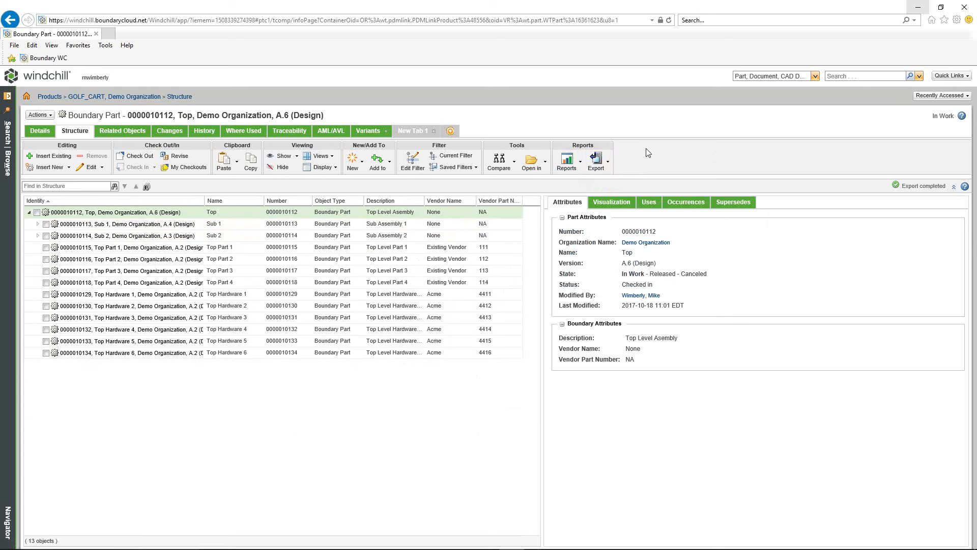
left_click(581, 162)
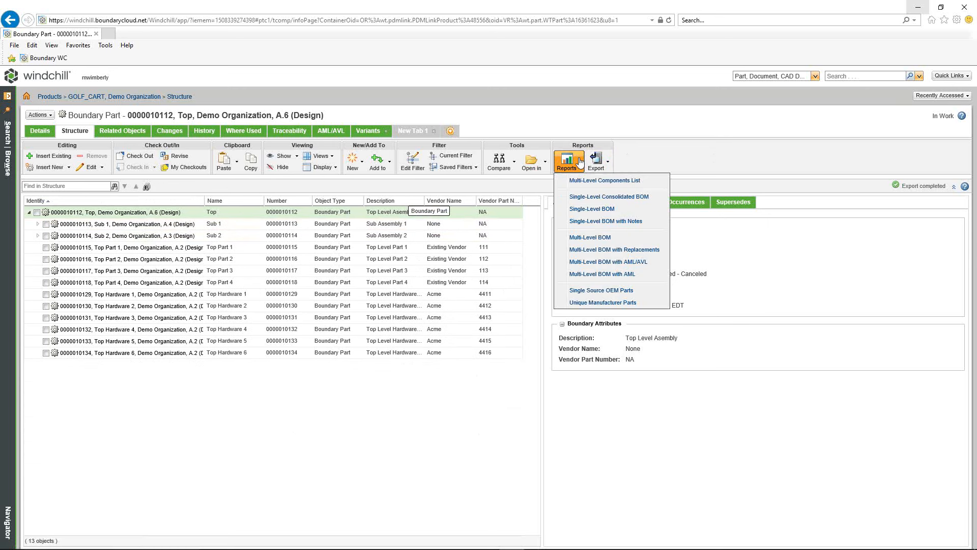
left_click(594, 238)
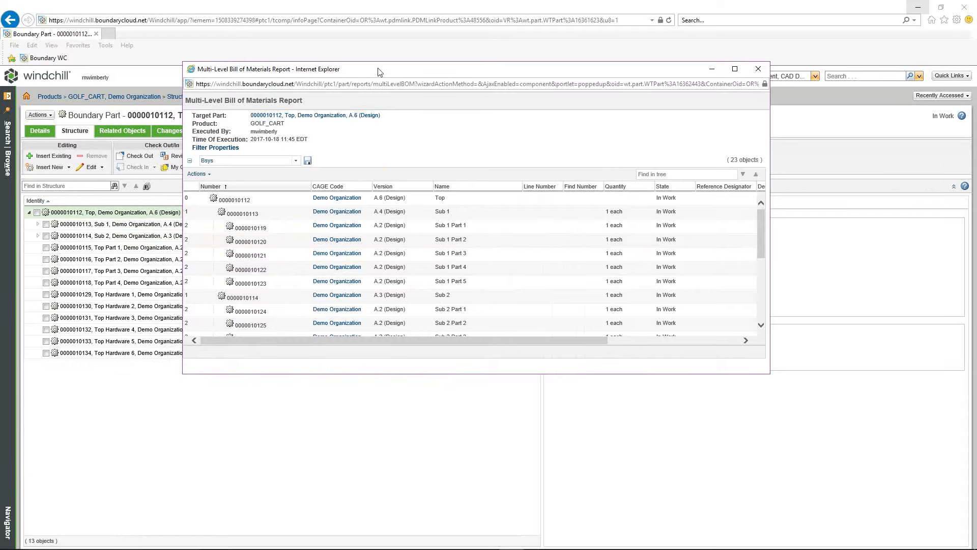
left_click(734, 69)
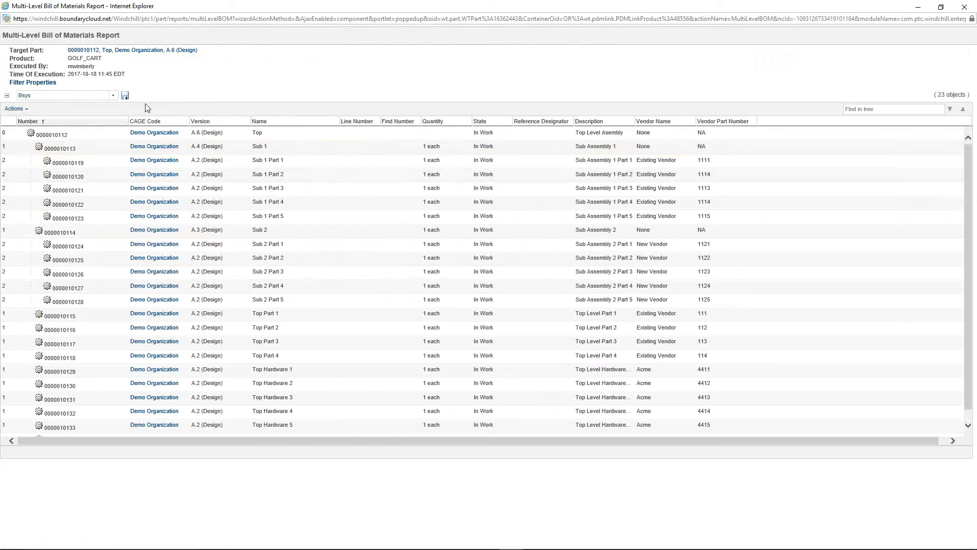
- Switch the report to the Default view to compare its columns, then return to the Bsys view
left_click(113, 97)
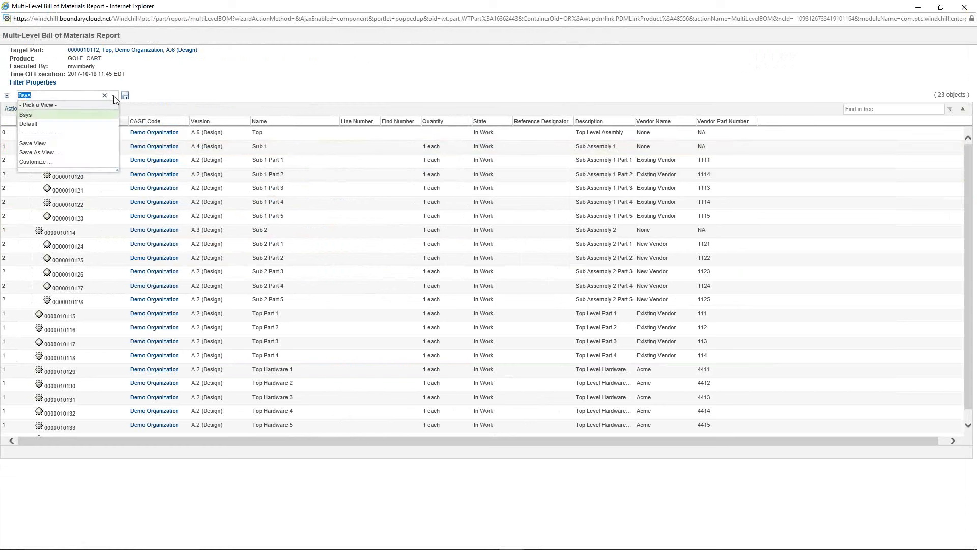
left_click(33, 124)
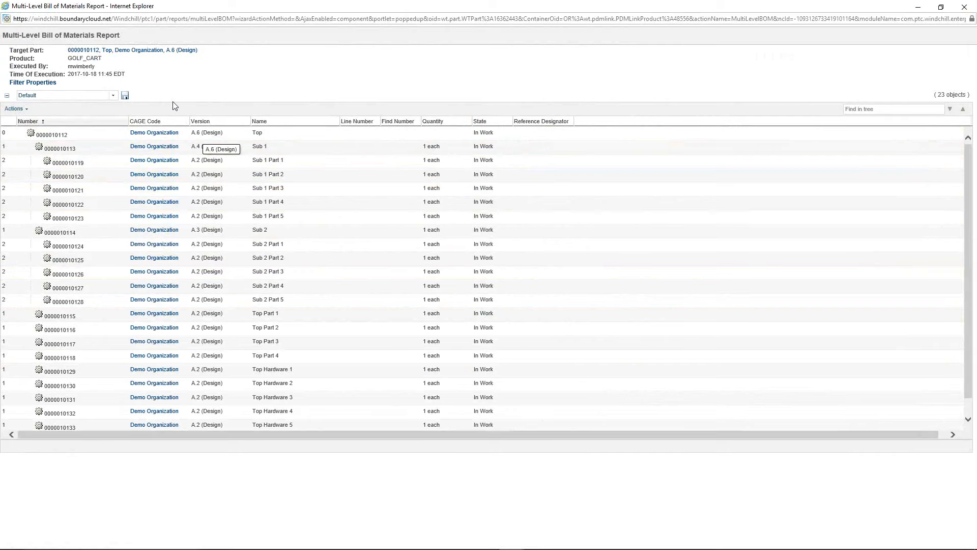
left_click(113, 96)
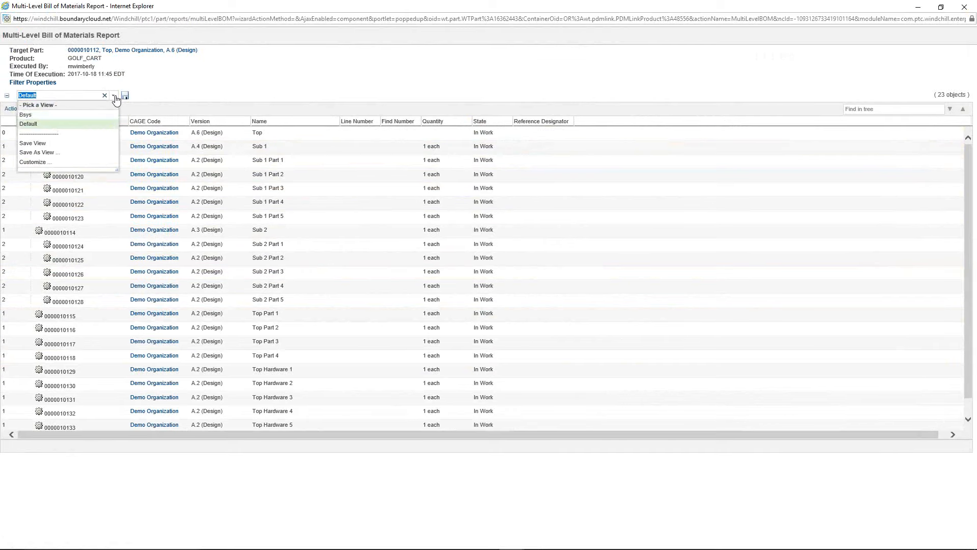
left_click(28, 115)
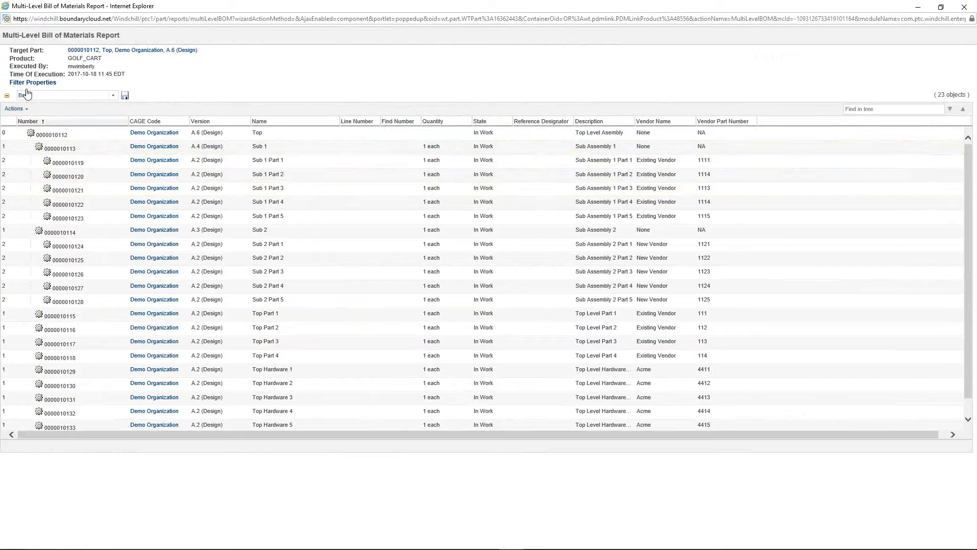
- Edit the Bsys report view to remove the Line Number, Find Number and Reference Designator columns, and refresh the report with the saved view
left_click(112, 97)
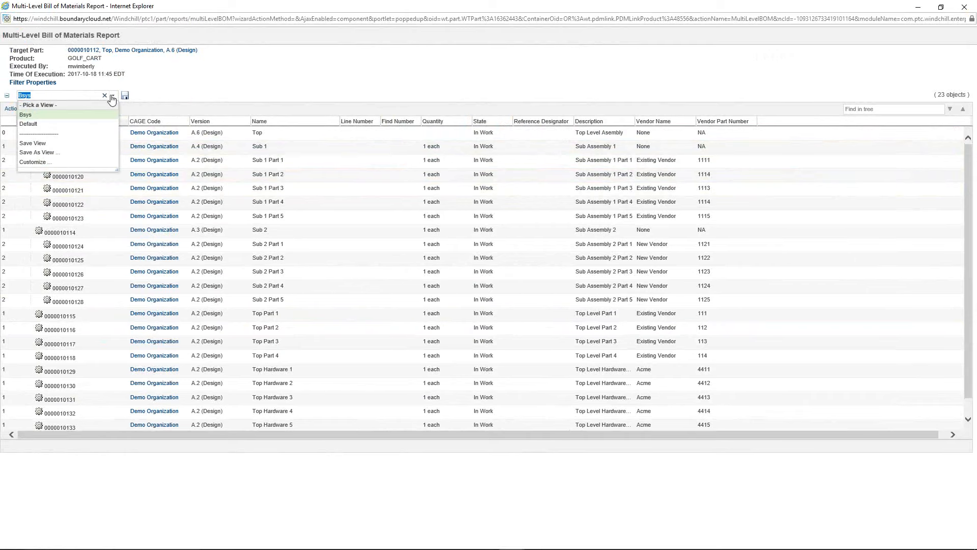
left_click(44, 162)
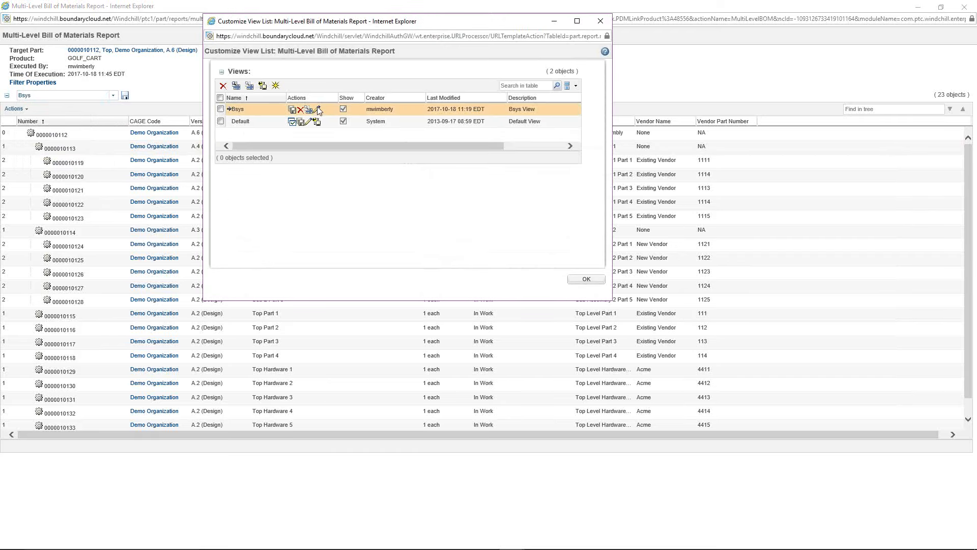
left_click(318, 109)
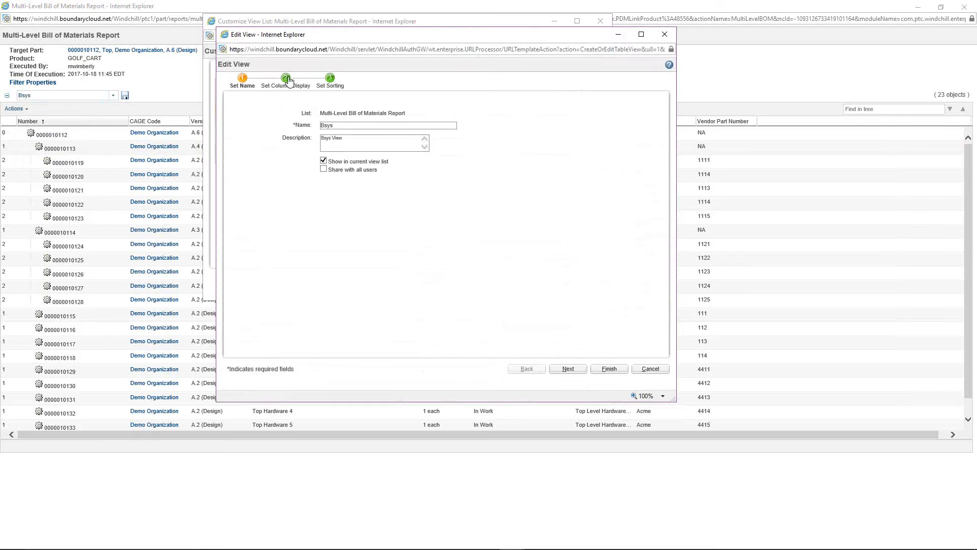
left_click(288, 79)
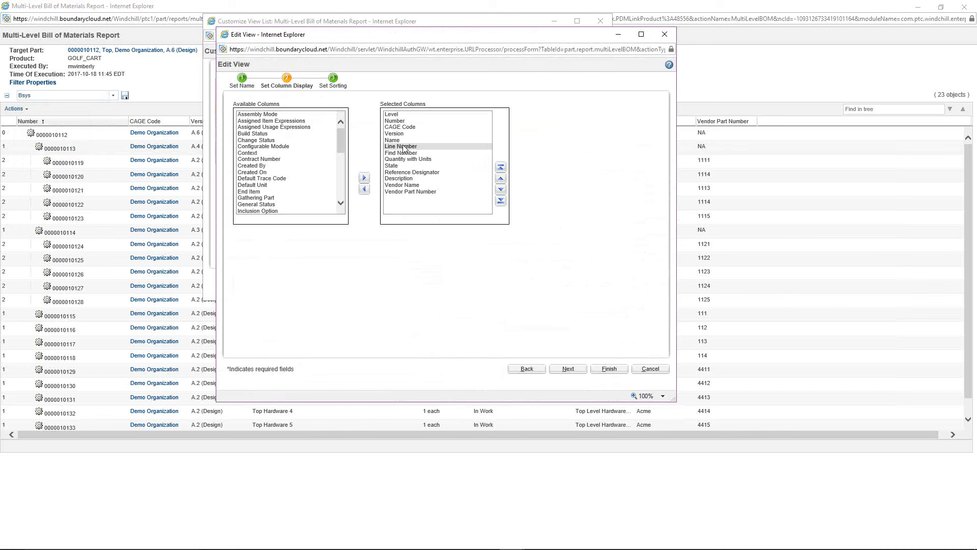
left_click(403, 147)
left_click(365, 189)
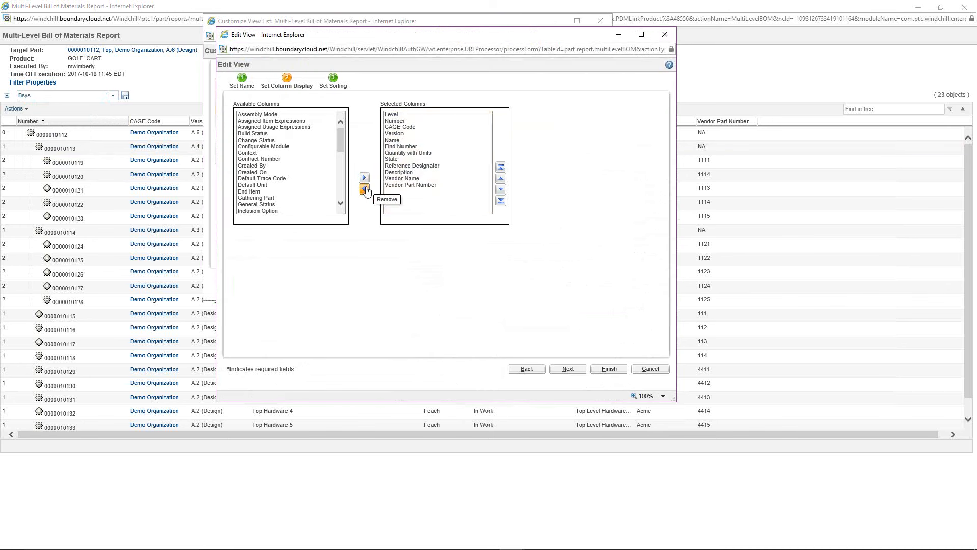
left_click(402, 147)
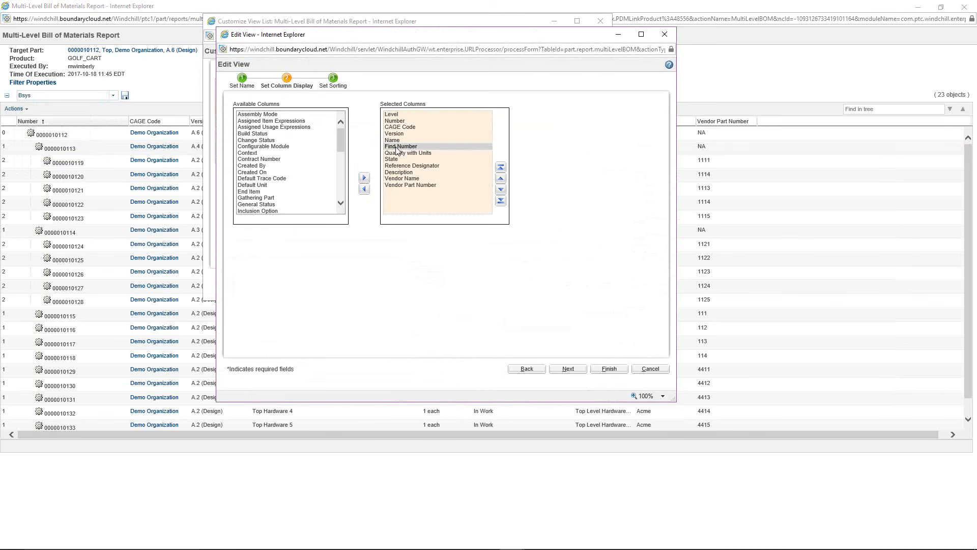
left_click(365, 189)
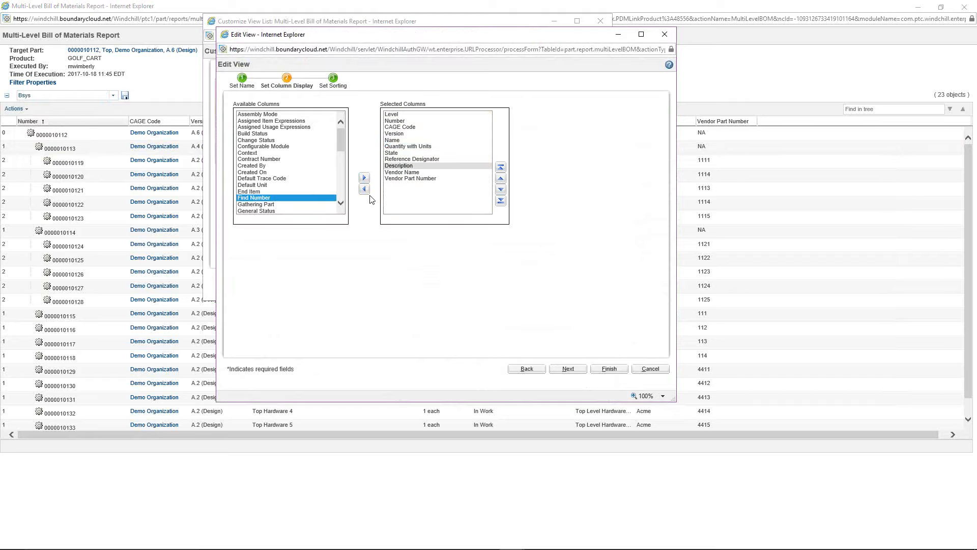
left_click(426, 159)
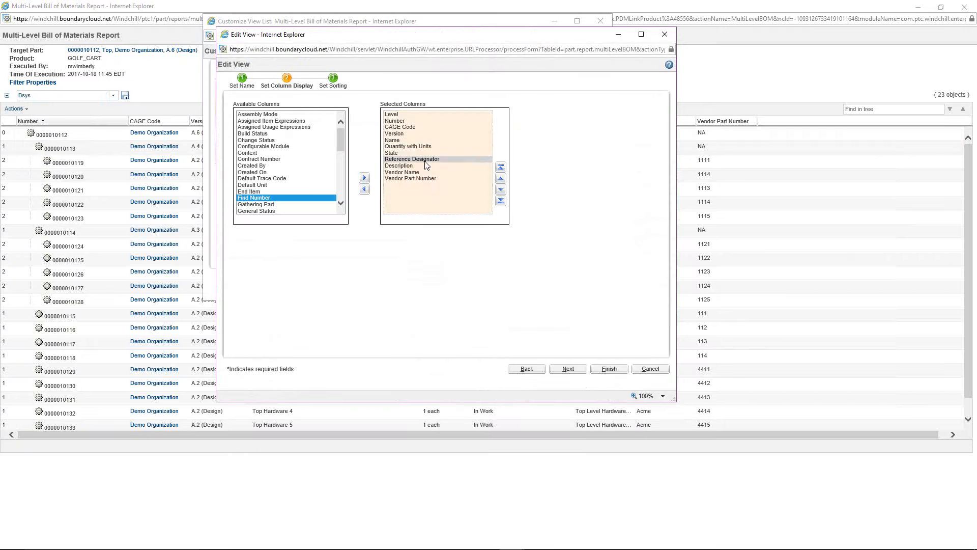
left_click(364, 189)
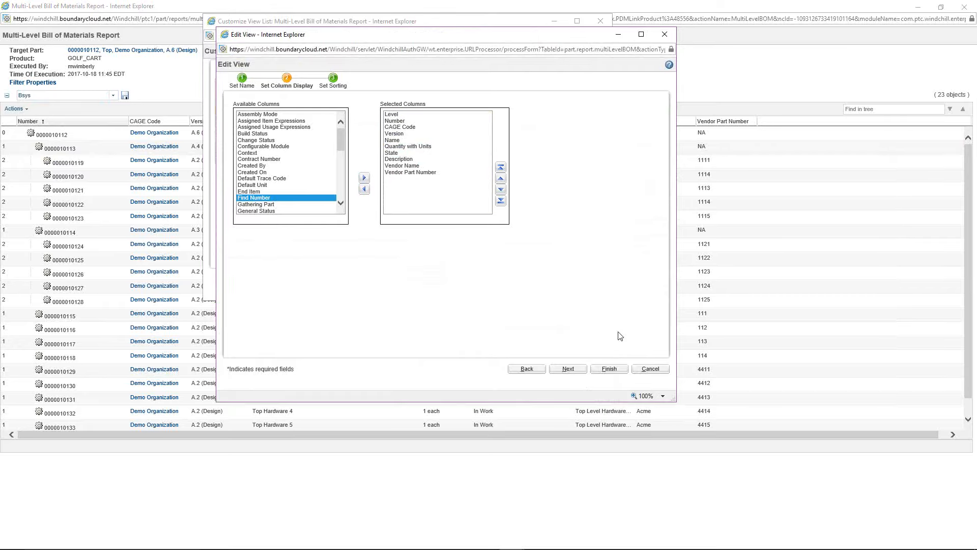
left_click(610, 369)
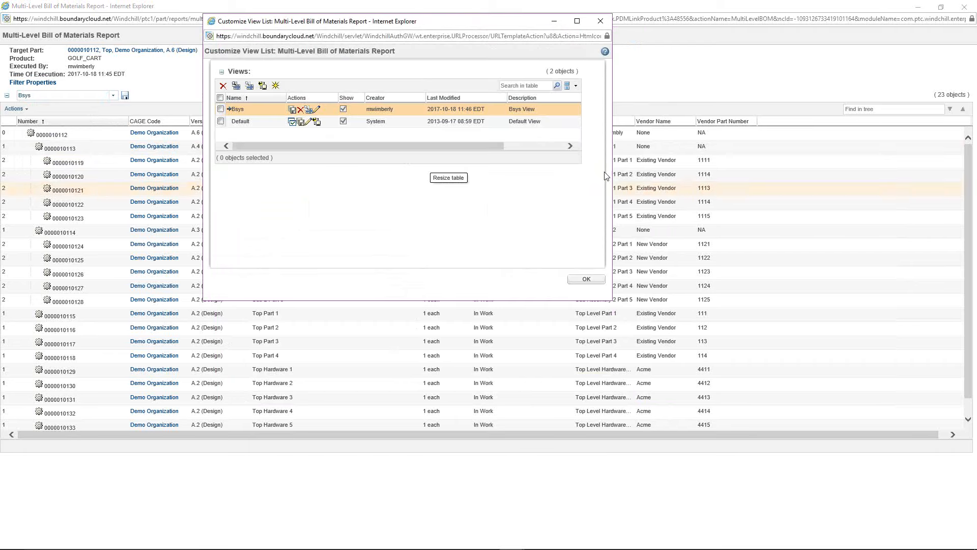
left_click(587, 279)
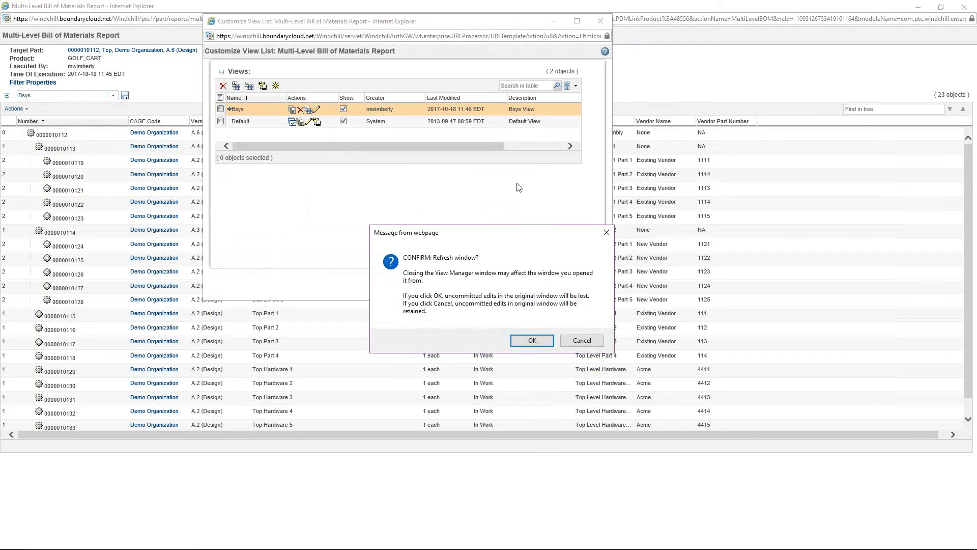
left_click(533, 340)
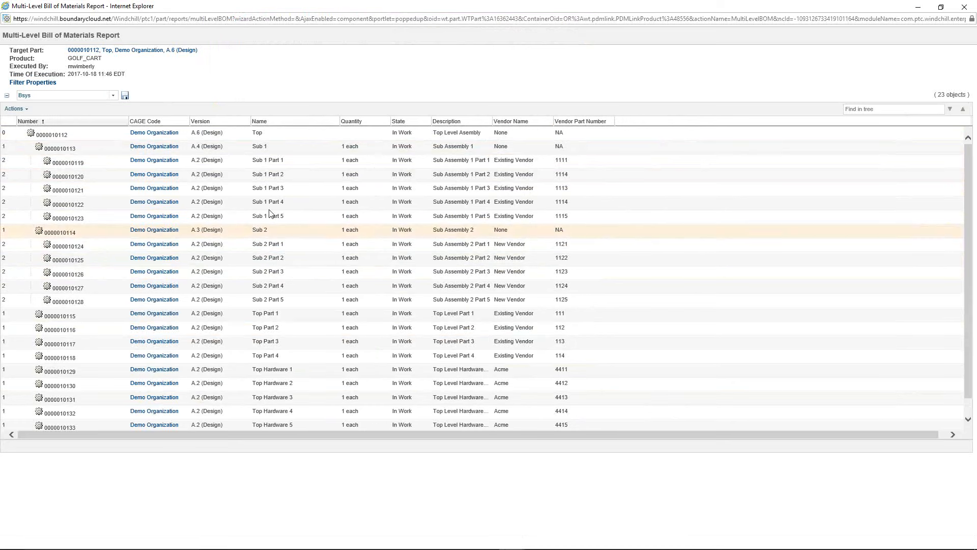
- Export the multi-level BOM report list to XLS and open the exported file in Excel
left_click(26, 110)
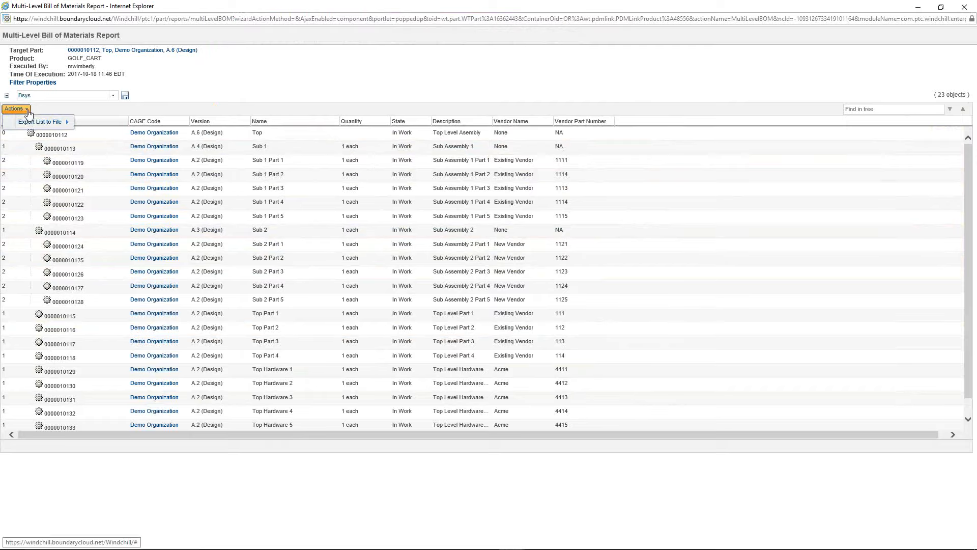
mouse_move(44, 122)
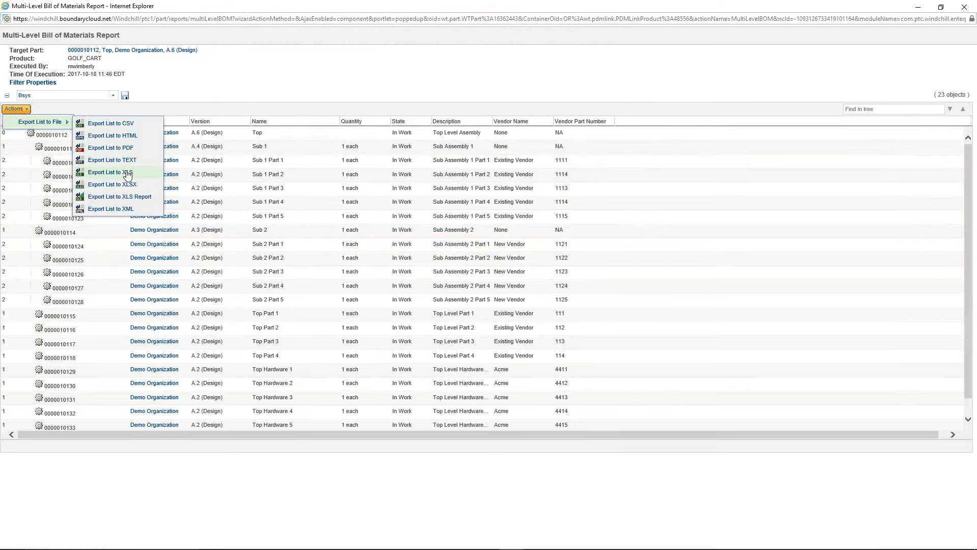
left_click(206, 94)
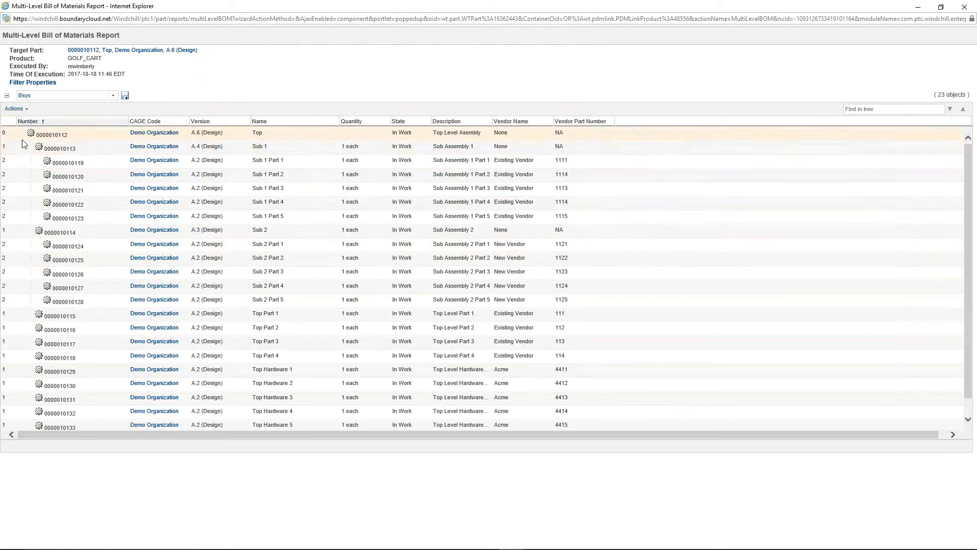
left_click(15, 109)
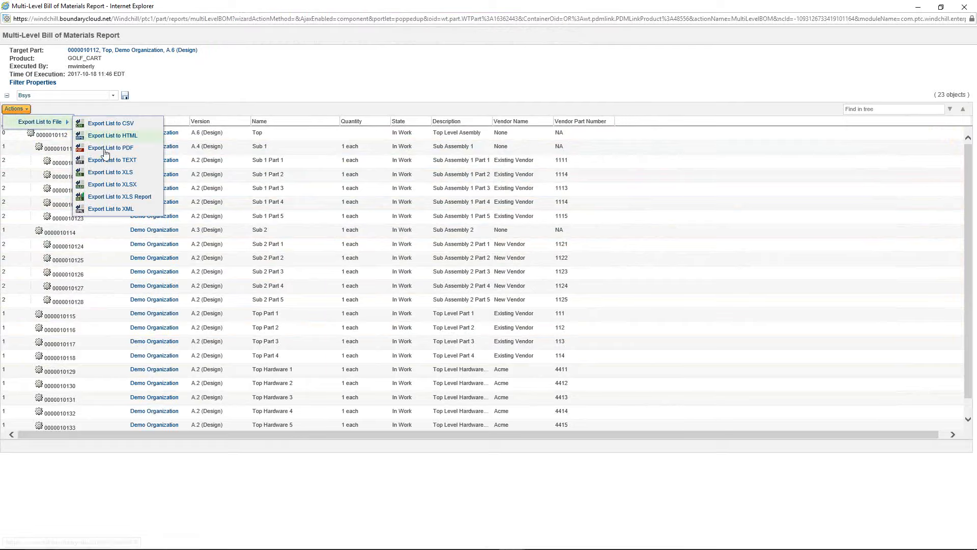
left_click(122, 172)
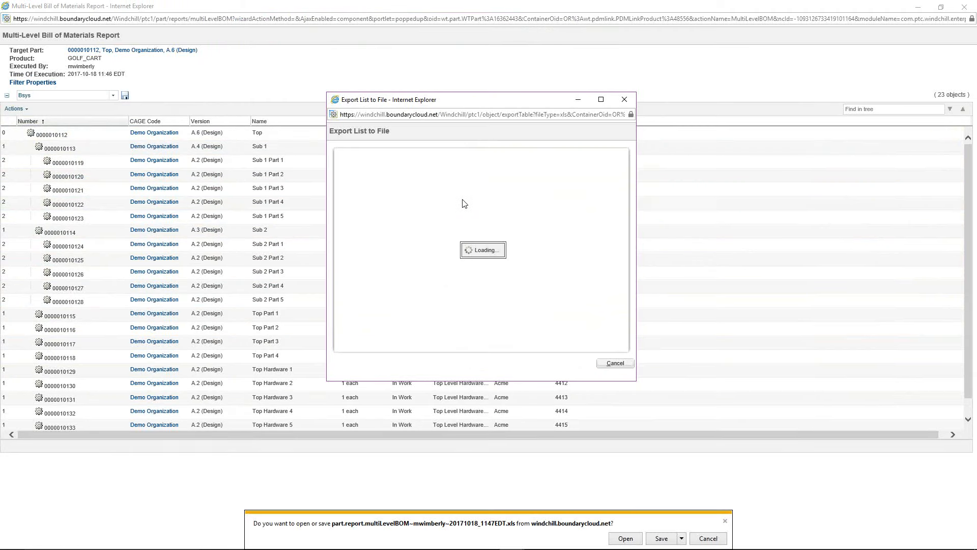
left_click(628, 543)
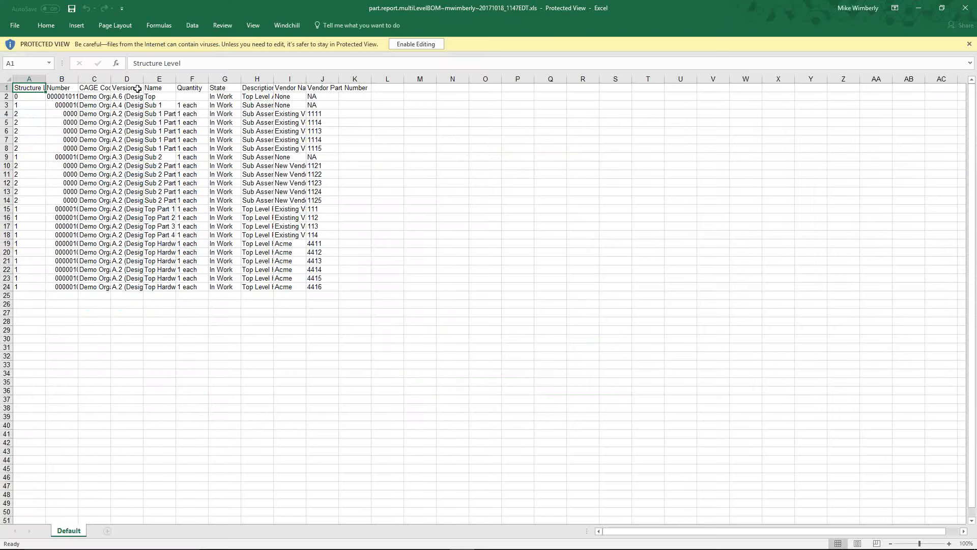
- Fit the Number, CAGE Code, Version, Name, Quantity, Description, Vendor Name and Vendor Part Number columns to their contents
double_click(78, 79)
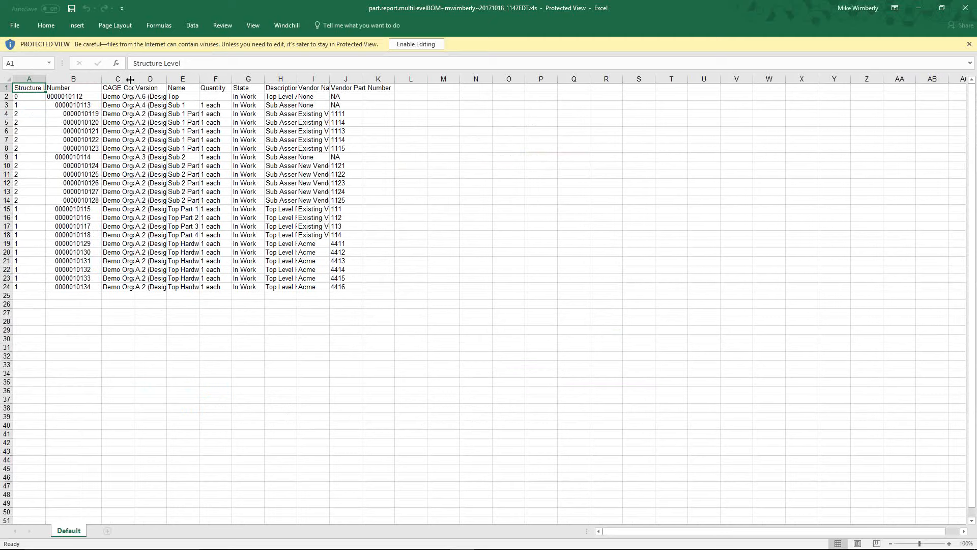
double_click(133, 78)
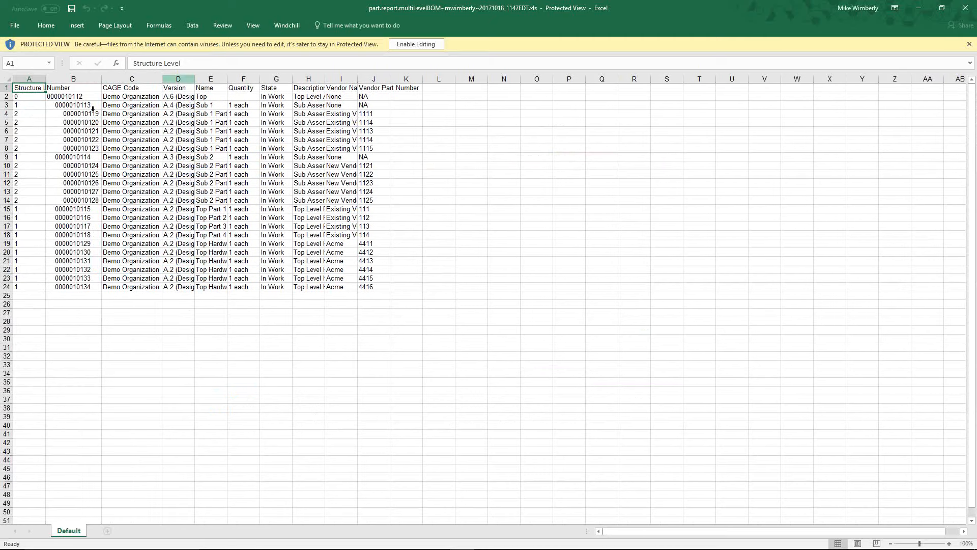
double_click(196, 79)
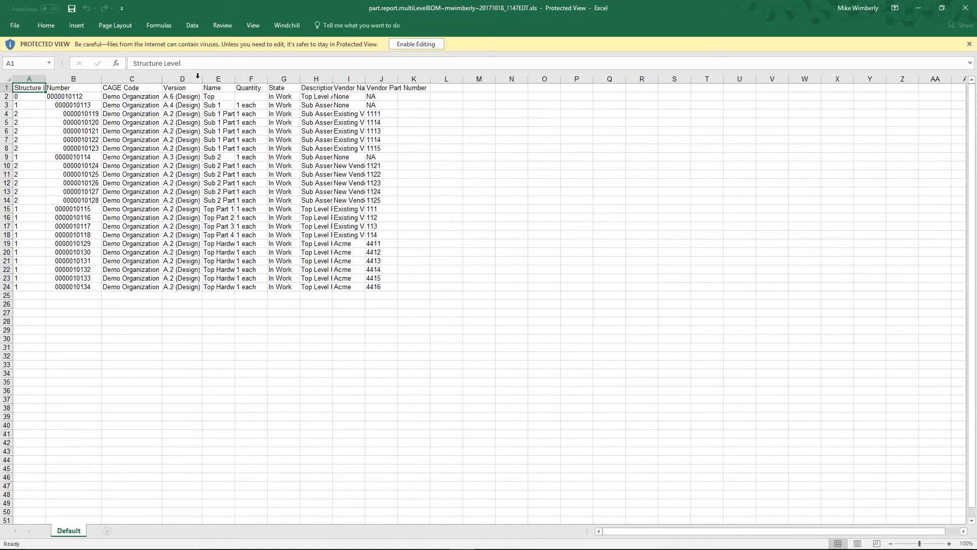
double_click(235, 79)
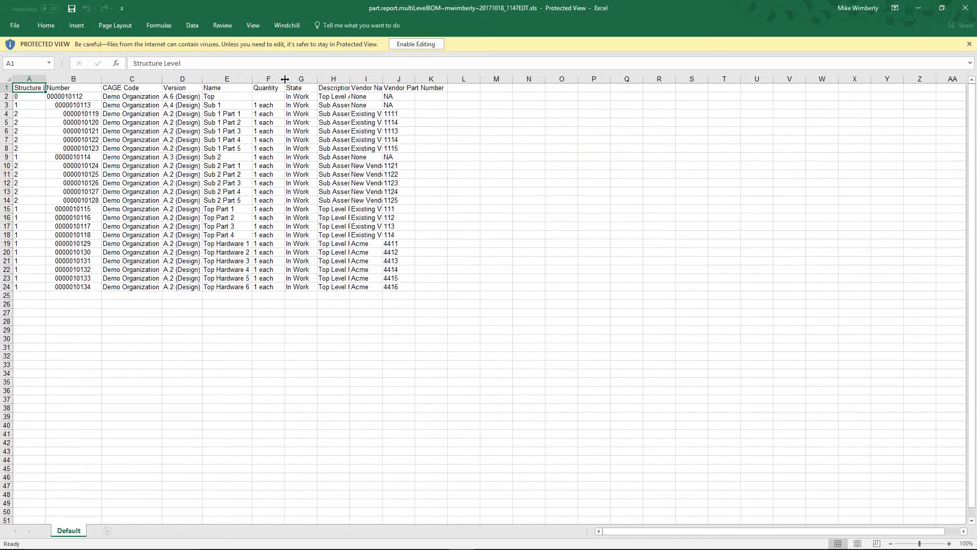
double_click(284, 79)
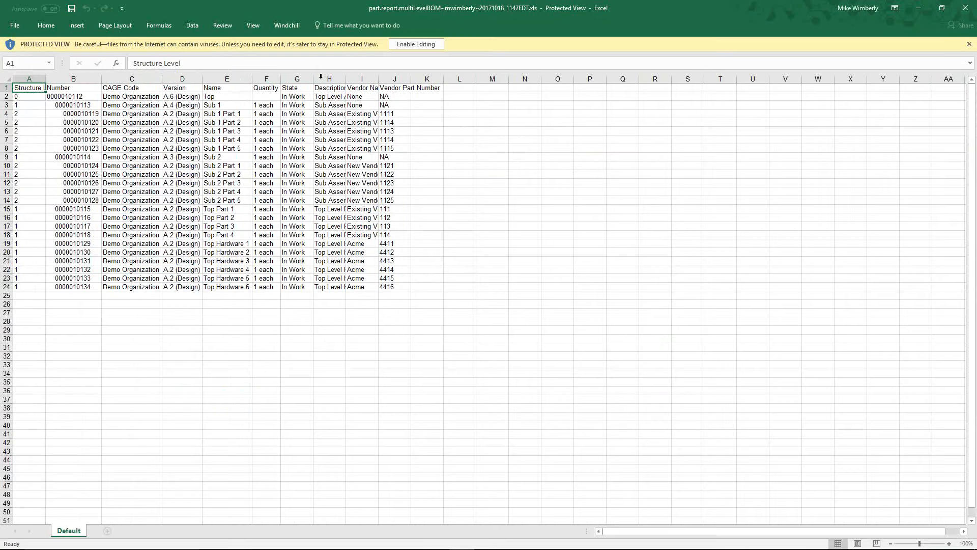
double_click(346, 79)
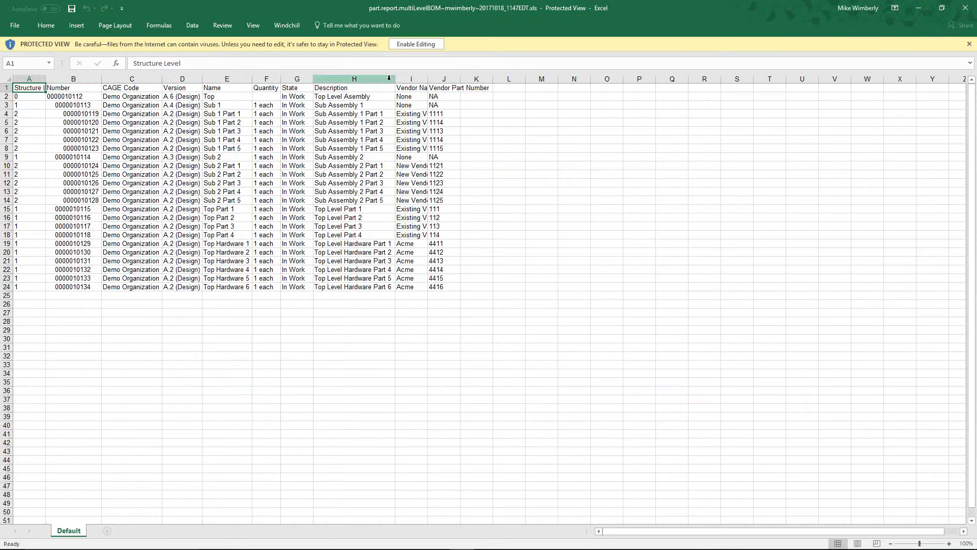
double_click(429, 79)
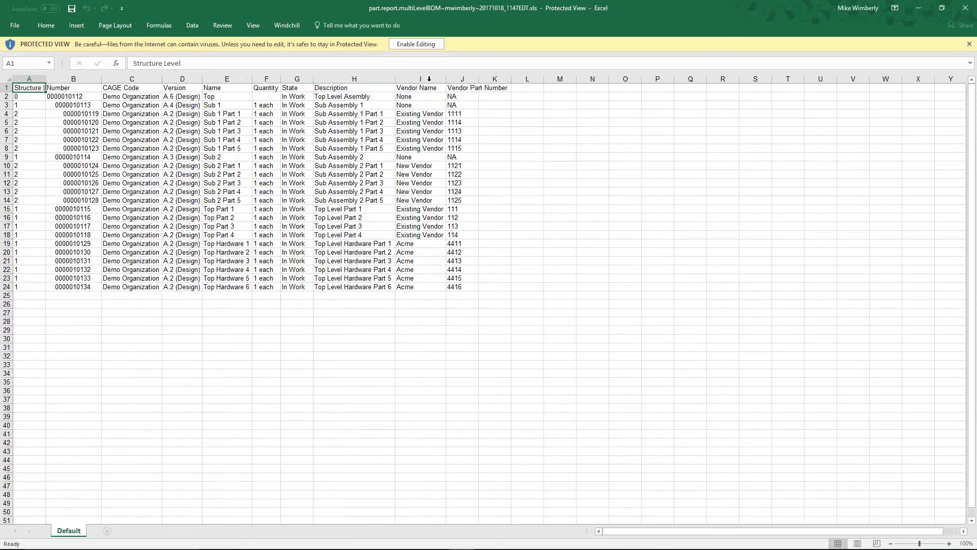
double_click(479, 79)
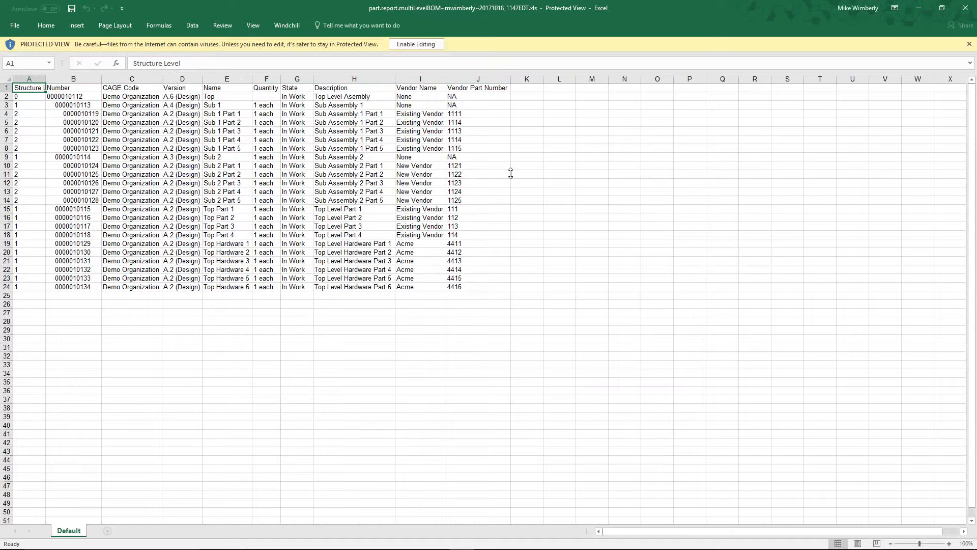
- Close the exported workbook and the BOM report, and return from the Top part to the GOLF_CART Structure folder
left_click(965, 9)
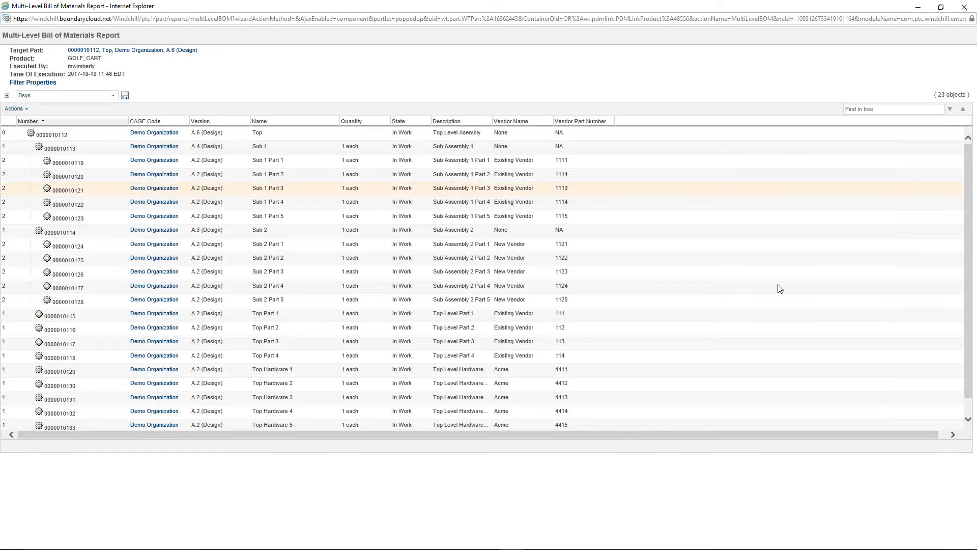
left_click(966, 10)
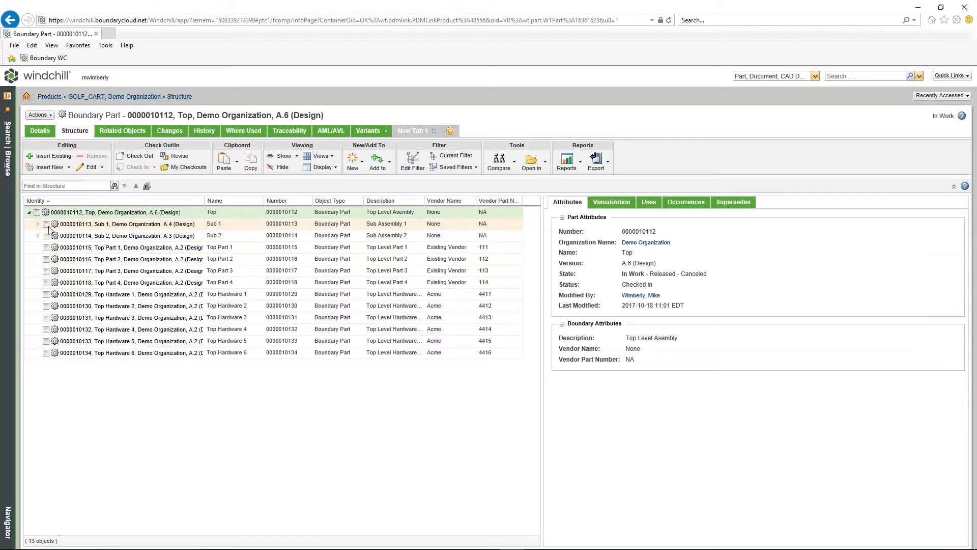
left_click(103, 225)
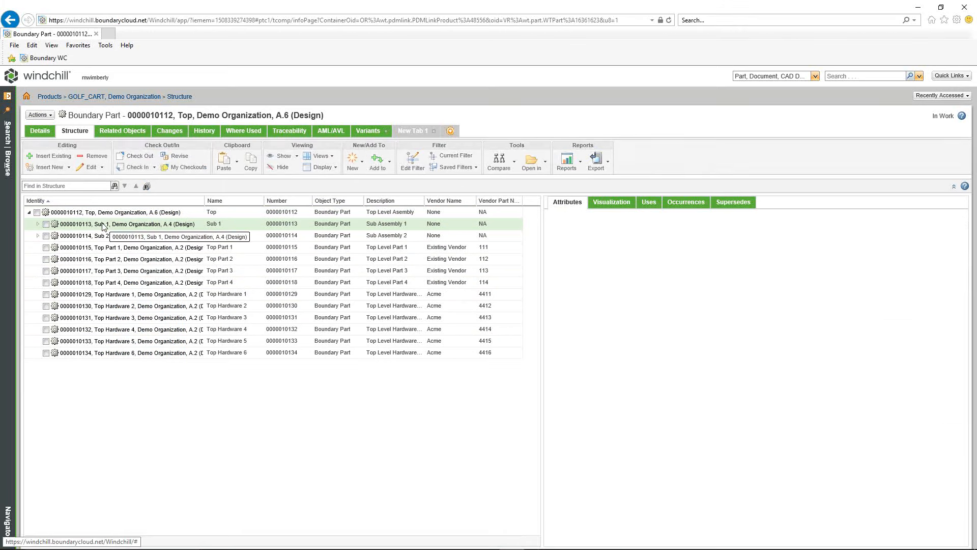
left_click(72, 214)
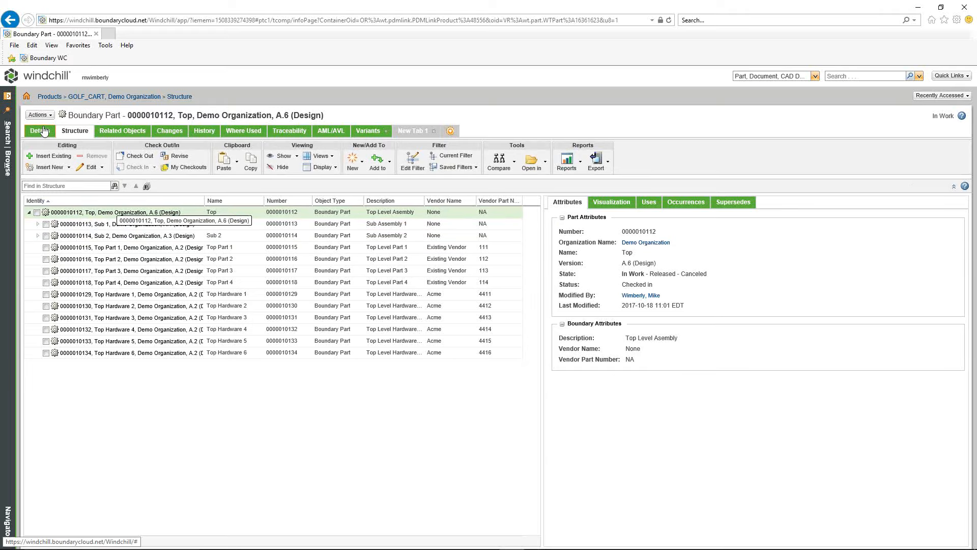
left_click(181, 97)
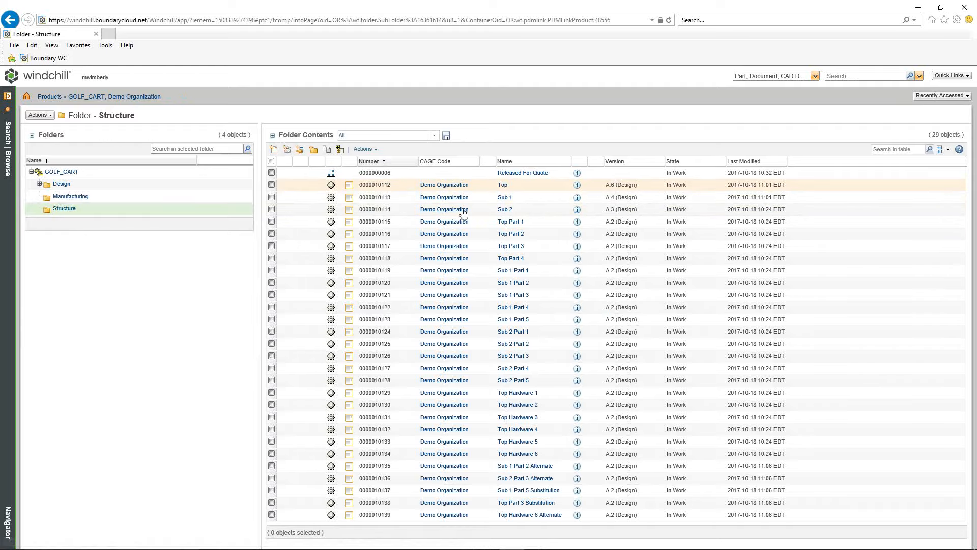
- Select the Top, Sub 1 and Sub 2 parts in the folder and open them for editing as multiple objects
left_click(271, 185)
left_click(272, 197)
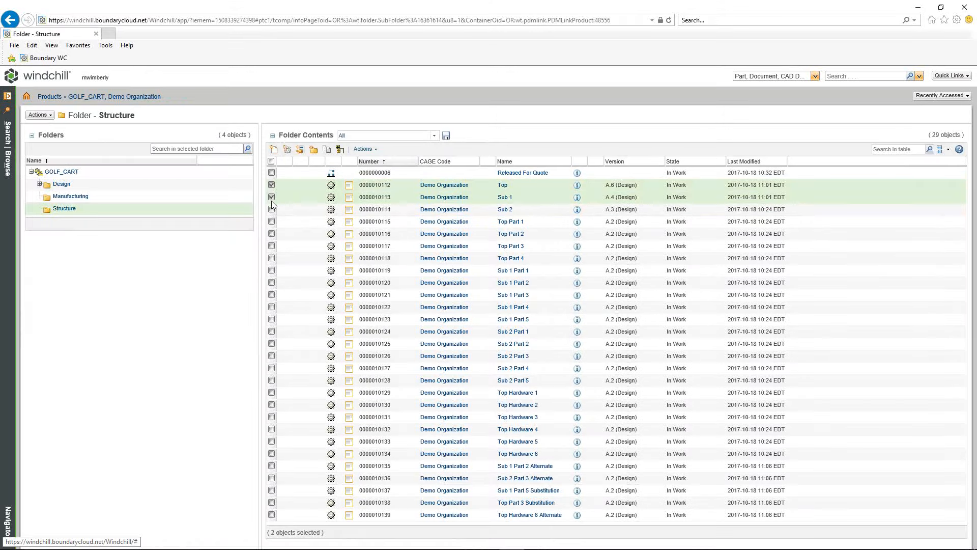
left_click(271, 208)
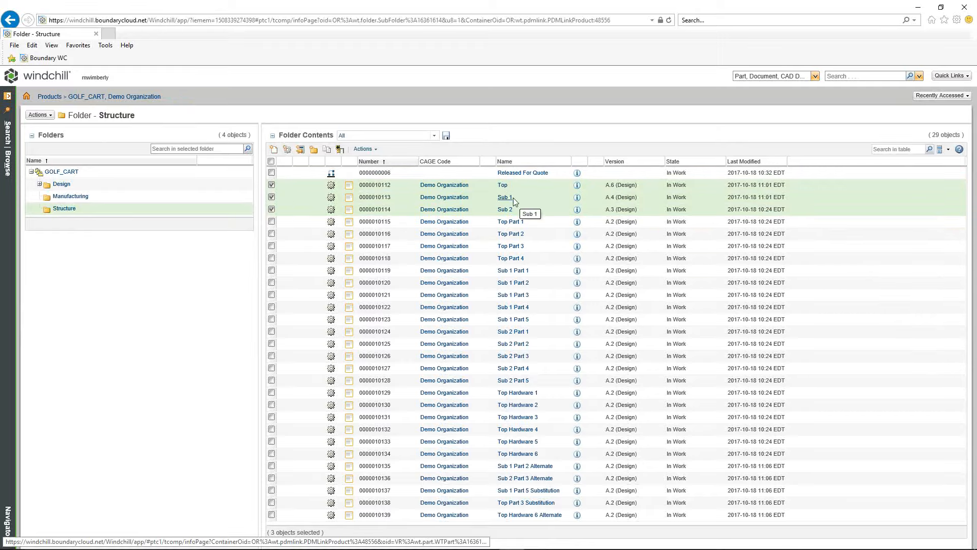
left_click(377, 150)
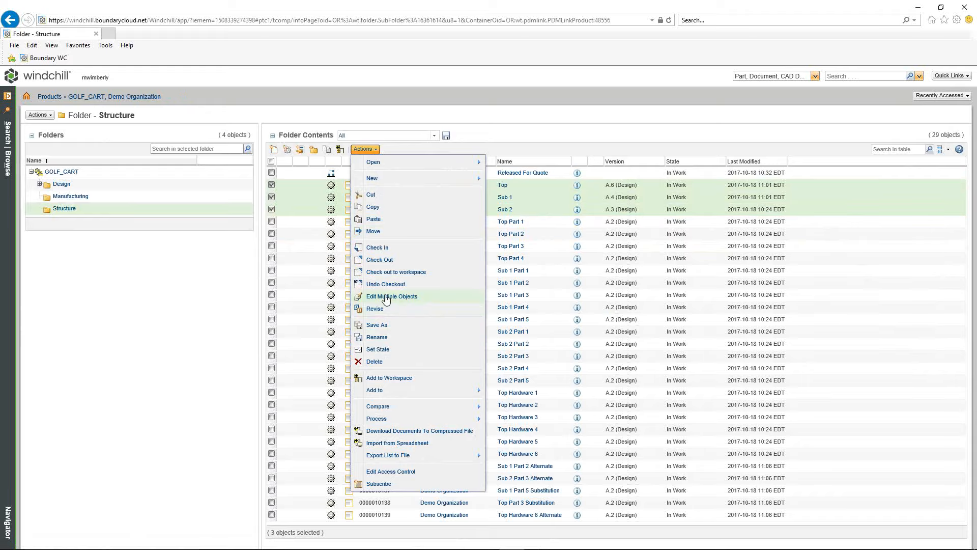
left_click(387, 297)
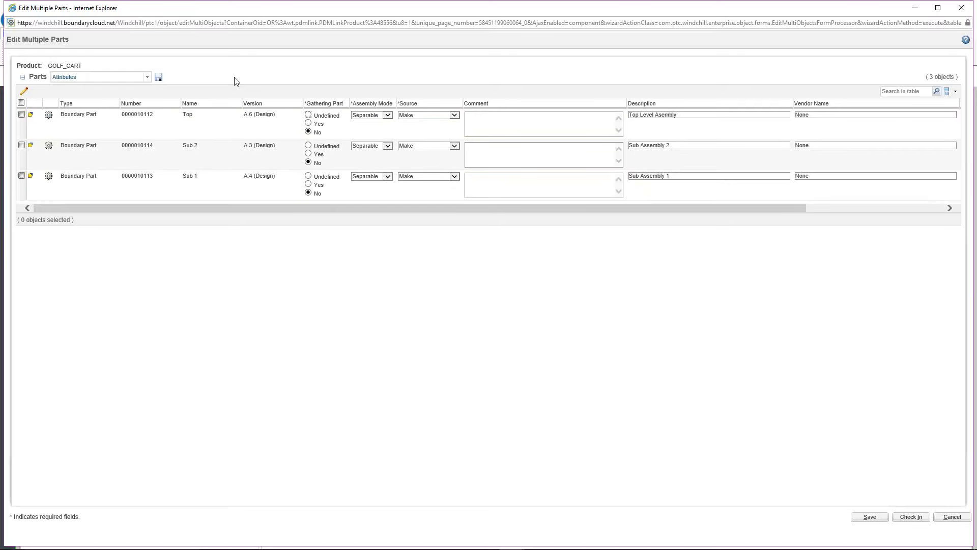
- Show the parts in the Required view and examine the Assembly Mode and Source options of the Top part
left_click(148, 77)
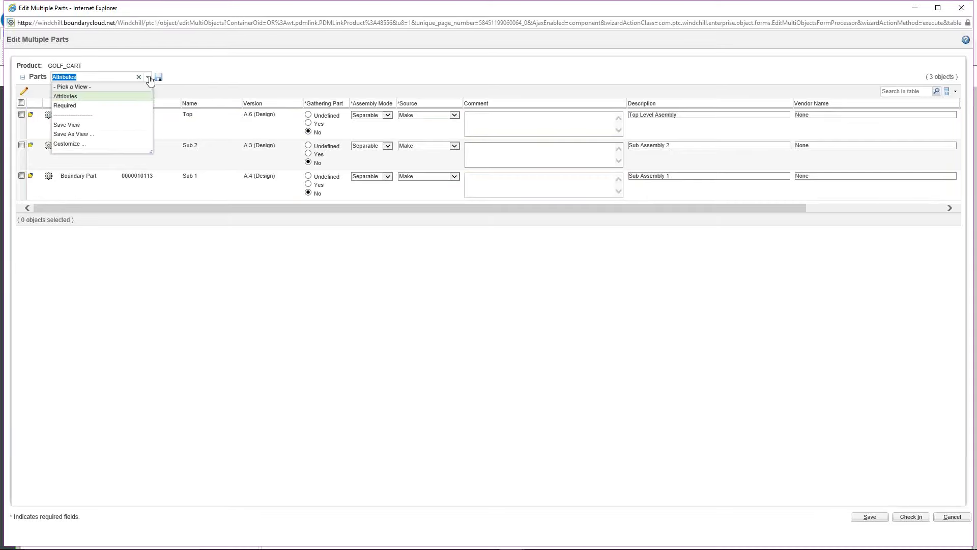
left_click(75, 106)
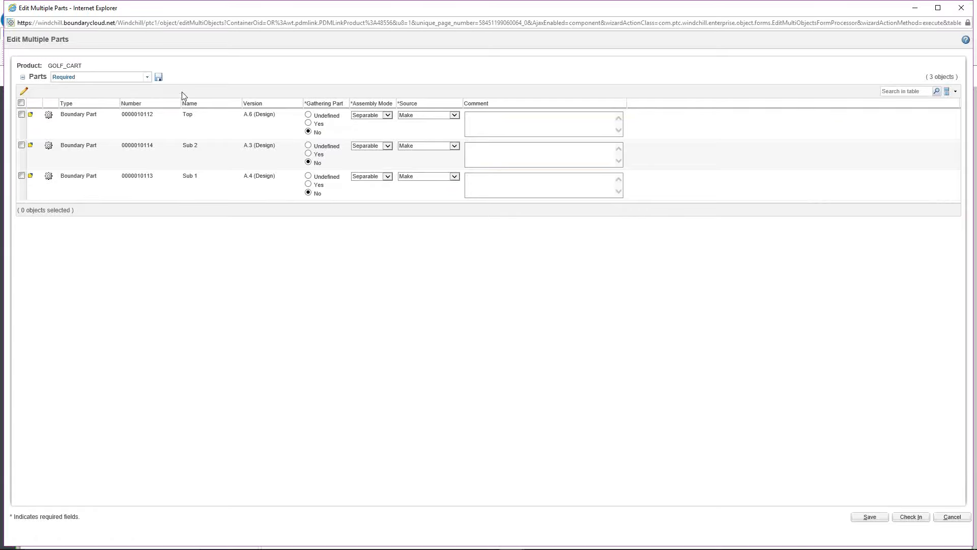
left_click(386, 116)
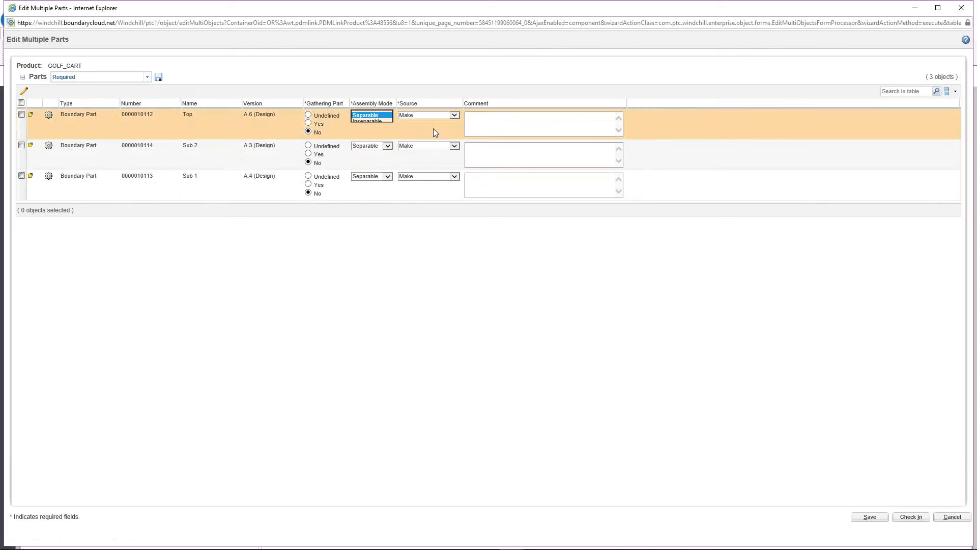
left_click(435, 133)
left_click(454, 115)
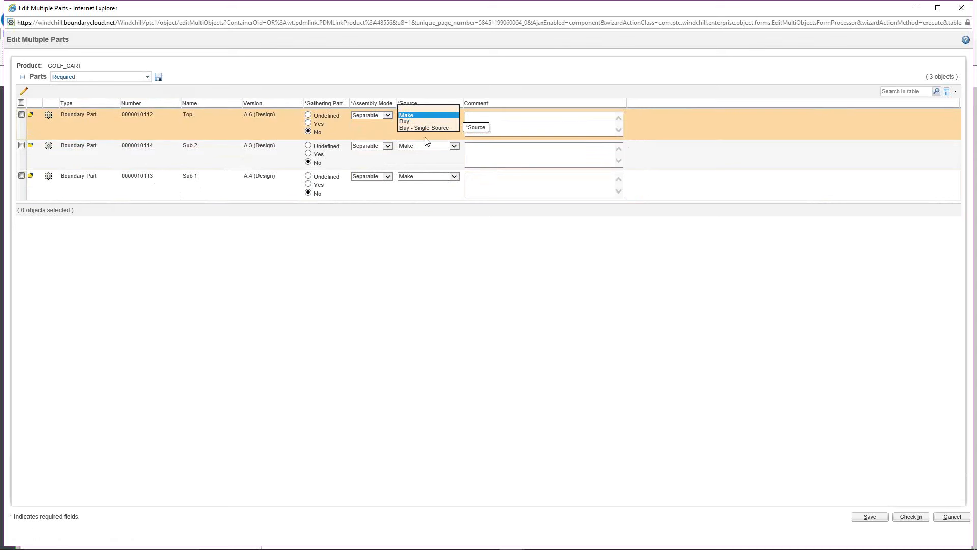
left_click(679, 126)
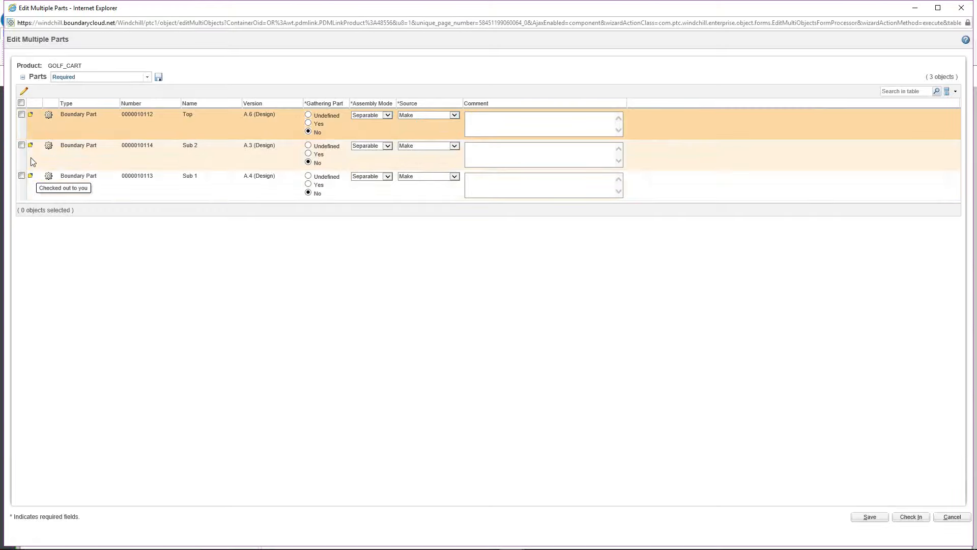
- In the Attributes view, set all three vendor names to Boundary Systems with part numbers Bsys-001 (Top), Bsys-1001 (Sub 2), Bsys-1002 (Sub 1), and save
left_click(147, 79)
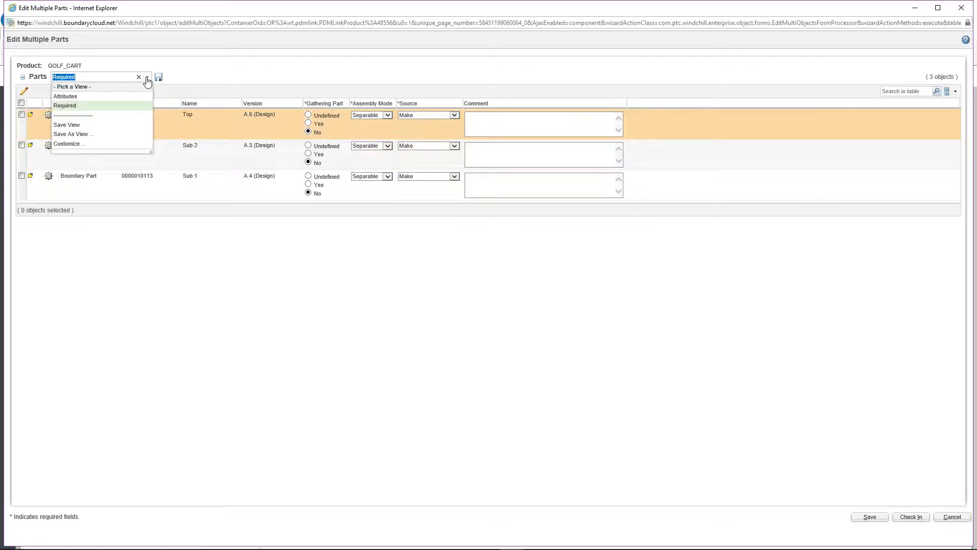
left_click(73, 97)
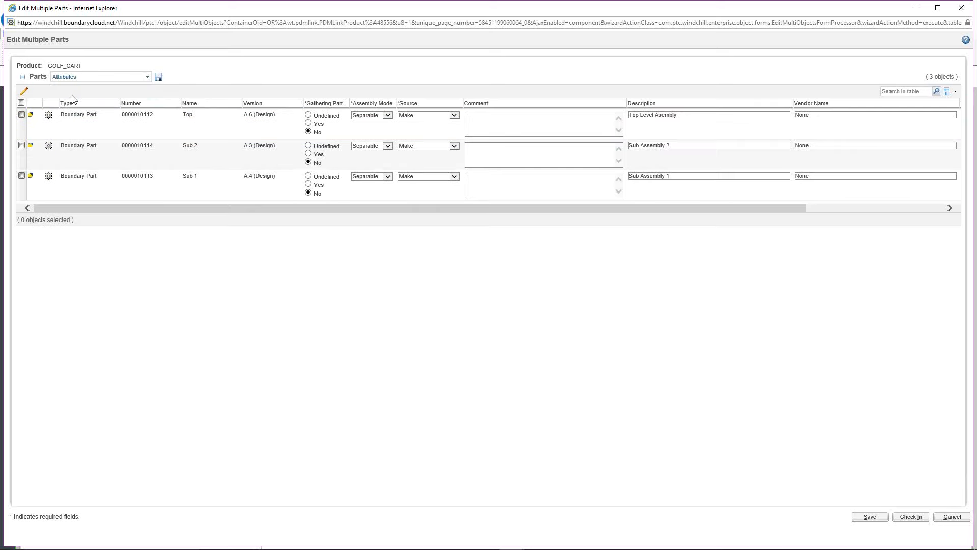
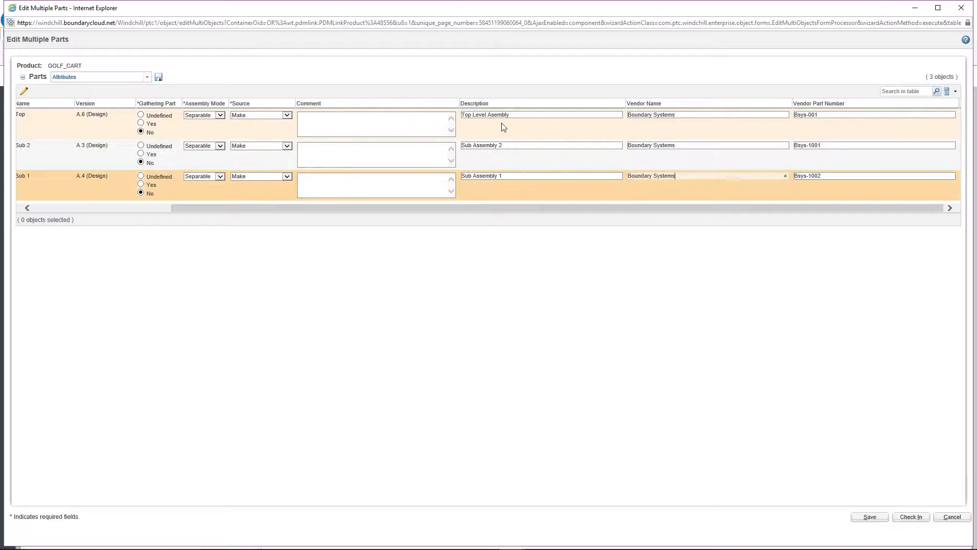
left_click(383, 122)
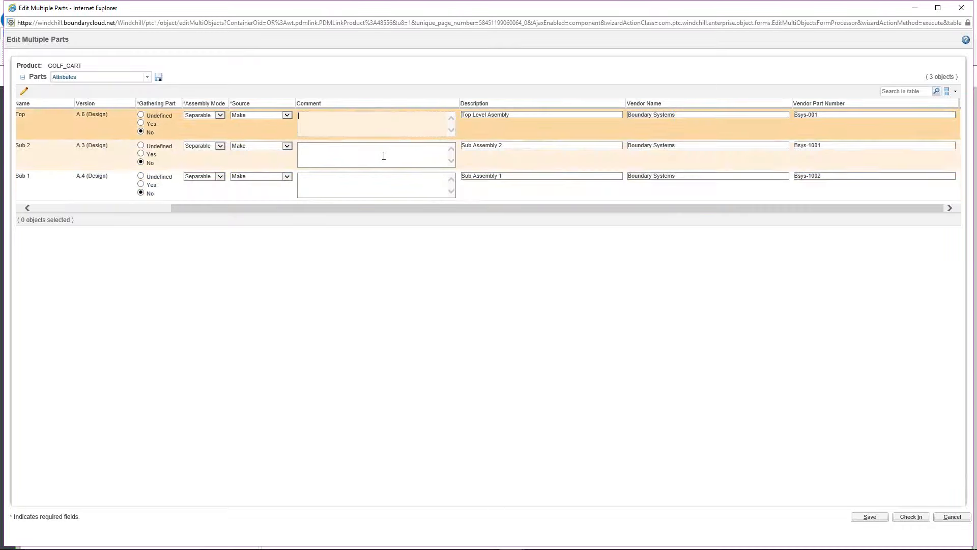
left_click(380, 184)
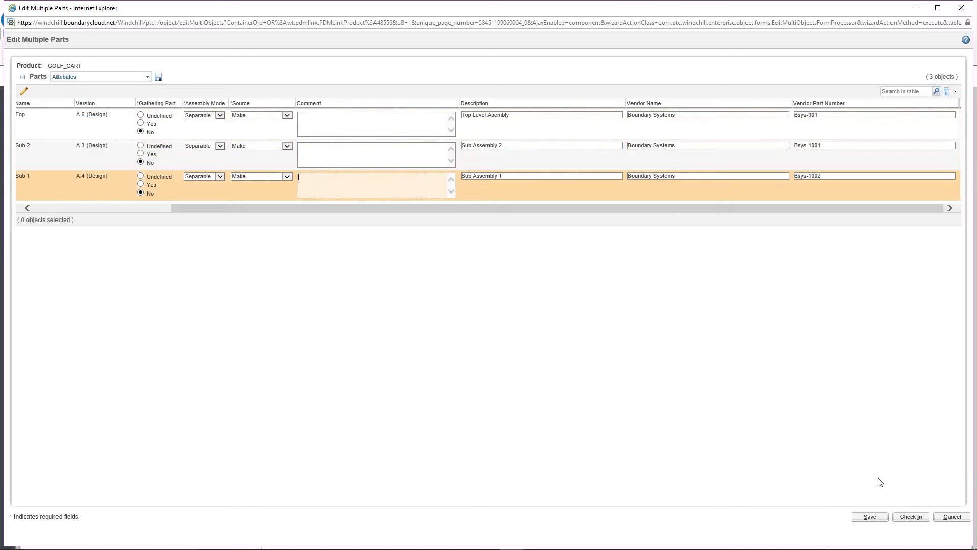
left_click(867, 516)
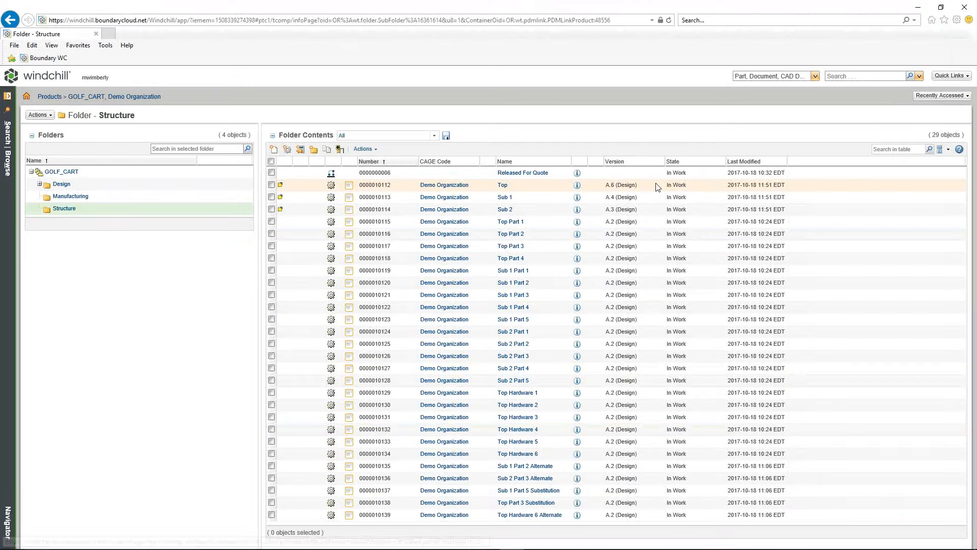
- Preview the Sub 1 part's information, close the preview, and look over the available folder contents views
left_click(331, 198)
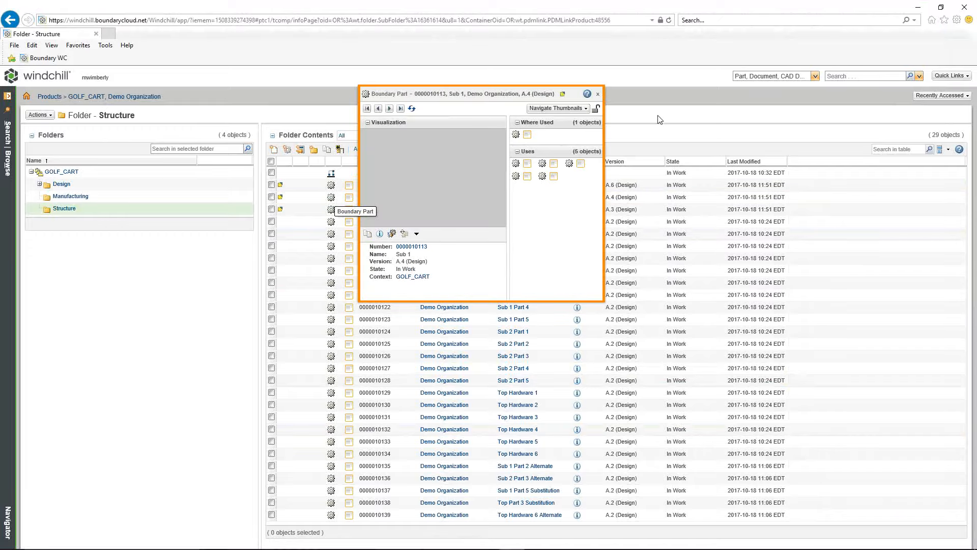
left_click(598, 94)
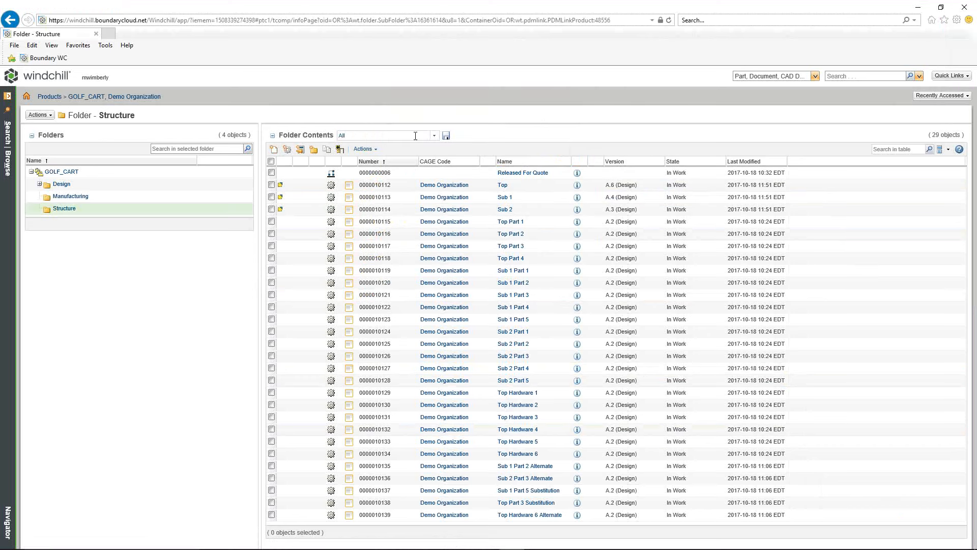
left_click(436, 138)
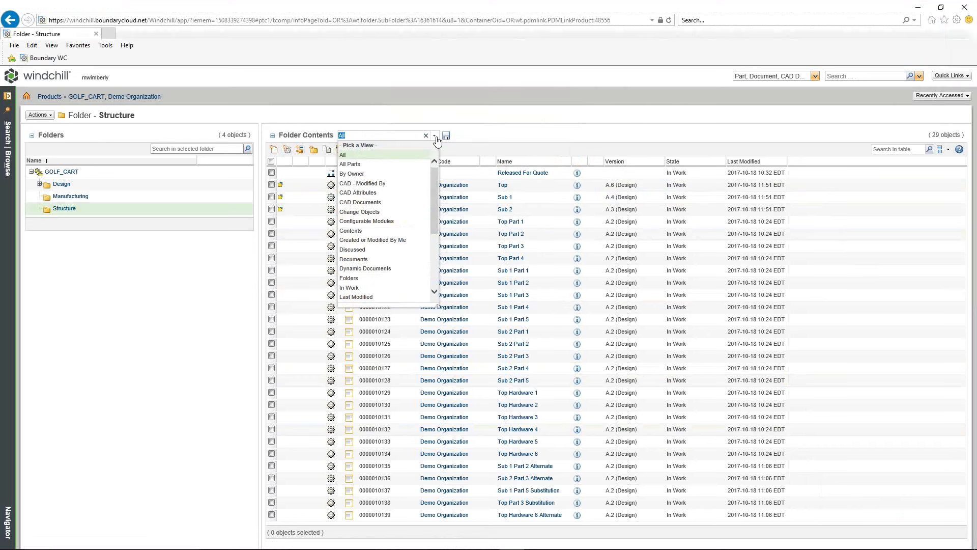
left_click(493, 140)
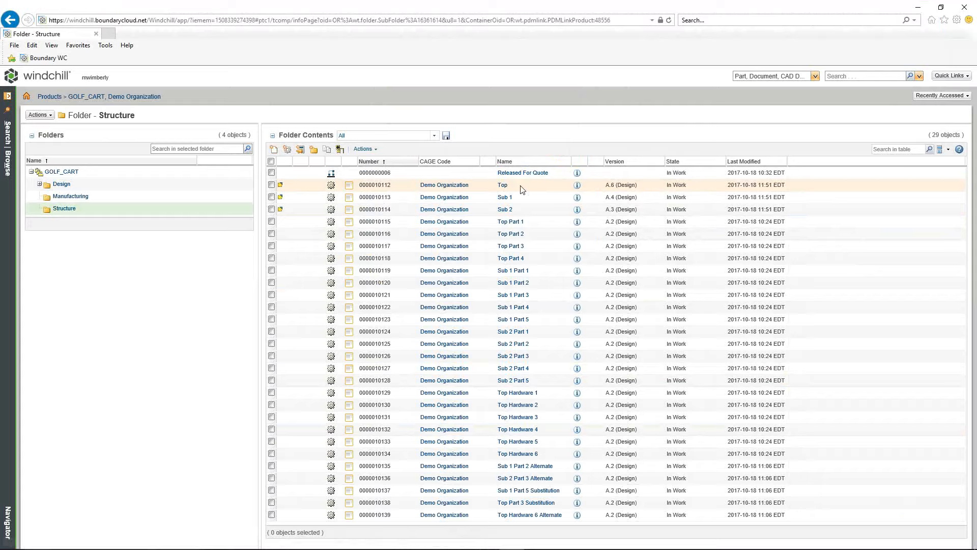
- Check in the Top, Sub 1 and Sub 2 parts together without a comment
left_click(271, 185)
left_click(271, 197)
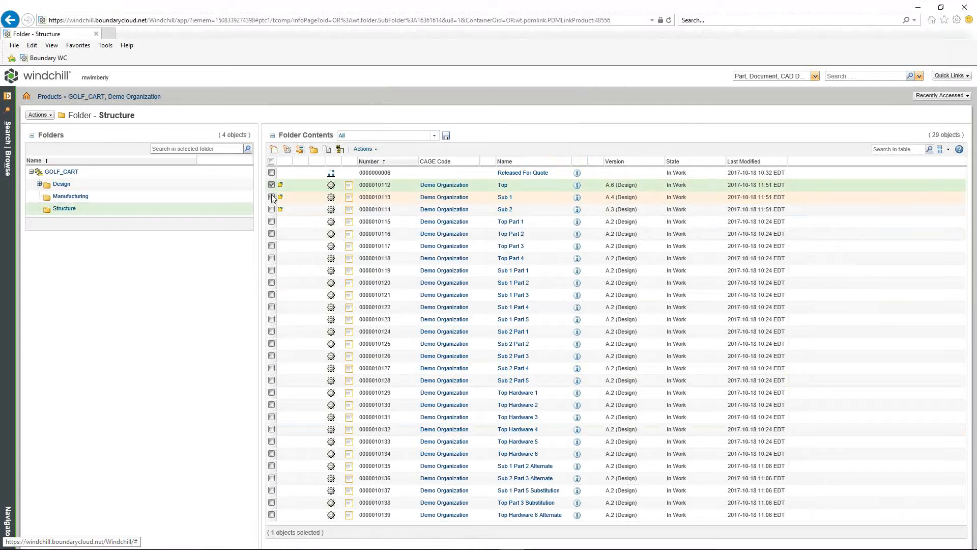
left_click(272, 210)
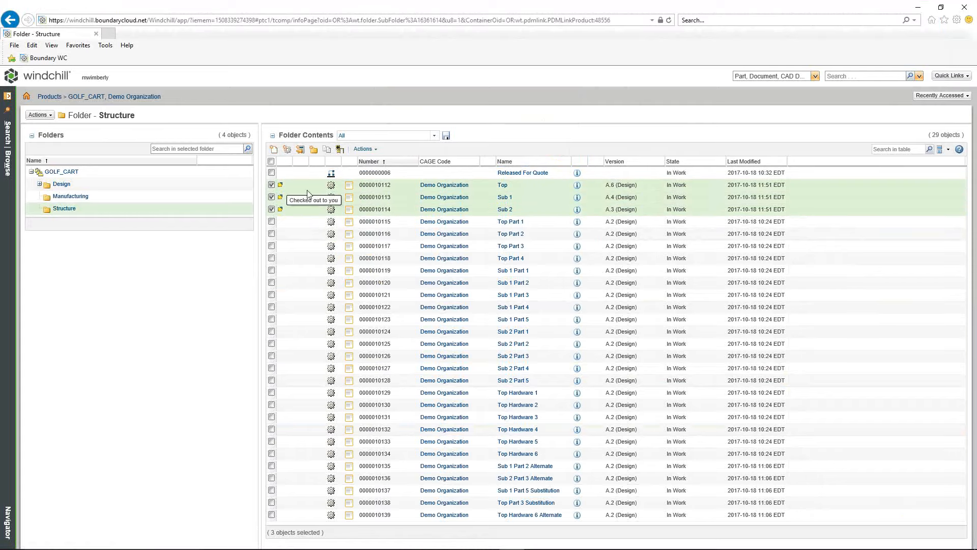
left_click(371, 150)
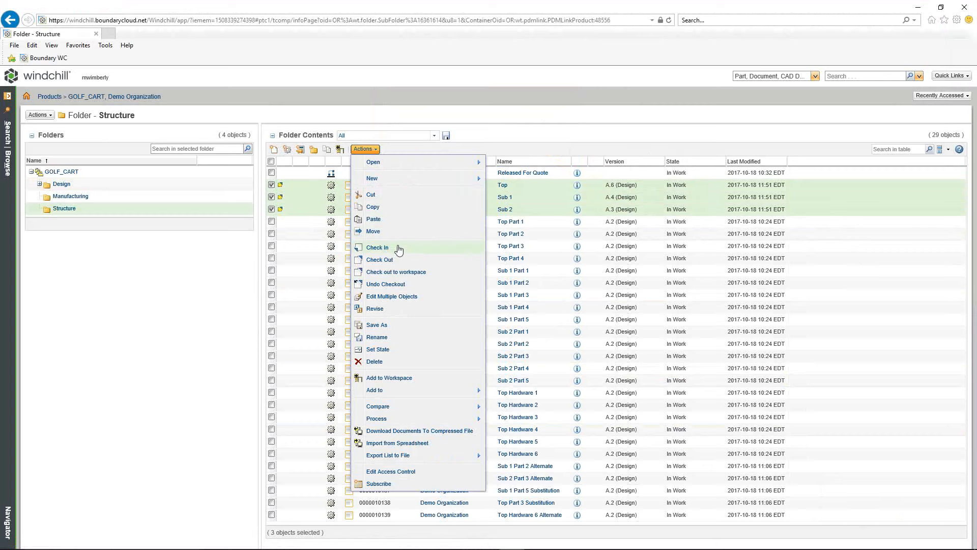
left_click(377, 248)
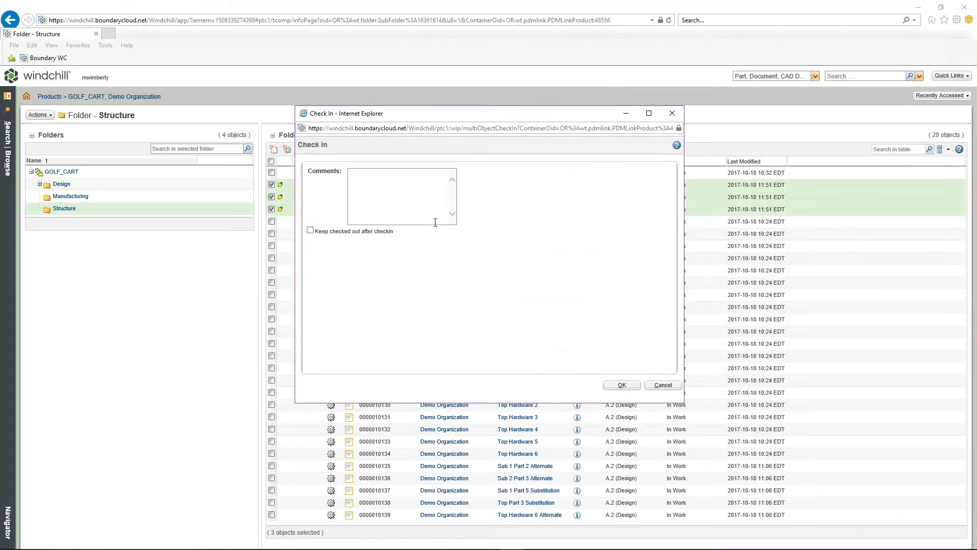
left_click(621, 386)
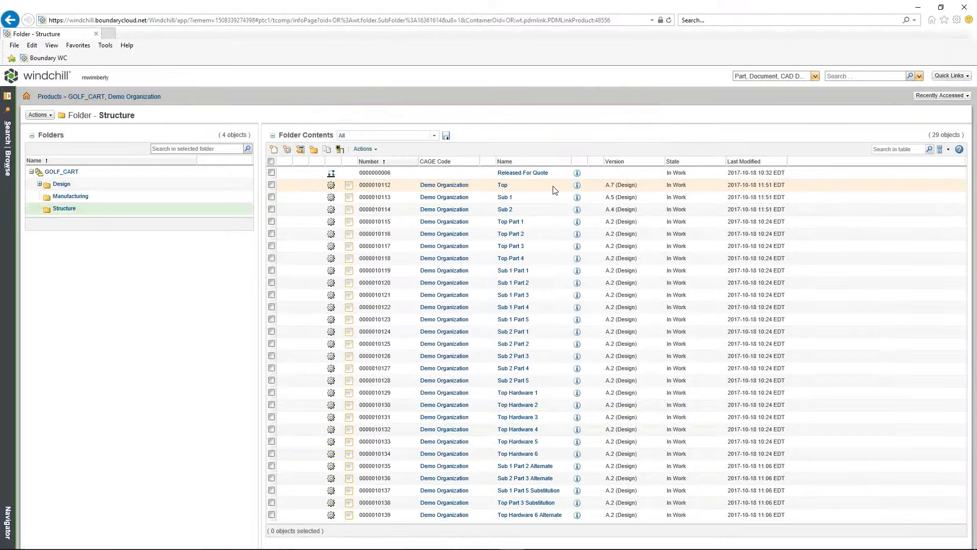
- Open the Top part's structure and expand the Sub 1 and Sub 2 assemblies to review their vendor attributes
left_click(579, 187)
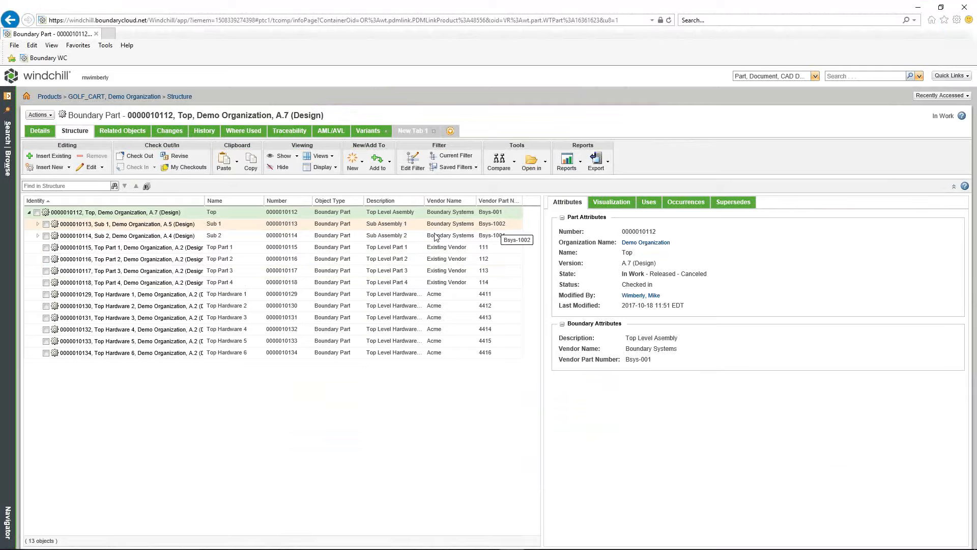
left_click(39, 224)
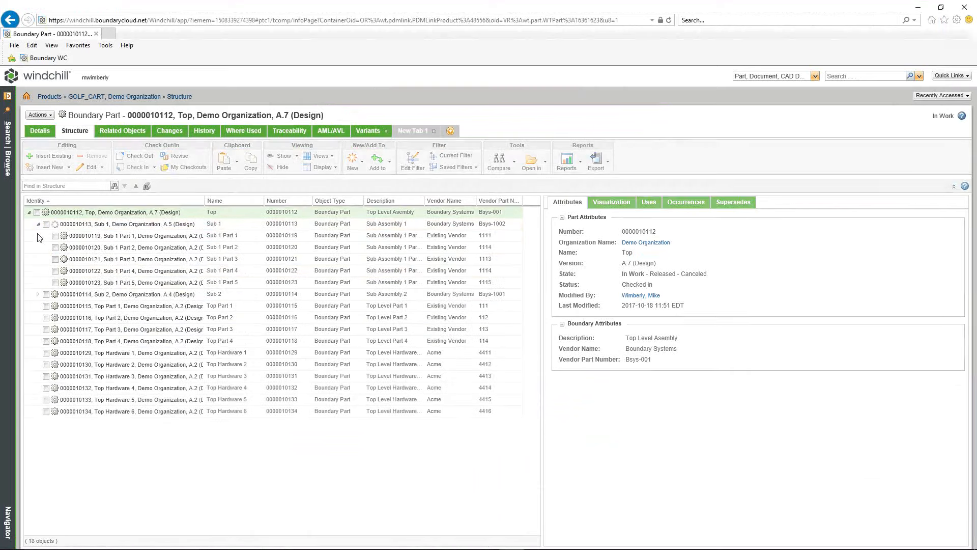
left_click(44, 290)
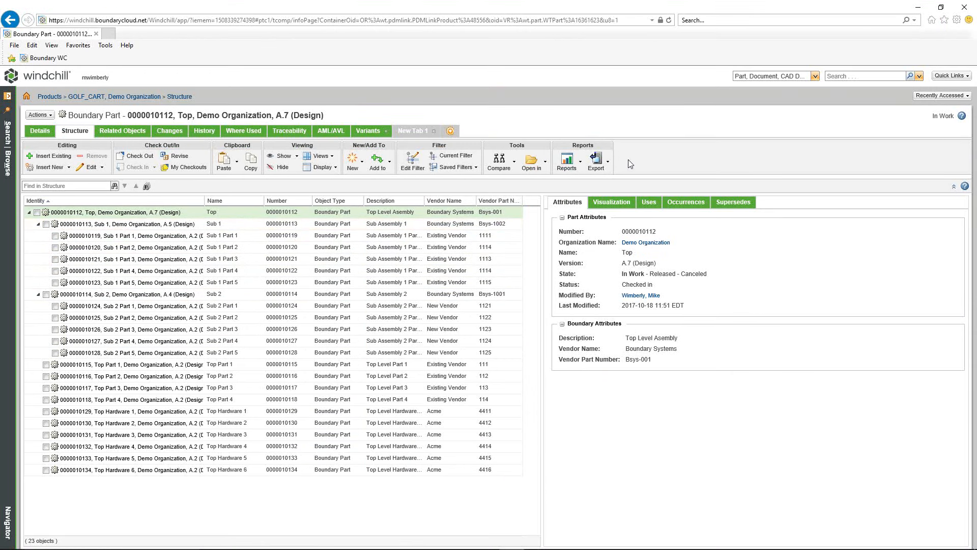
- Generate the Multi-Level BOM report for the Top part, look over its export formats, and close the report
left_click(579, 162)
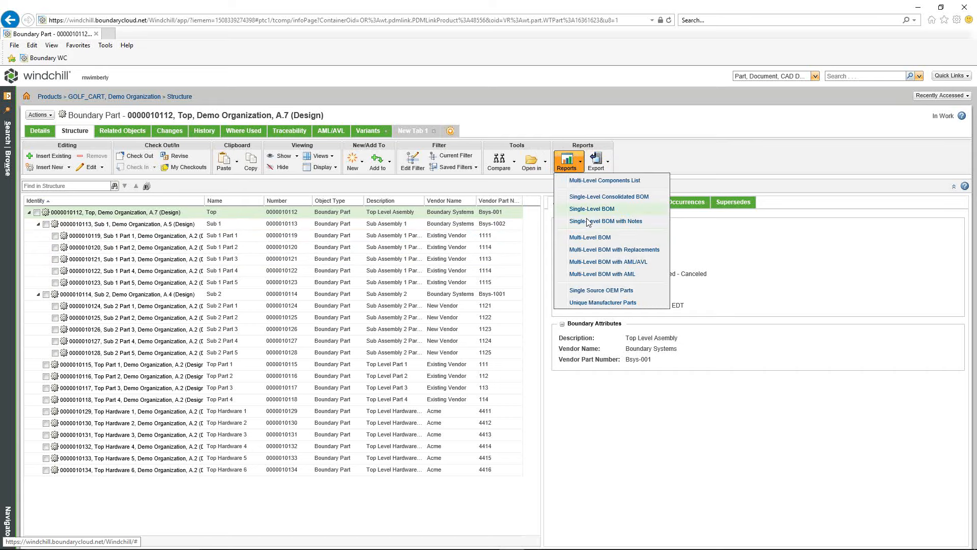
left_click(599, 238)
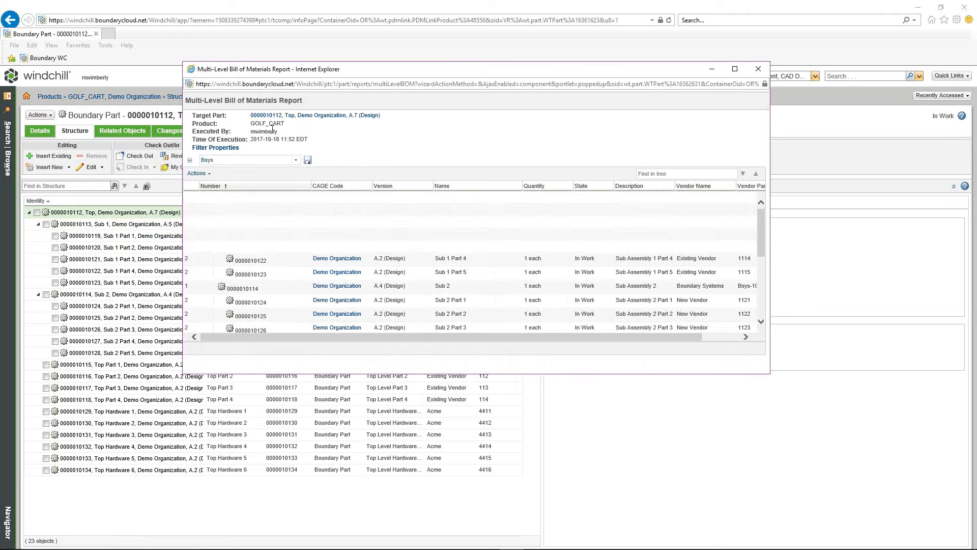
left_click(199, 175)
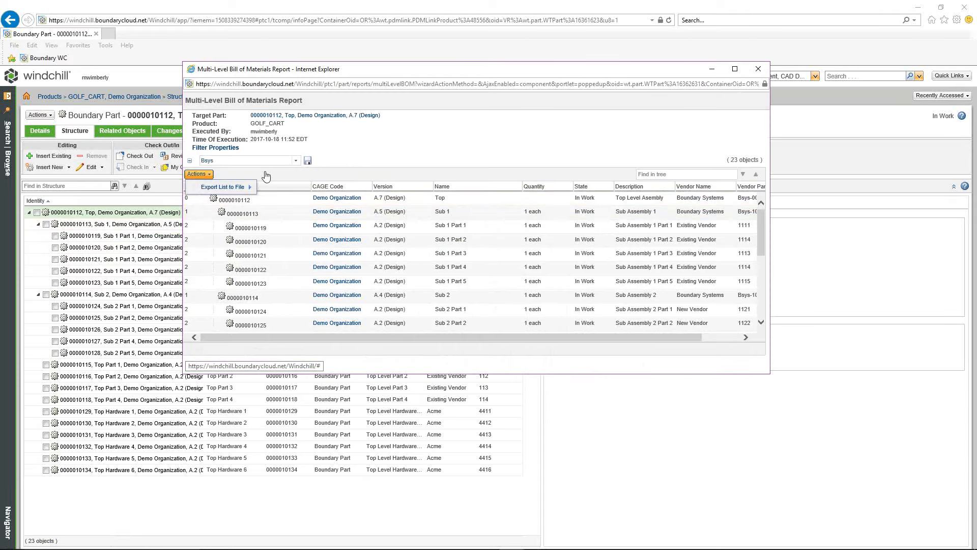
mouse_move(227, 191)
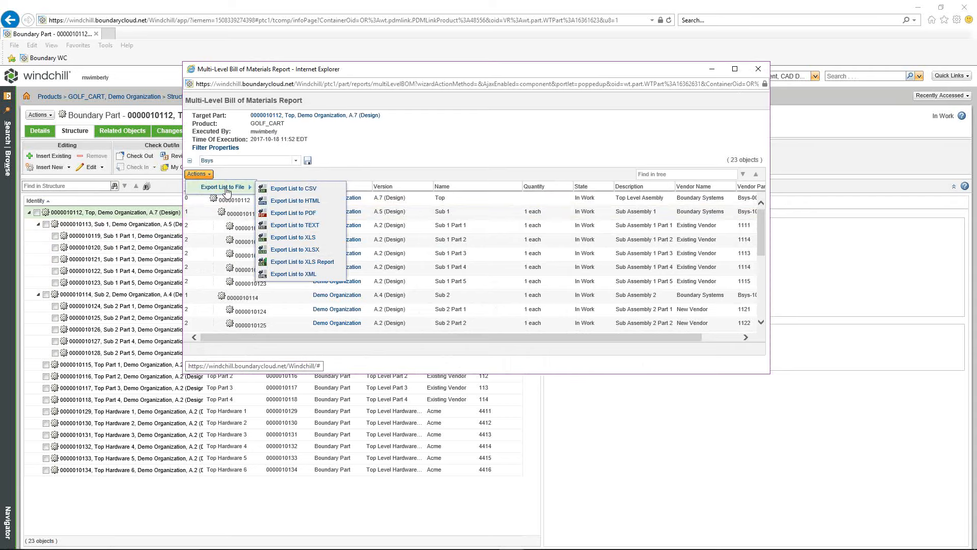
left_click(385, 158)
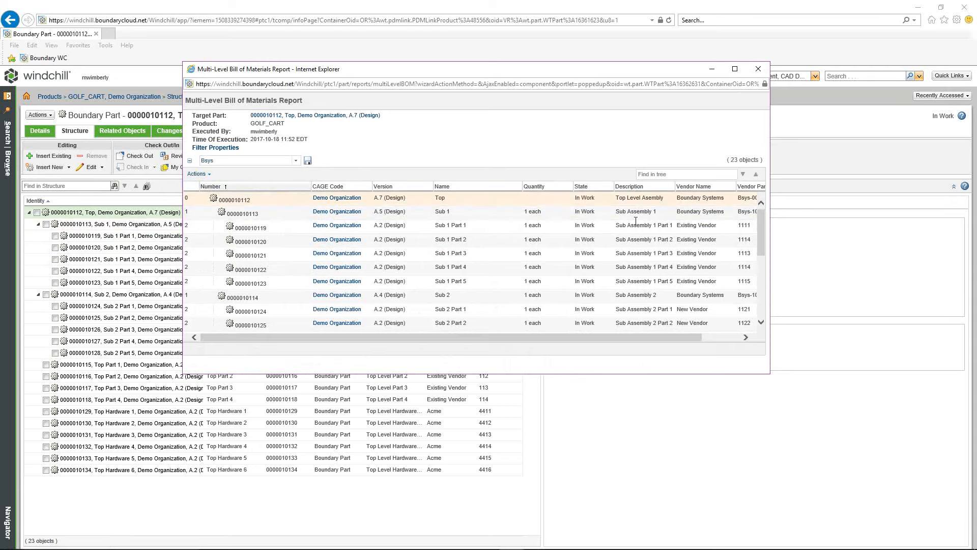
left_click(758, 68)
- Export the Top structure as an importable XLS spreadsheet named New-Bom with only the BOM option, and open the file
left_click(608, 162)
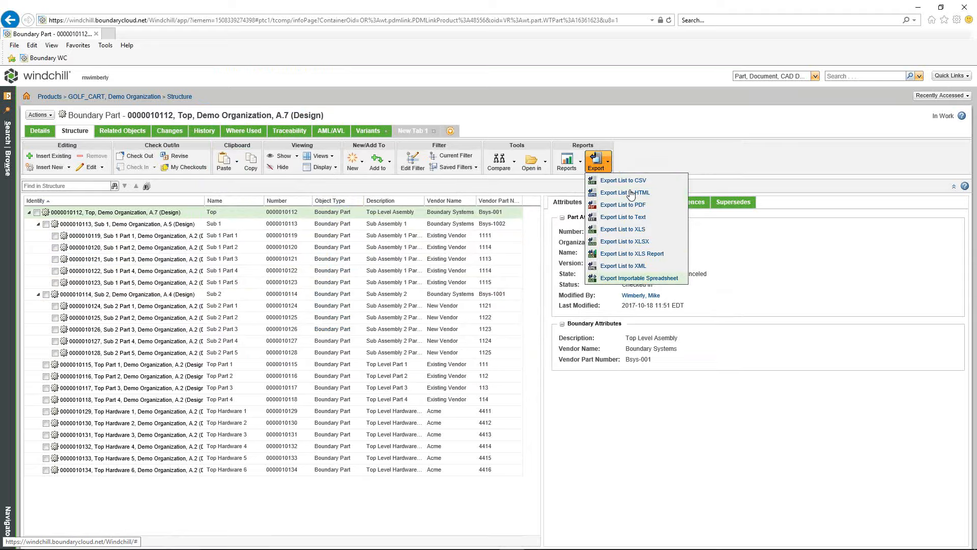
left_click(632, 278)
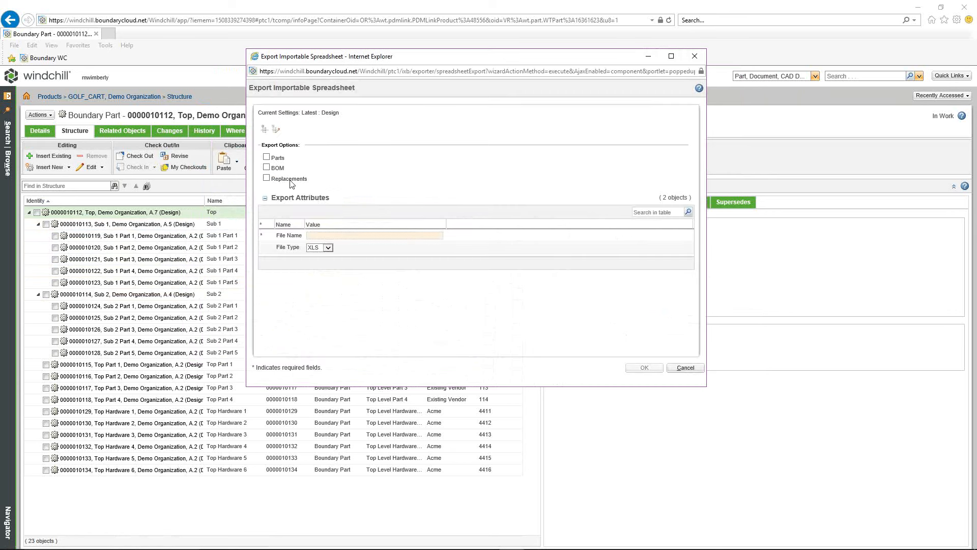
left_click(267, 168)
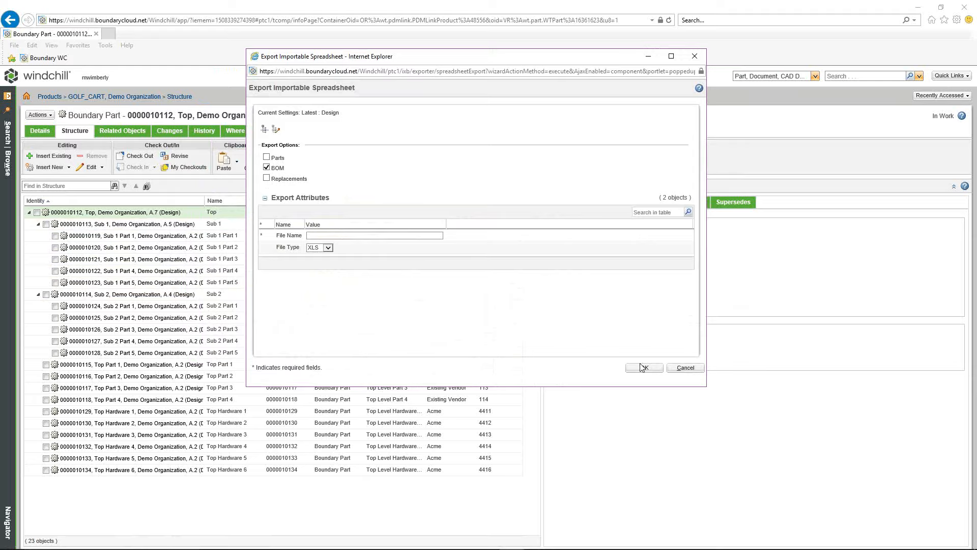
left_click(416, 236)
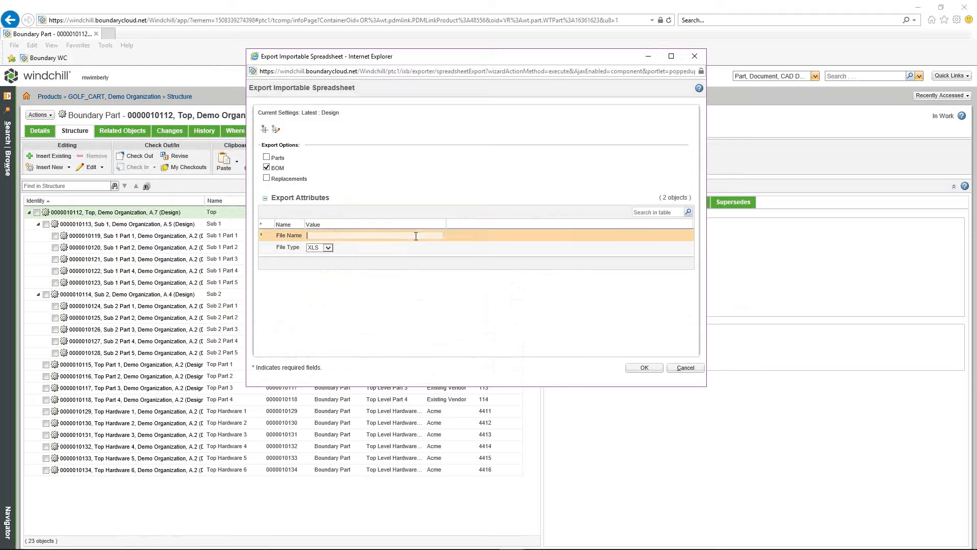
type("Bomm")
left_click(644, 368)
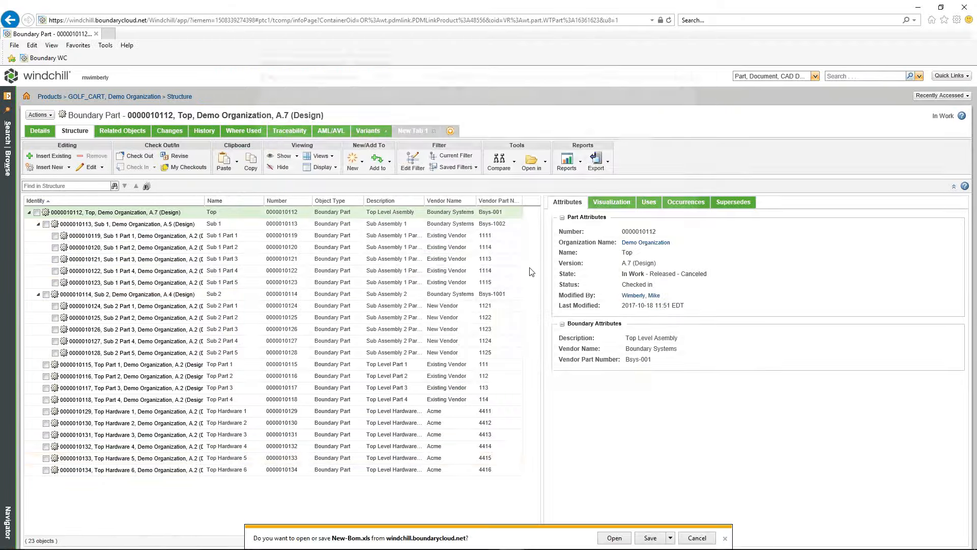
left_click(614, 539)
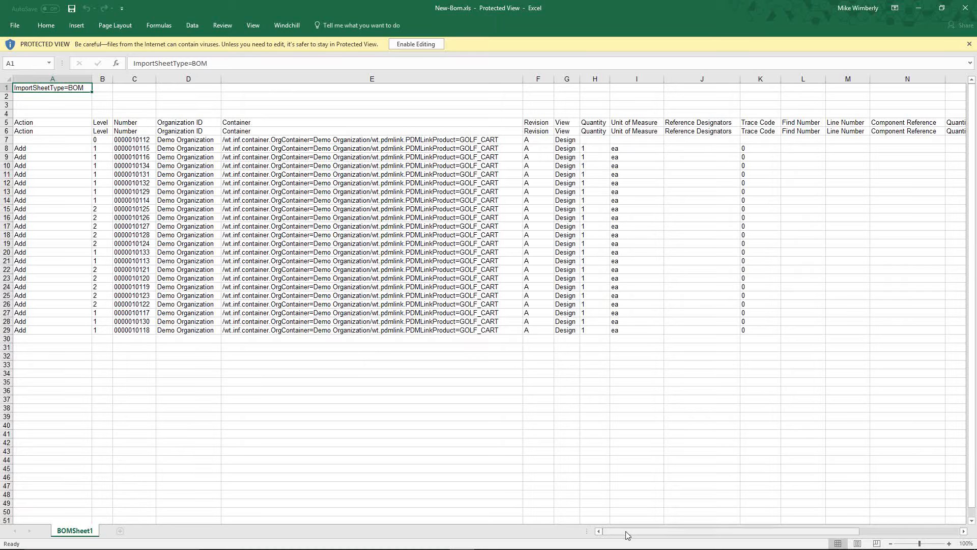
- Examine the columns and rows of the exported BOM spreadsheet, then close it
left_click_drag(628, 534, 753, 528)
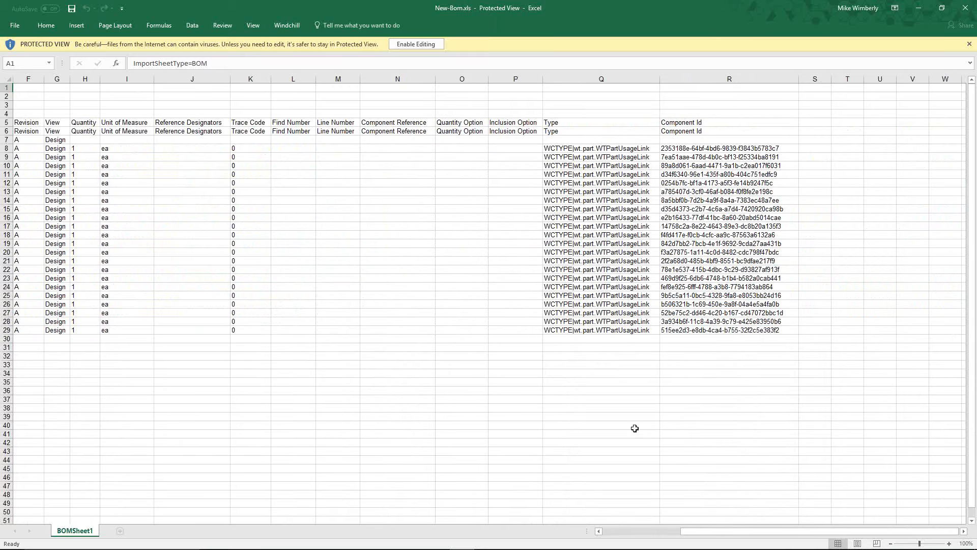
left_click_drag(662, 531, 593, 524)
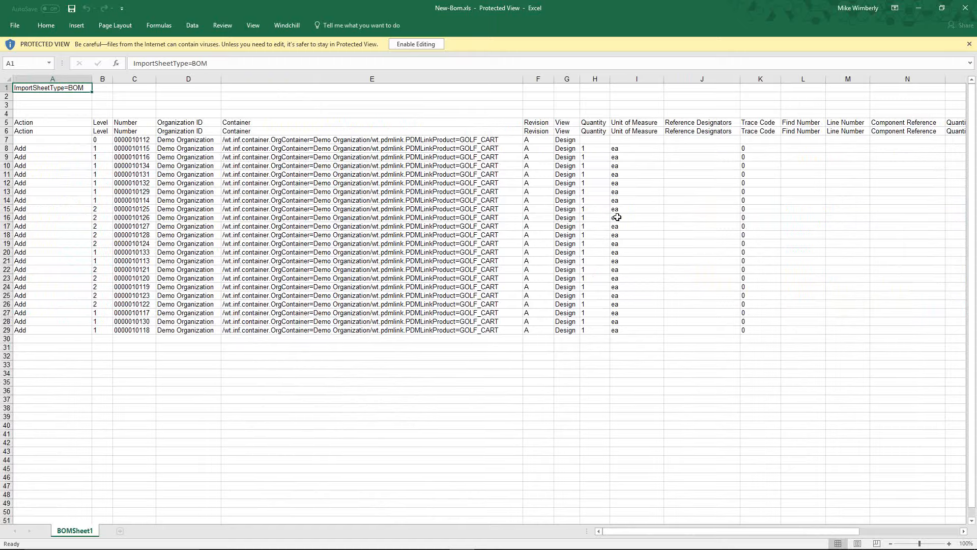
scroll(749, 377, "down", 7)
scroll(786, 402, "up", 7)
left_click(967, 11)
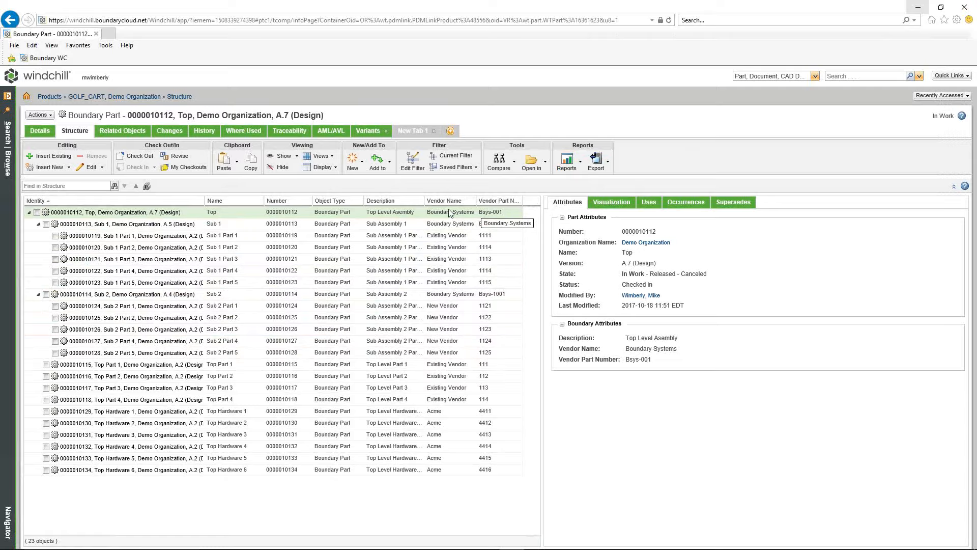
- Show the replacement parts for every part in the Top structure and widen the Name column
left_click(194, 473, "shift")
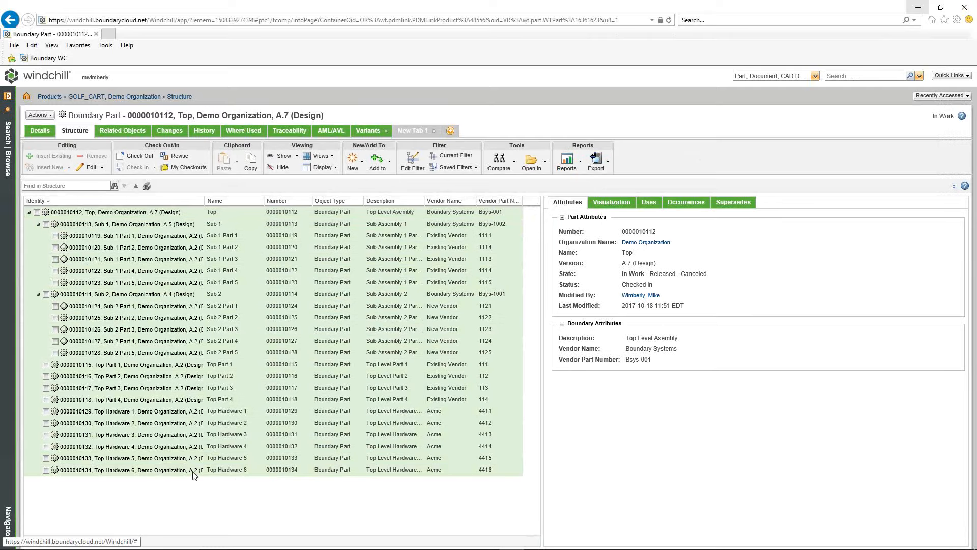
left_click(297, 157)
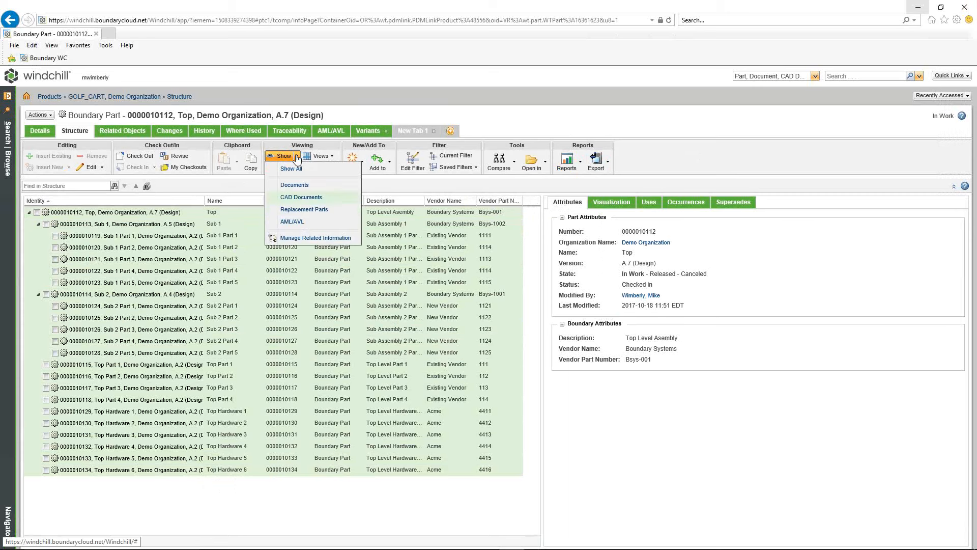
left_click(304, 210)
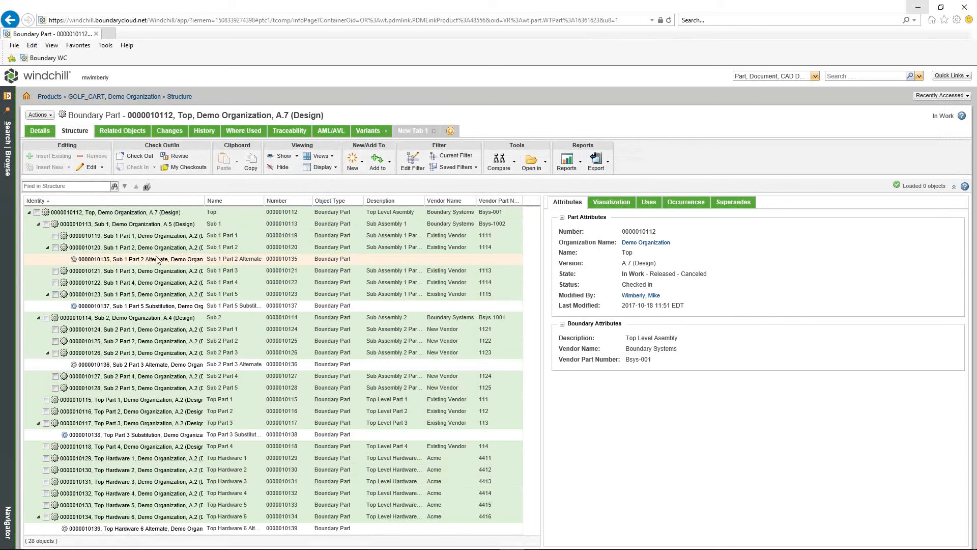
left_click_drag(263, 201, 302, 203)
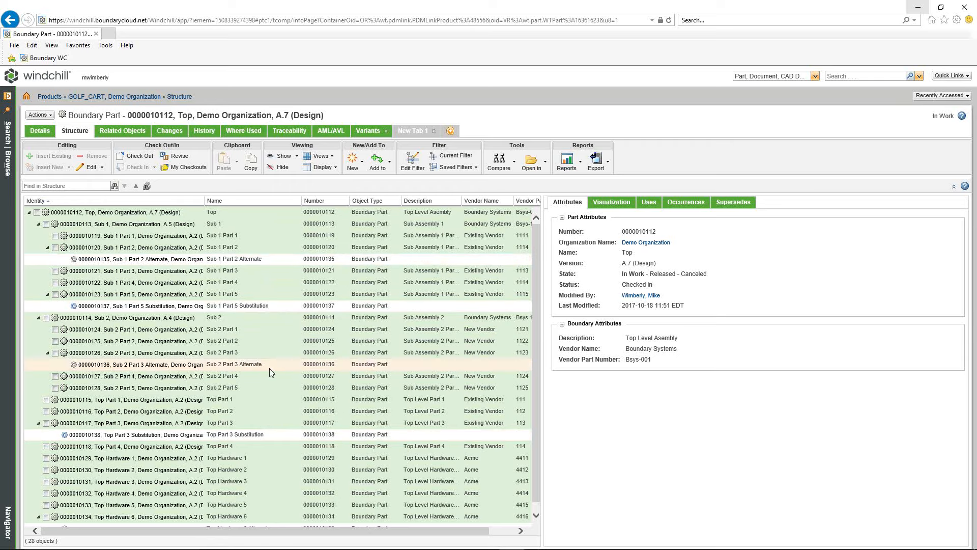
- Examine the attributes of Top Part 3, Sub 1 Part 2, Sub 1 Part 5 and the Sub 1 Part 5 Substitution
left_click(127, 427)
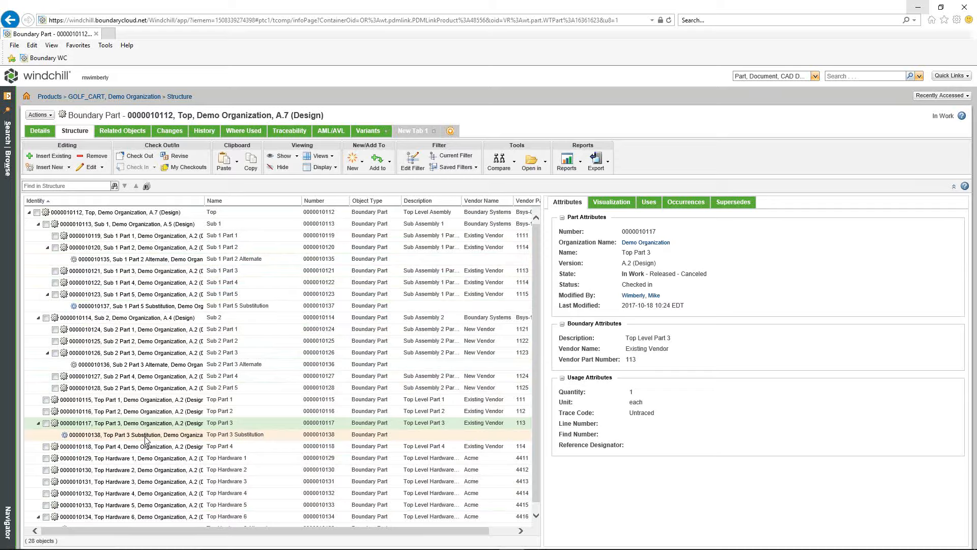
left_click(120, 249)
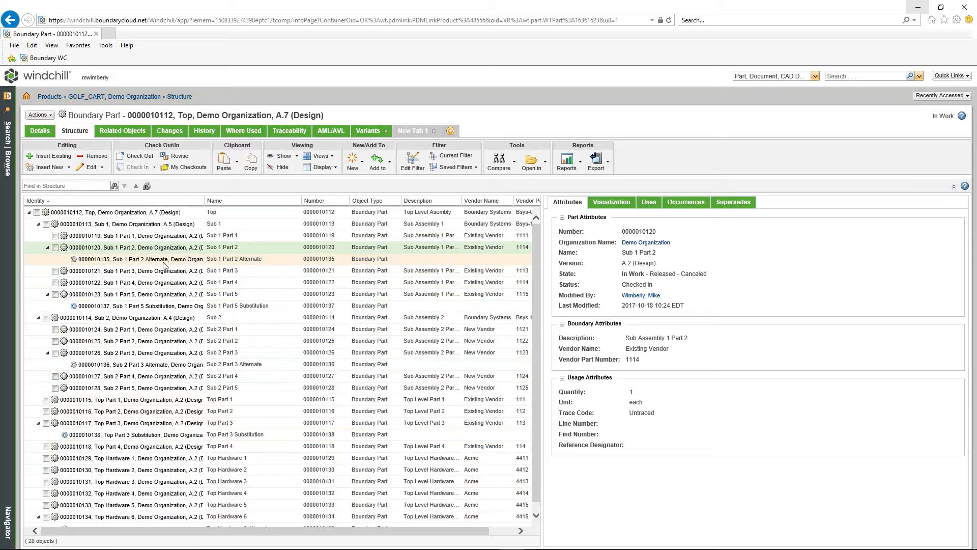
left_click(268, 307)
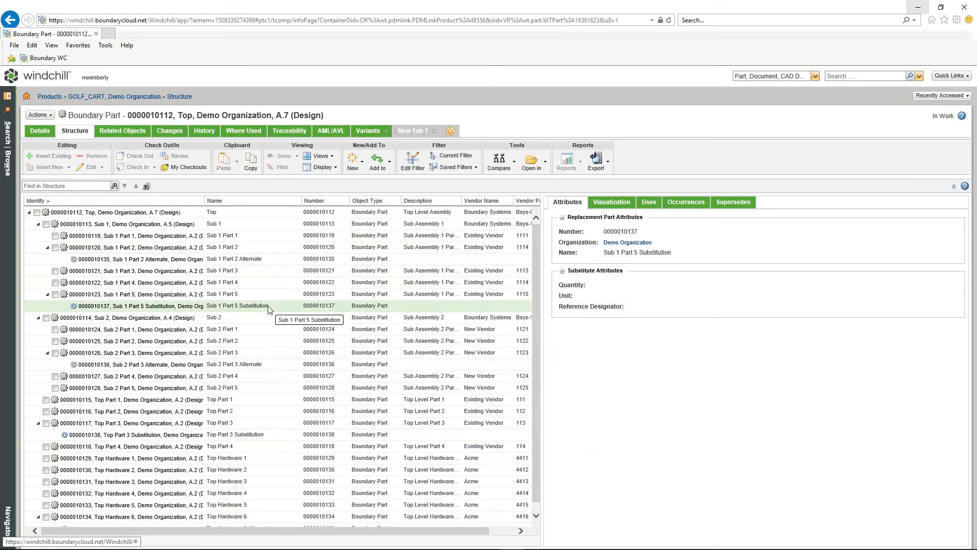
left_click(265, 298)
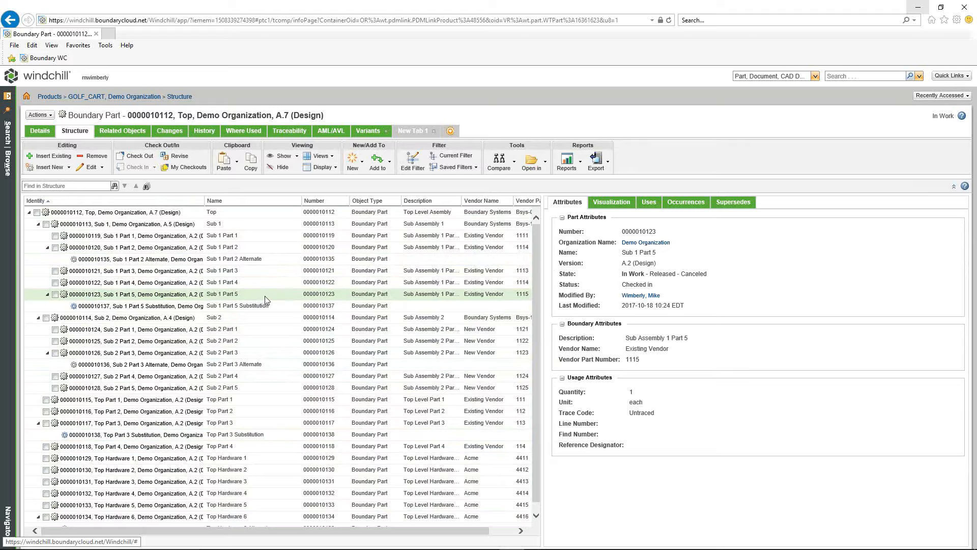
left_click(278, 306)
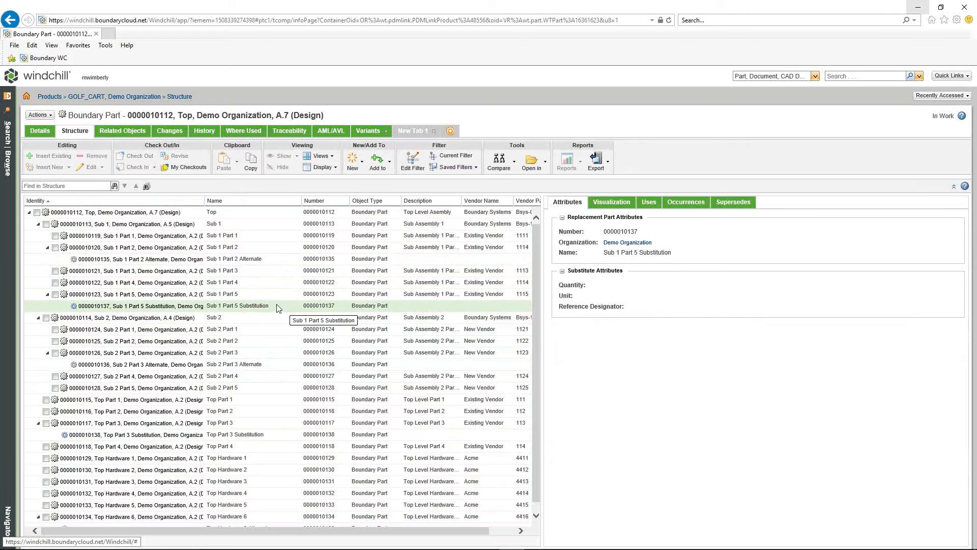
left_click(258, 296)
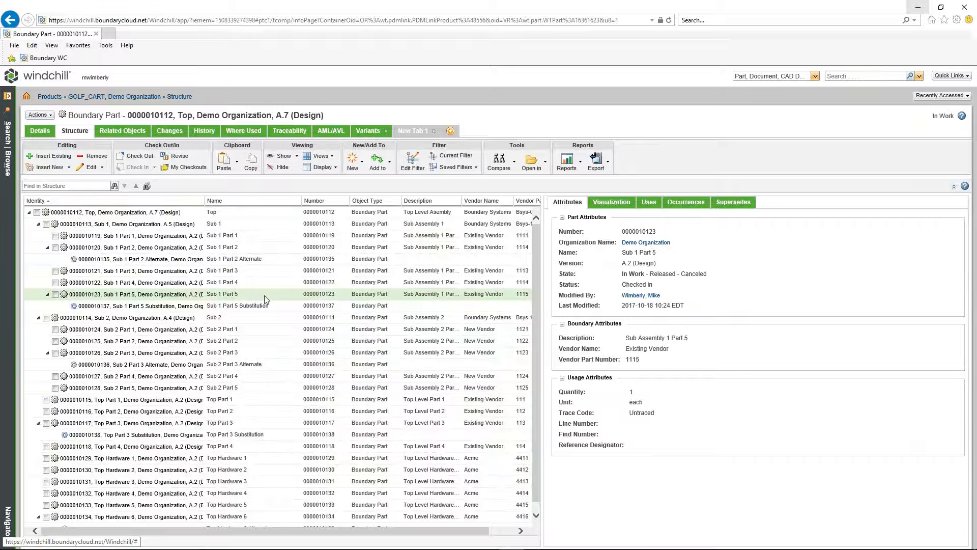
left_click(277, 307)
- Generate the Multi-Level BOM with Replacements report for Sub 1 Part 5
left_click(278, 296)
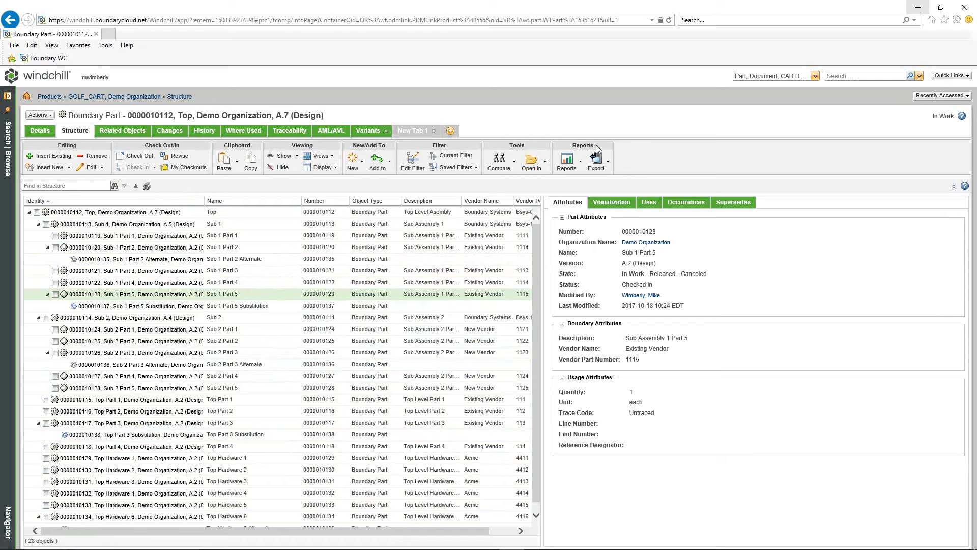
left_click(580, 166)
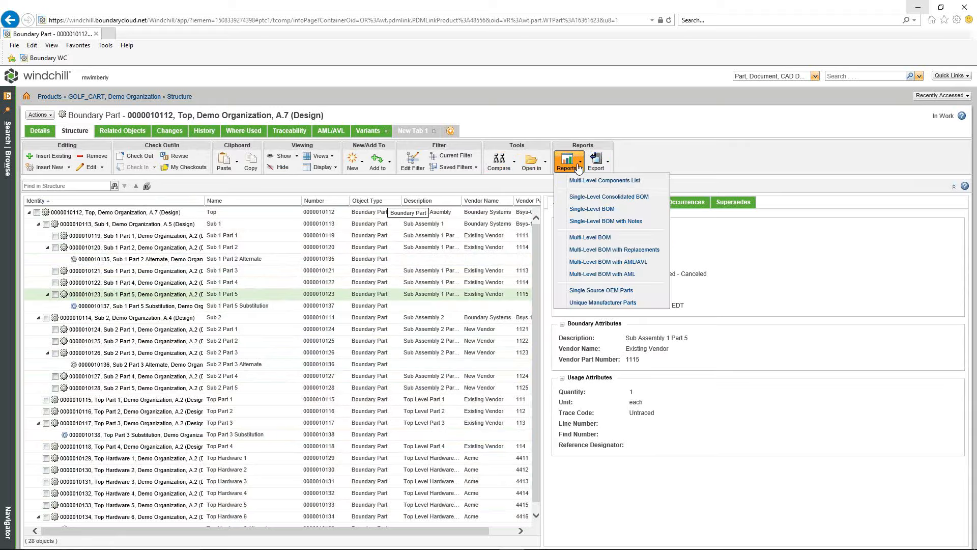
left_click(587, 250)
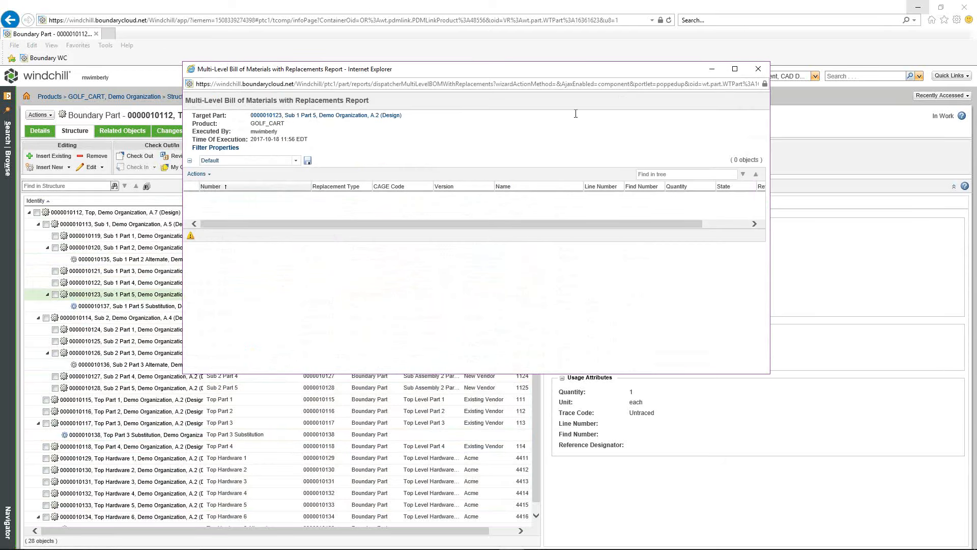
- Close the Sub 1 Part 5 report and generate the Multi-Level BOM with Replacements report for the Top part in a maximized window
left_click(757, 69)
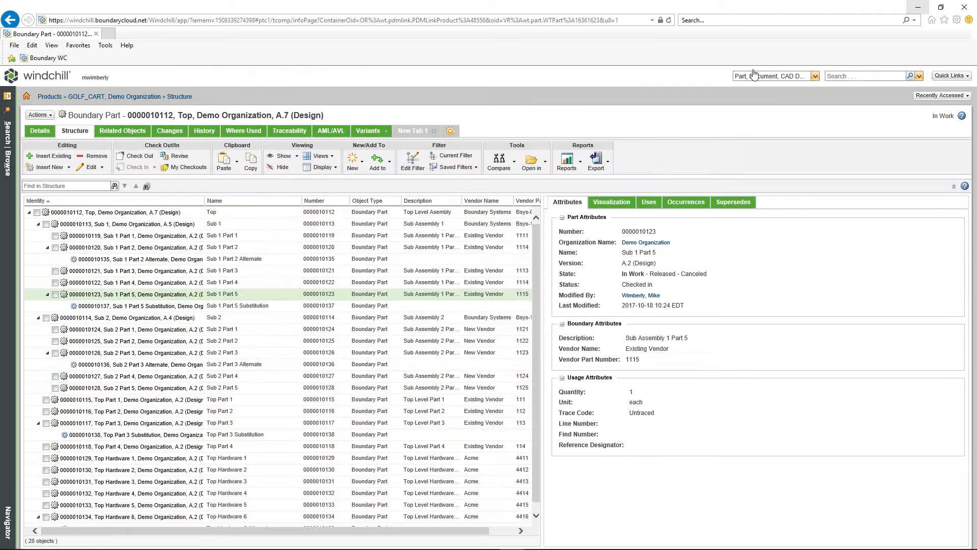
left_click(73, 214)
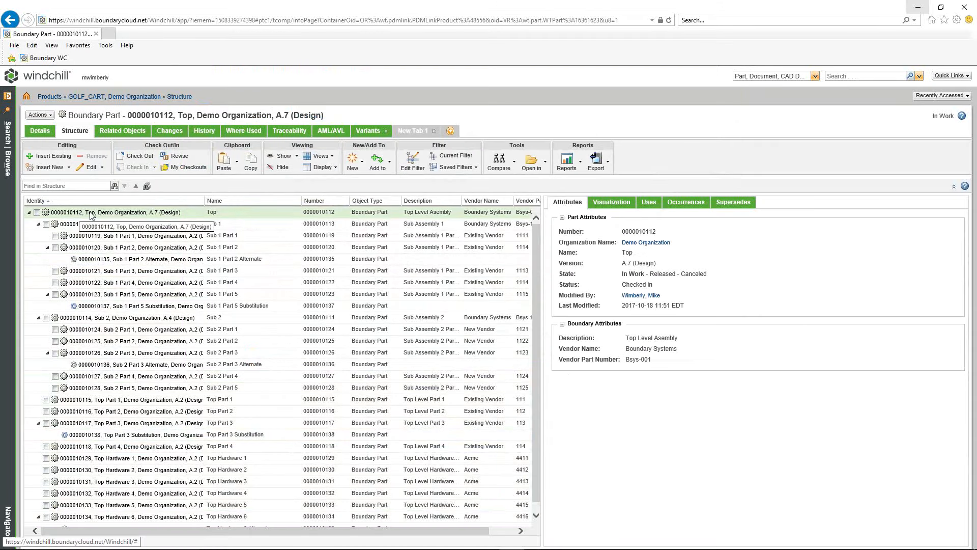
left_click(581, 163)
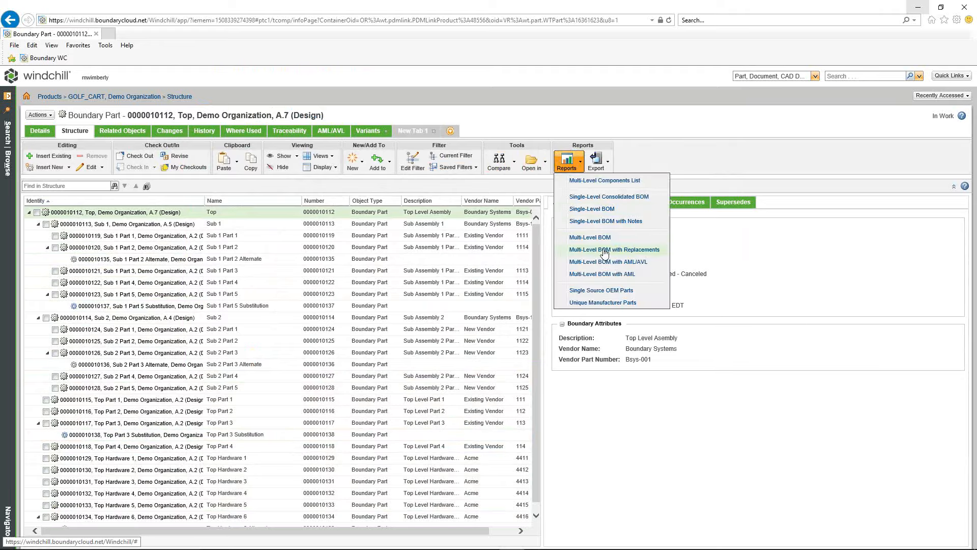
left_click(603, 249)
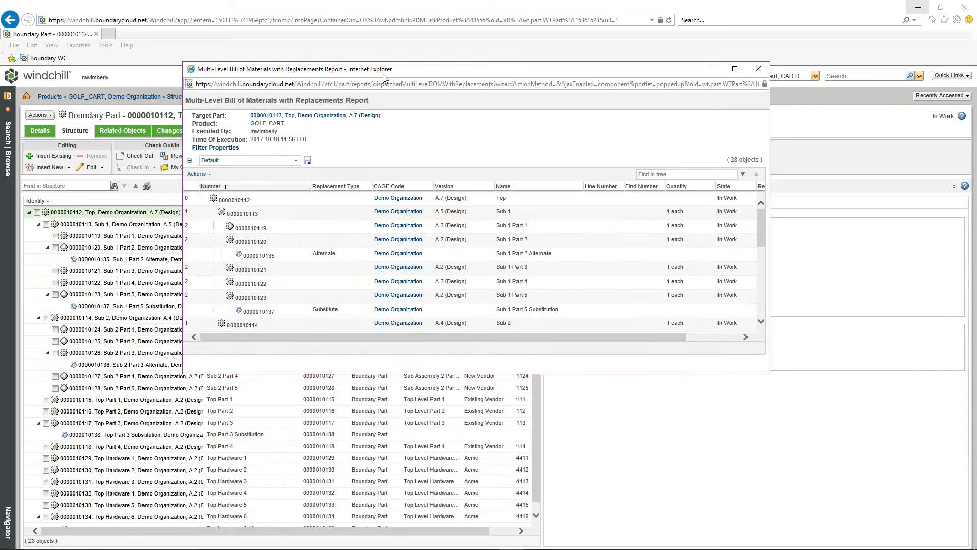
left_click_drag(692, 75, 633, 51)
left_click(671, 48)
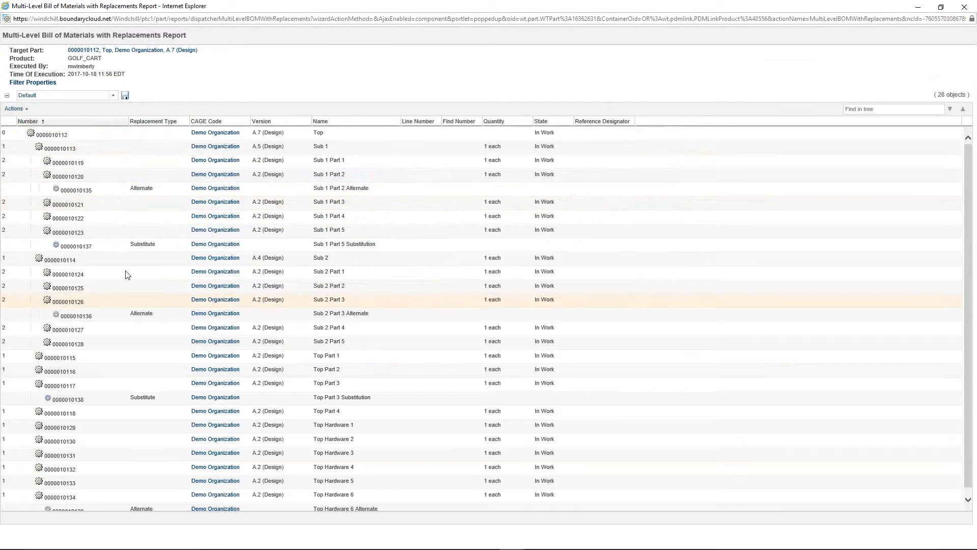
- Review the alternate and substitute rows in the Top part's replacements report, down to Top Hardware 6, and close the report
left_click(143, 192)
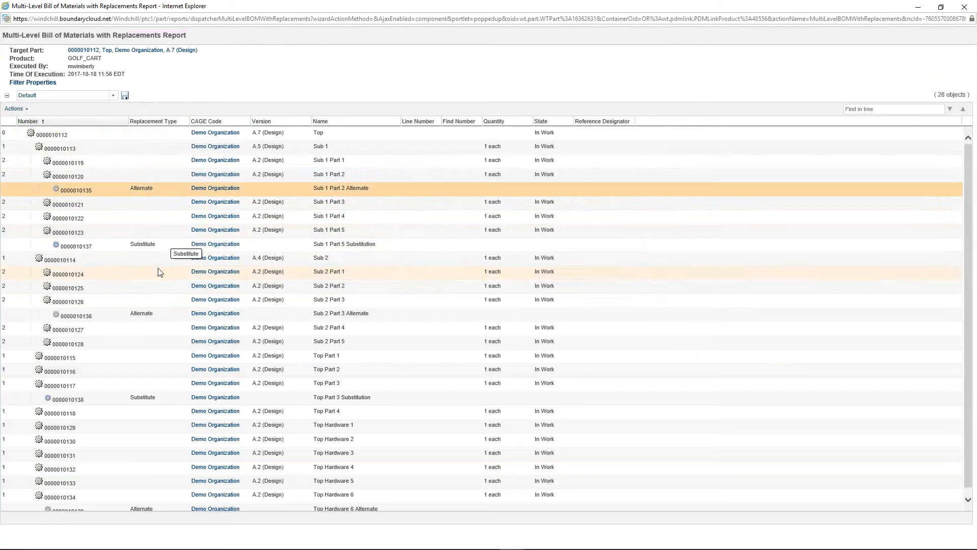
left_click(164, 245)
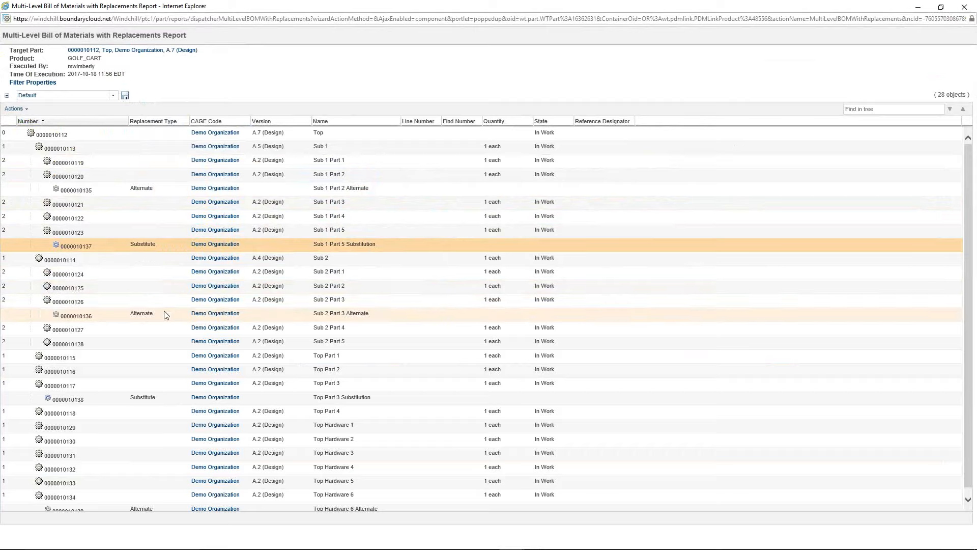
left_click(164, 313)
left_click(171, 401)
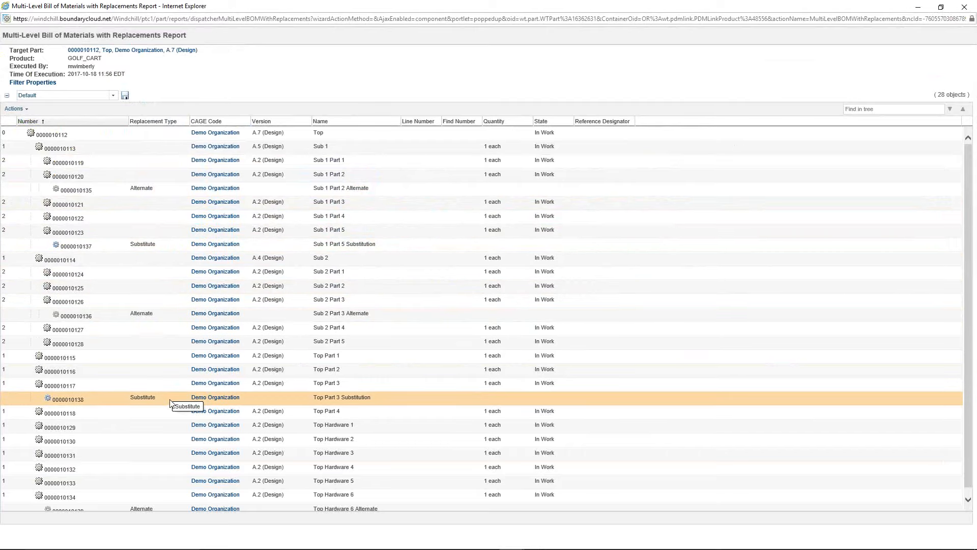
scroll(170, 478, "down", 1)
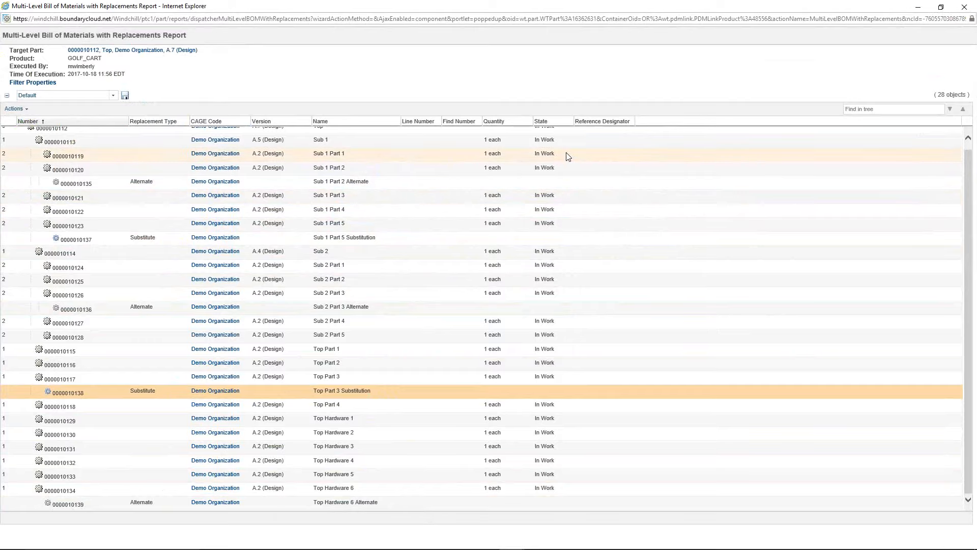
left_click(964, 9)
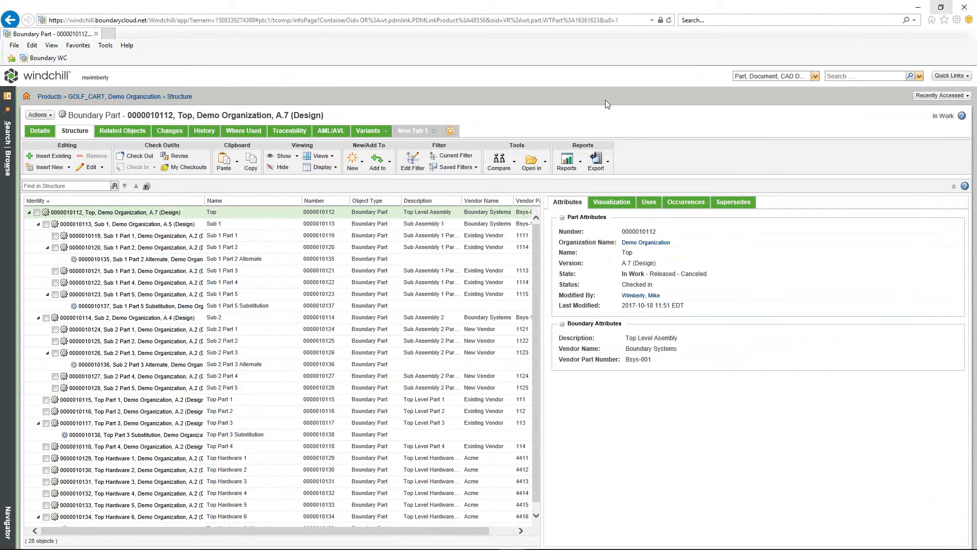
- Reopen the Top part from the Structure folder and view the structure of version A.5 from its version history
left_click(179, 97)
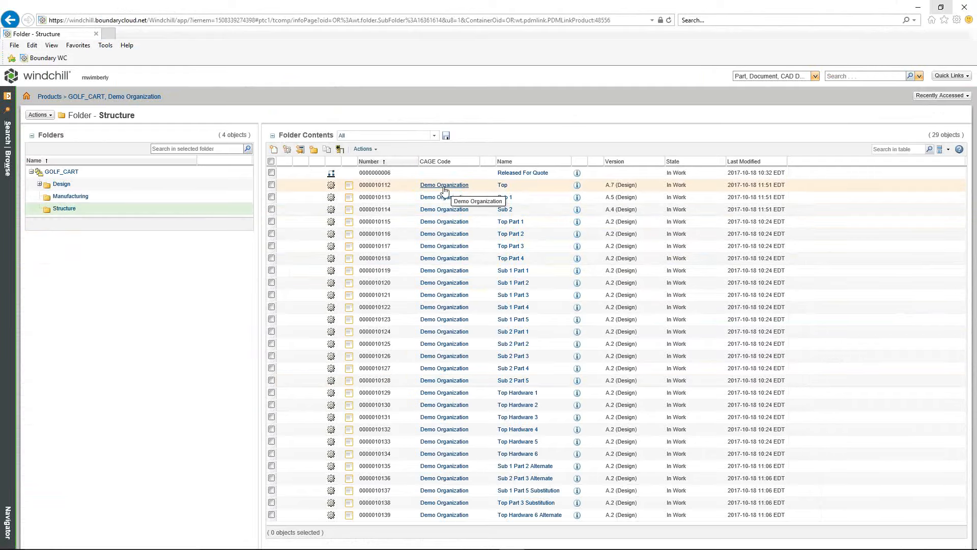
left_click(573, 187)
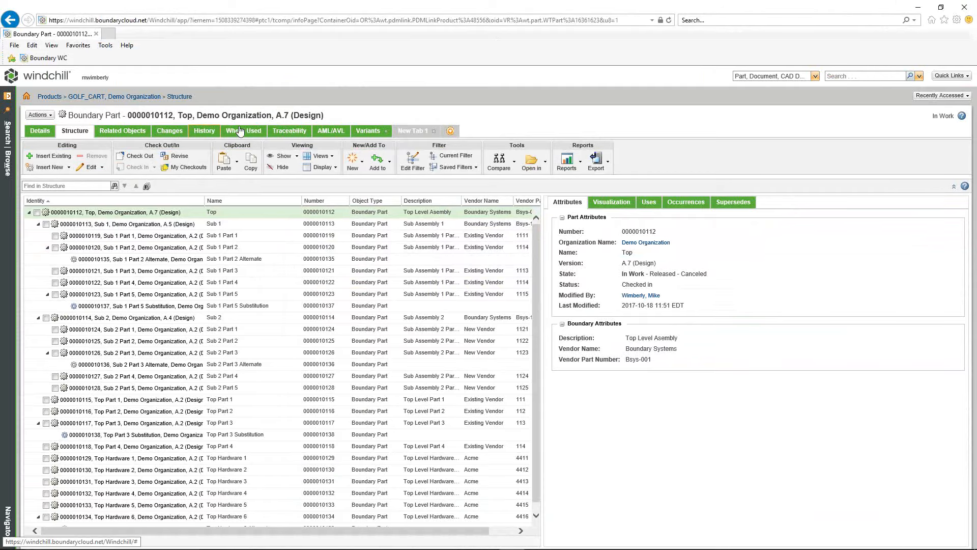
left_click(212, 133)
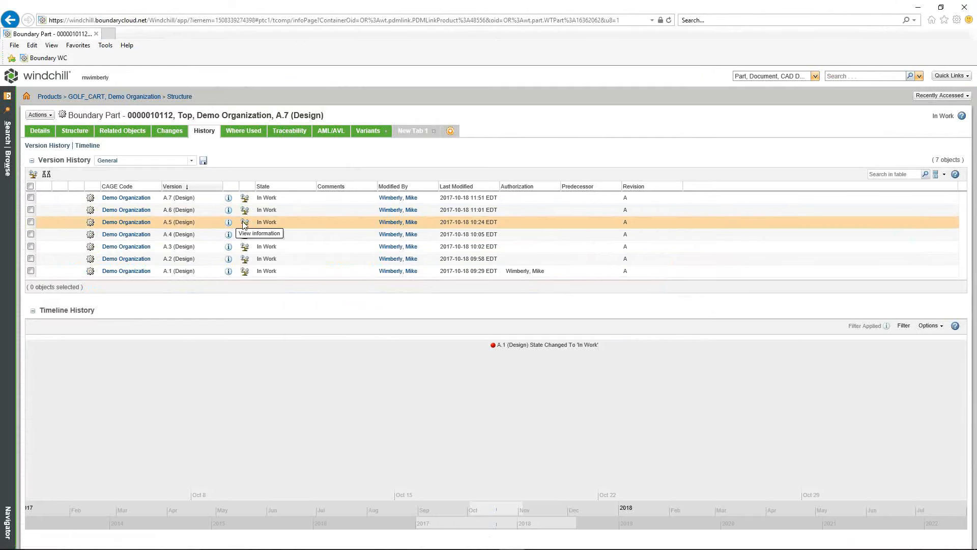
left_click(230, 223)
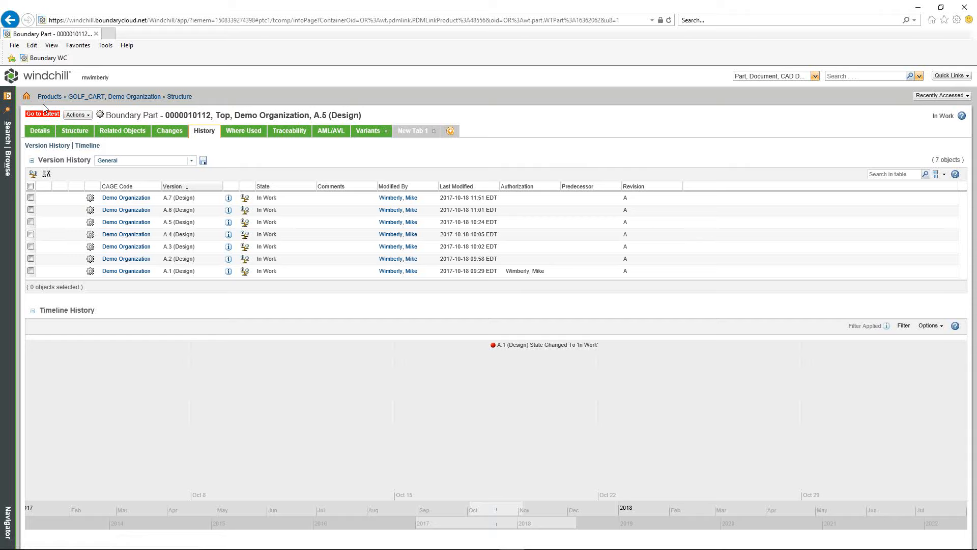
left_click(88, 138)
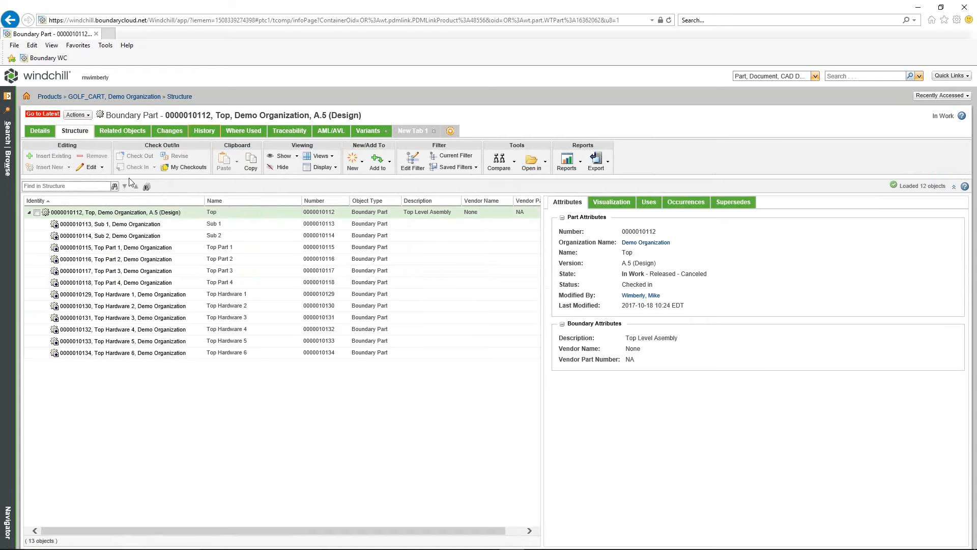
- Open version A.6 of the Top part from its history and inspect the Sub 1 and Sub 2 contents in its structure
left_click(205, 132)
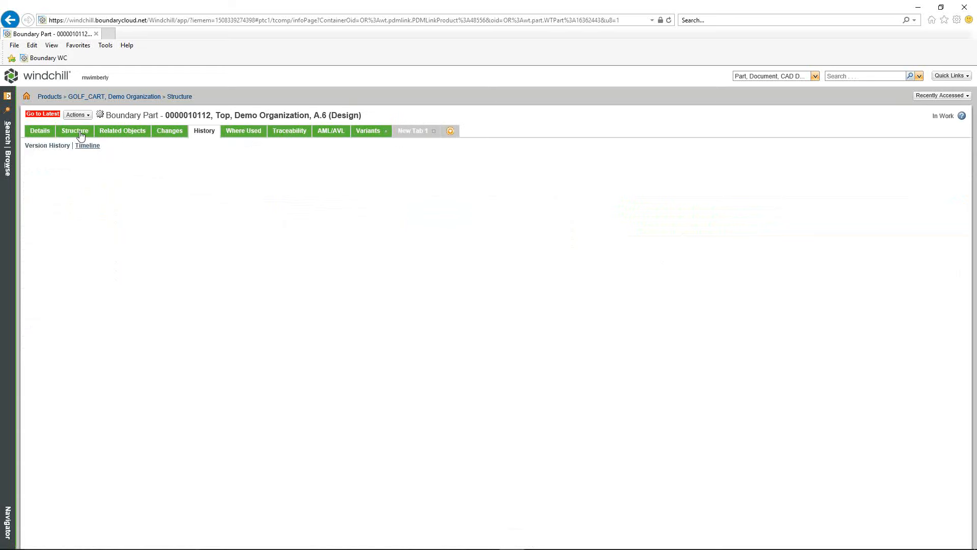
left_click(79, 131)
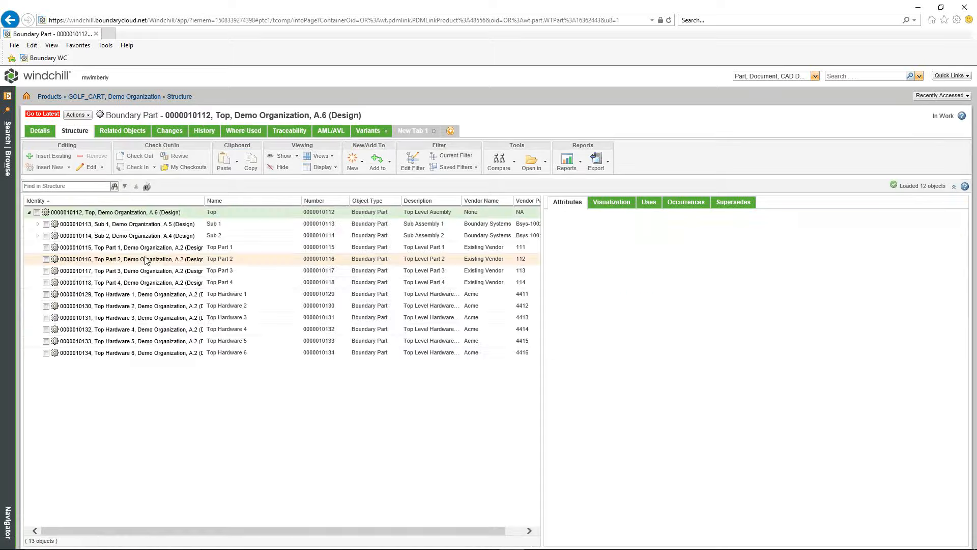
left_click(38, 224)
left_click(38, 294)
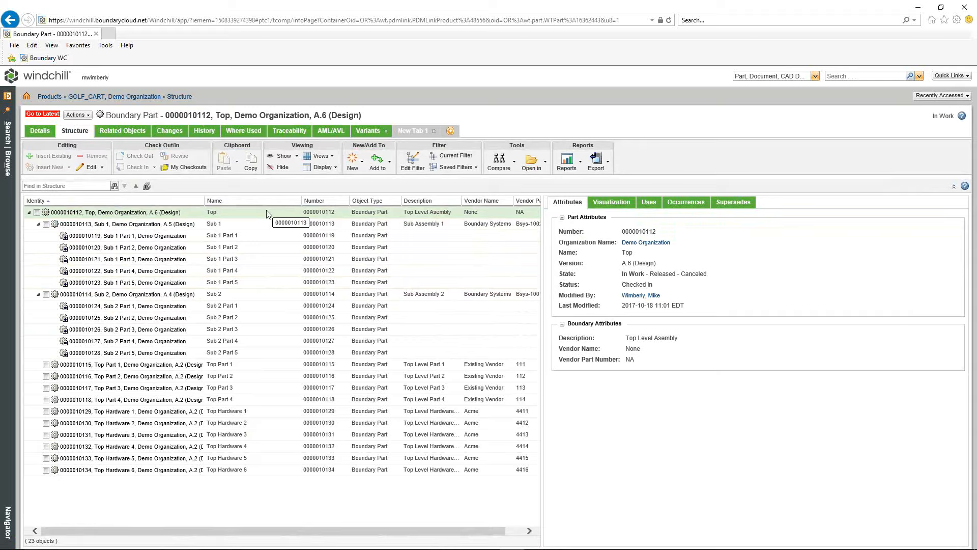
left_click(38, 224)
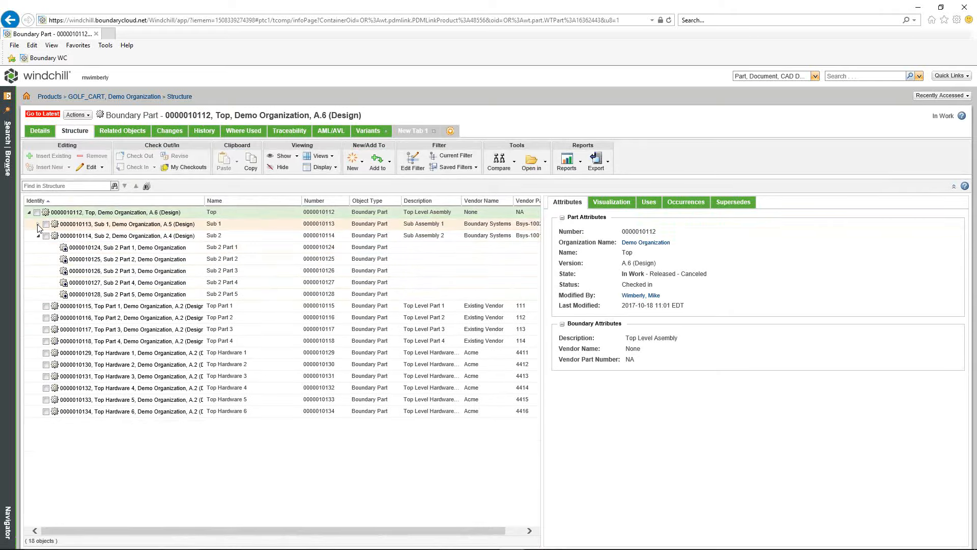
left_click(39, 236)
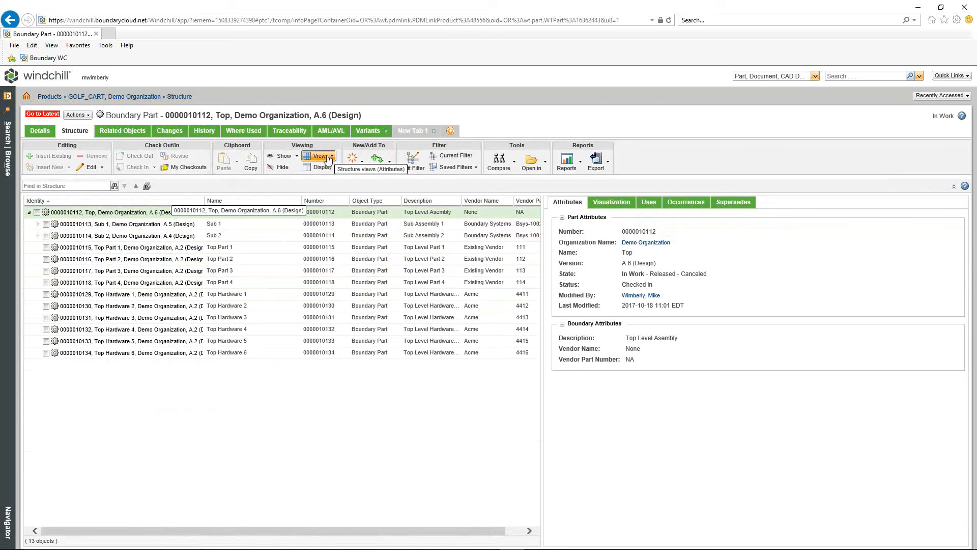
- Replace the As Matured configuration specification in the structure filter with the Released For Quote baseline and apply the filter
left_click(417, 169)
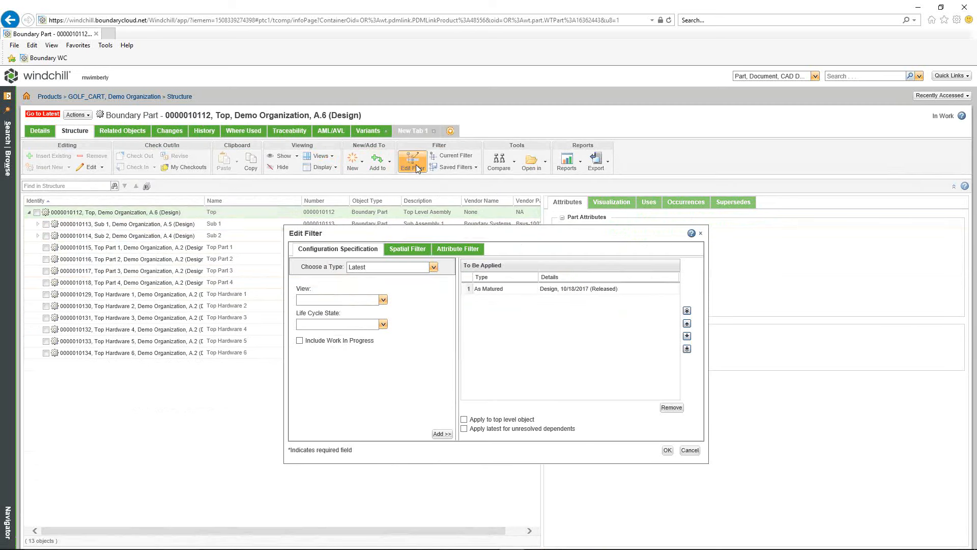
left_click(483, 290)
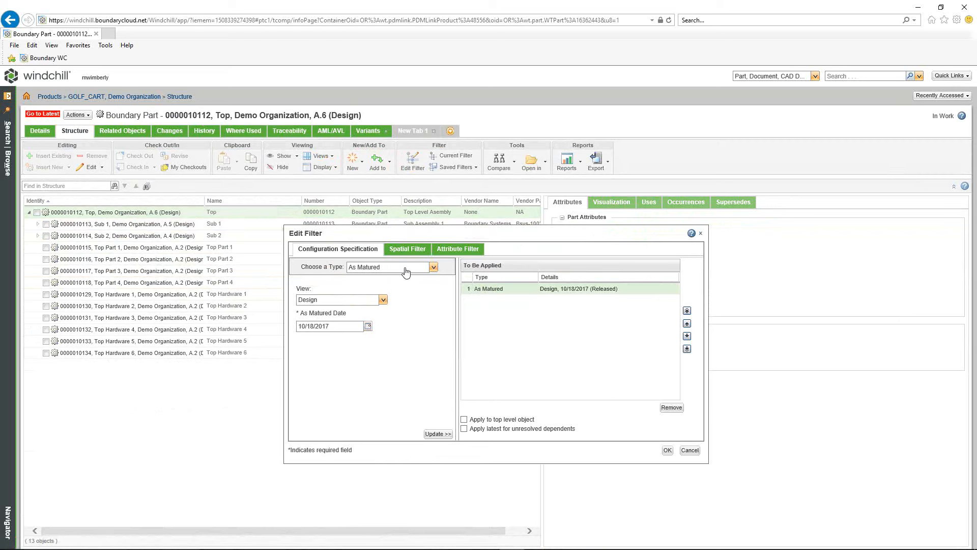
left_click(433, 268)
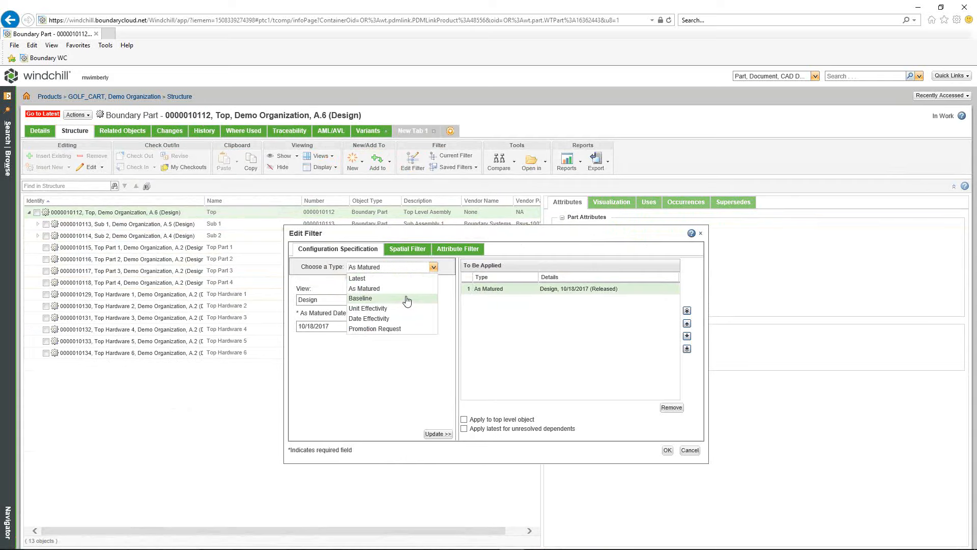
left_click(368, 299)
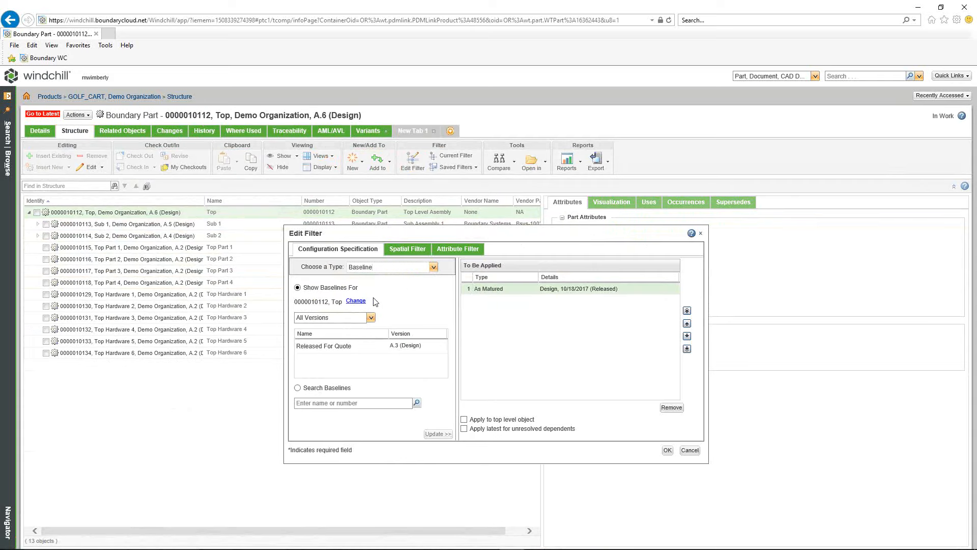
left_click(319, 349)
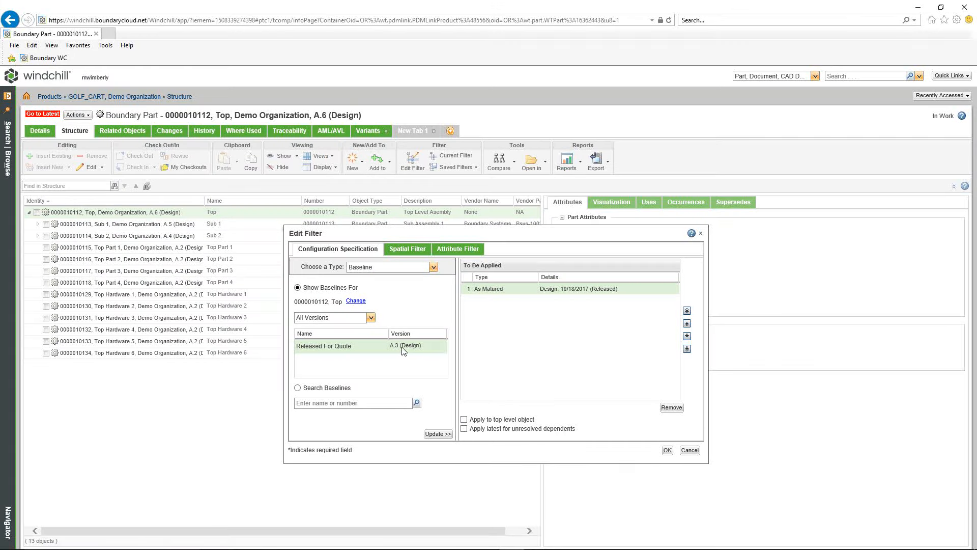
left_click(437, 434)
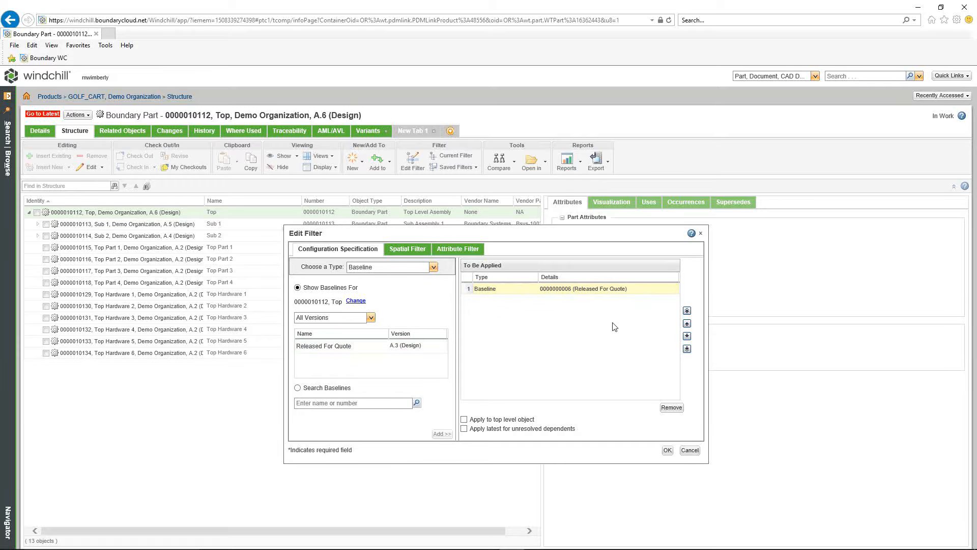
left_click(667, 451)
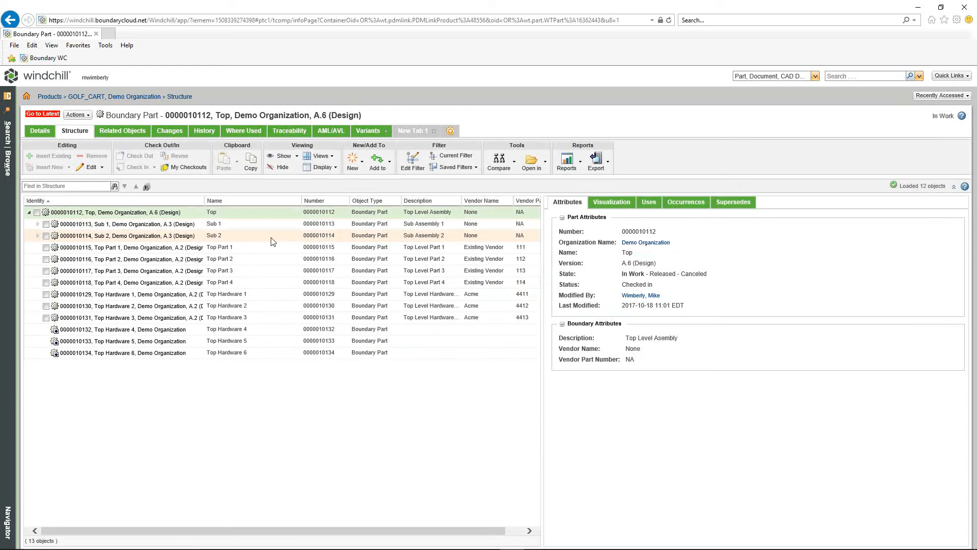
- Examine Sub 1 and Sub 2 in the baseline-filtered structure and the available reports, and return to the Top part's latest version
left_click(39, 224)
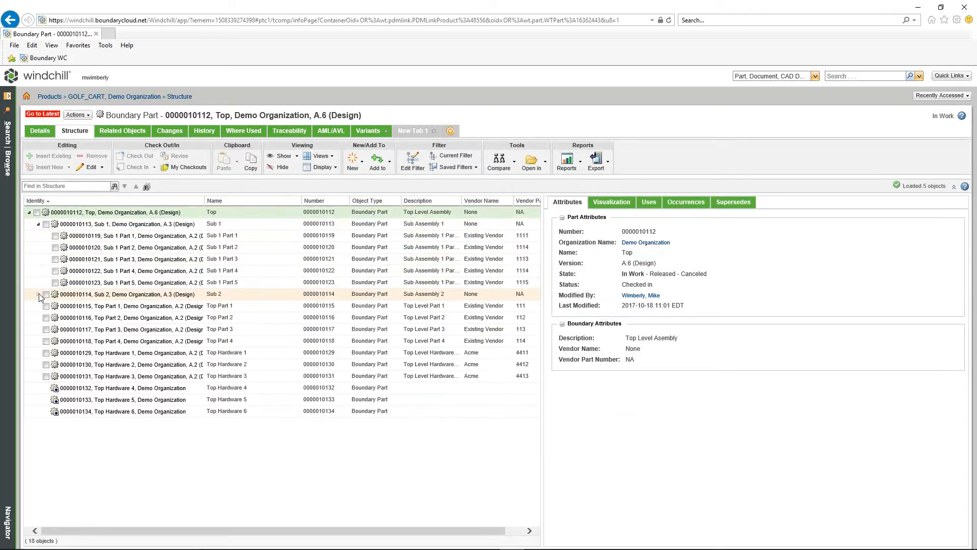
left_click(39, 294)
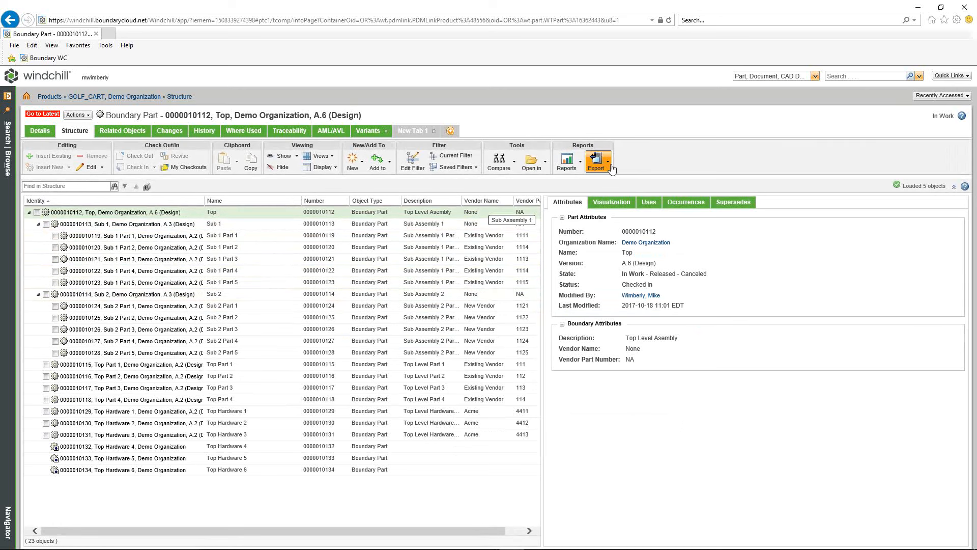
left_click(582, 163)
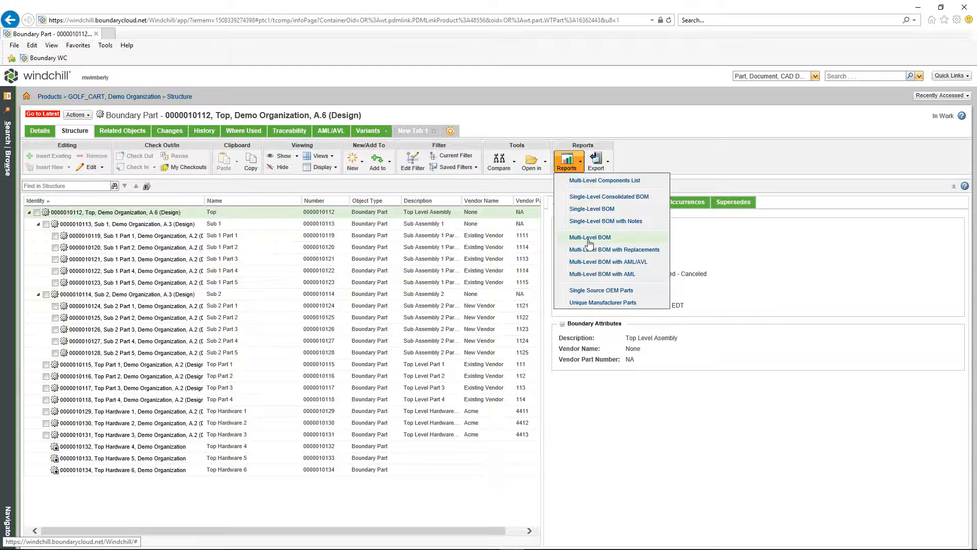
left_click(802, 167)
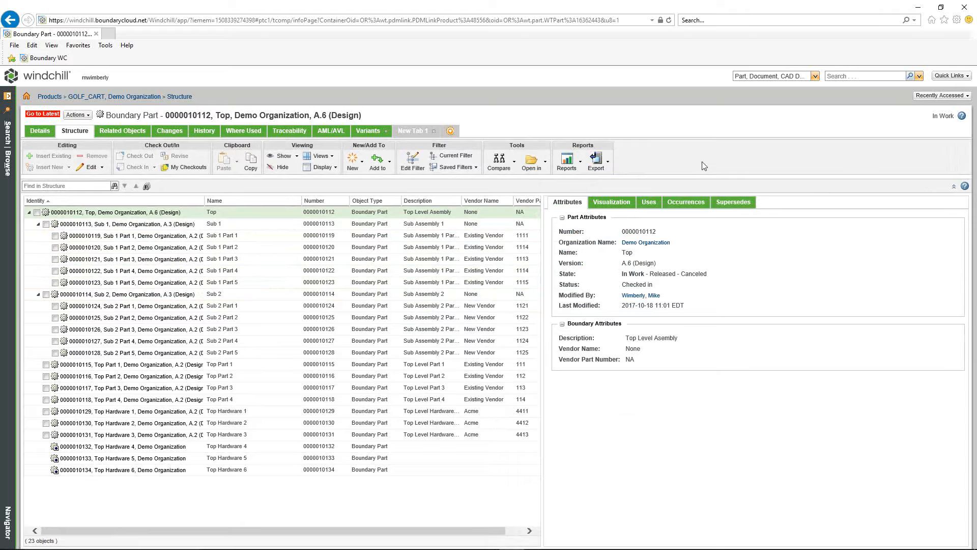
left_click(51, 123)
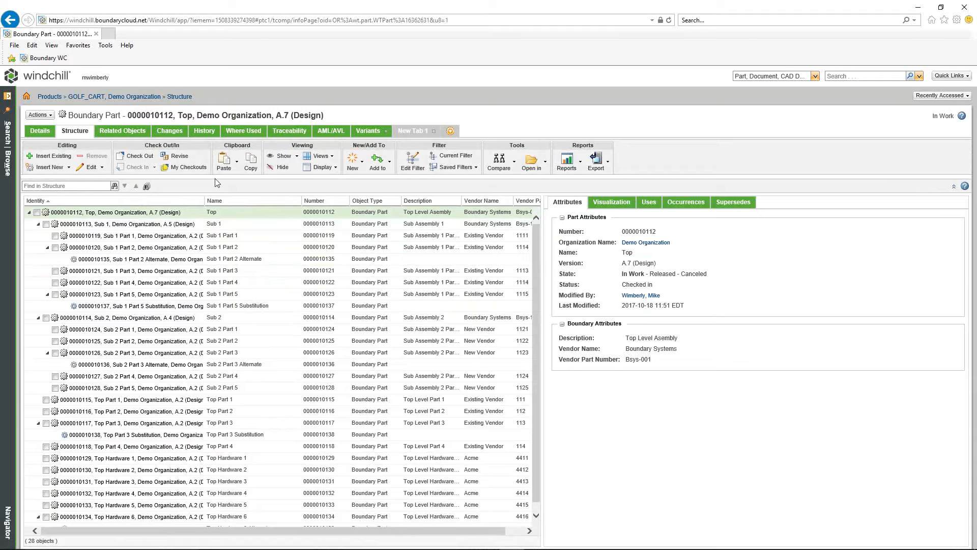
- Return to the Structure folder, browse the available folder views and open the customization of the view list
left_click(186, 99)
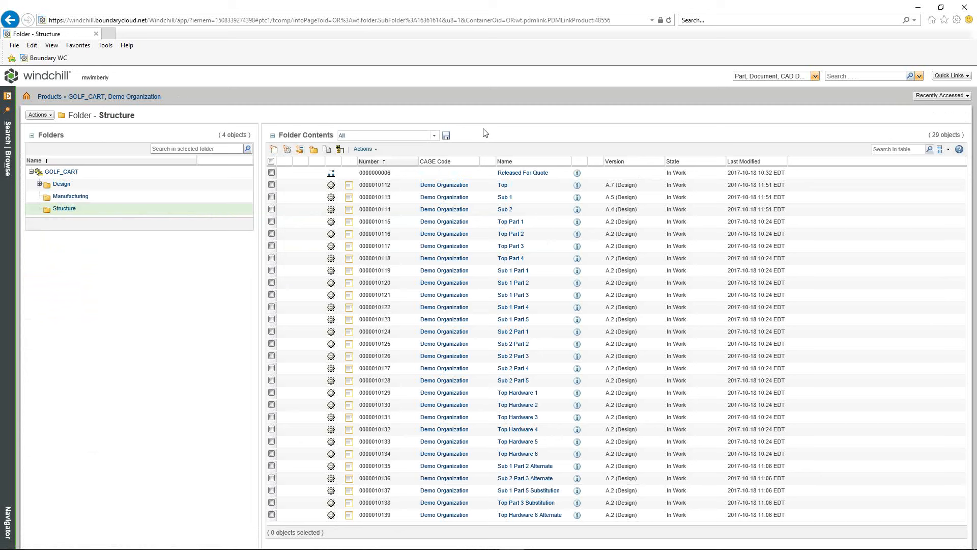
left_click(420, 136)
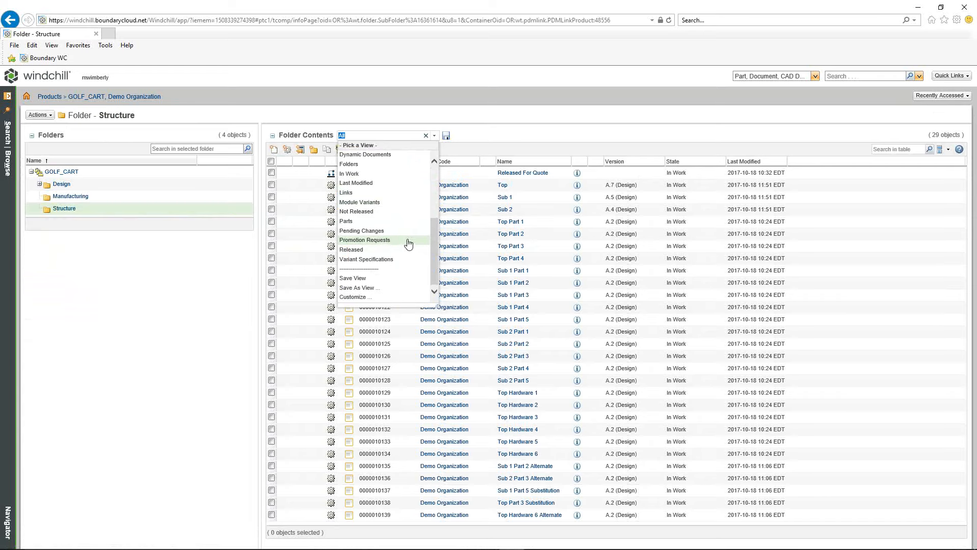
scroll(407, 243, "up", 1)
scroll(408, 243, "up", 5)
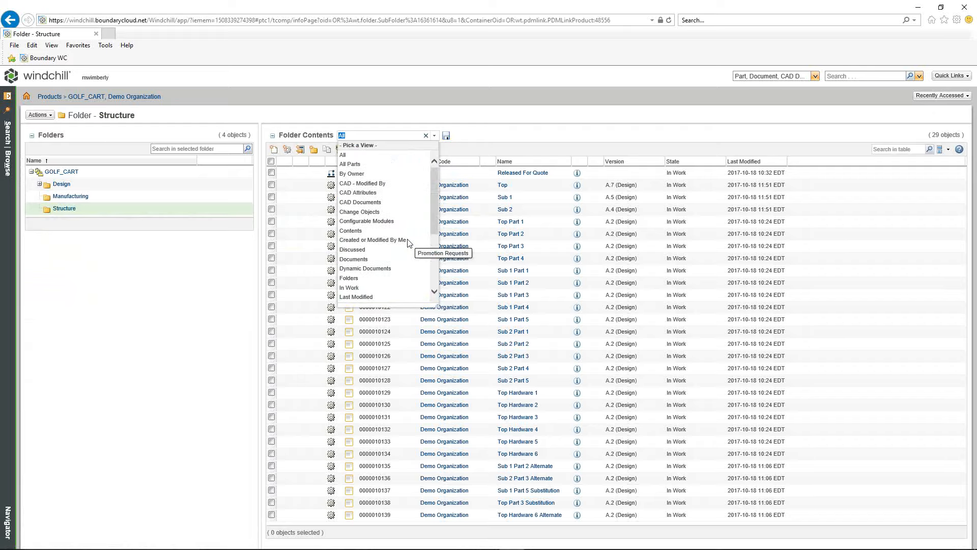
scroll(408, 240, "down", 5)
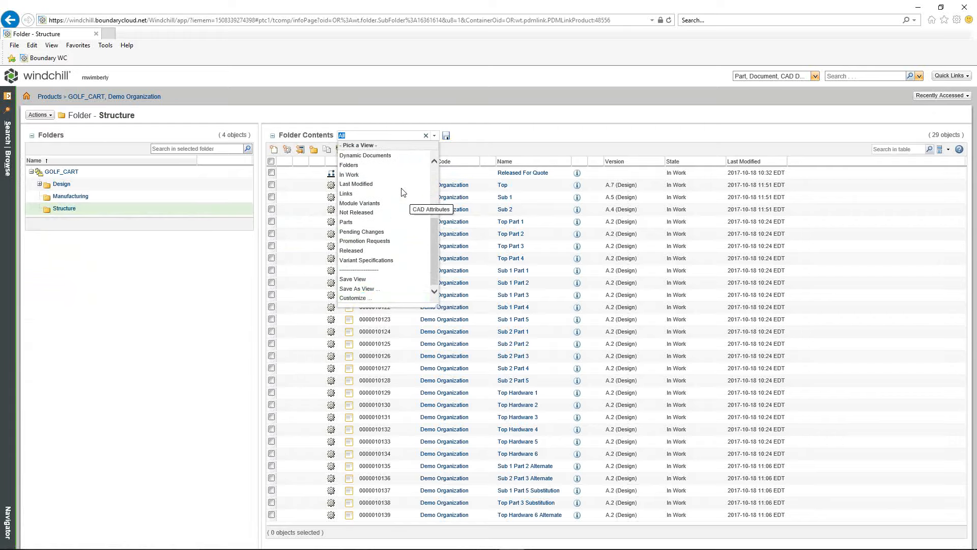
left_click(358, 298)
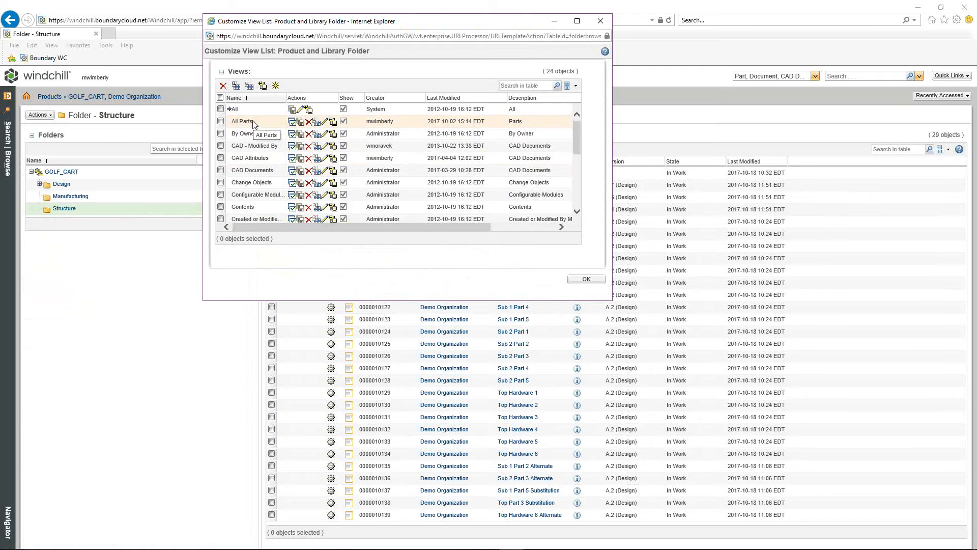
- Start a new folder view as a copy of All Parts and name it Parts and Attributes
left_click(301, 123)
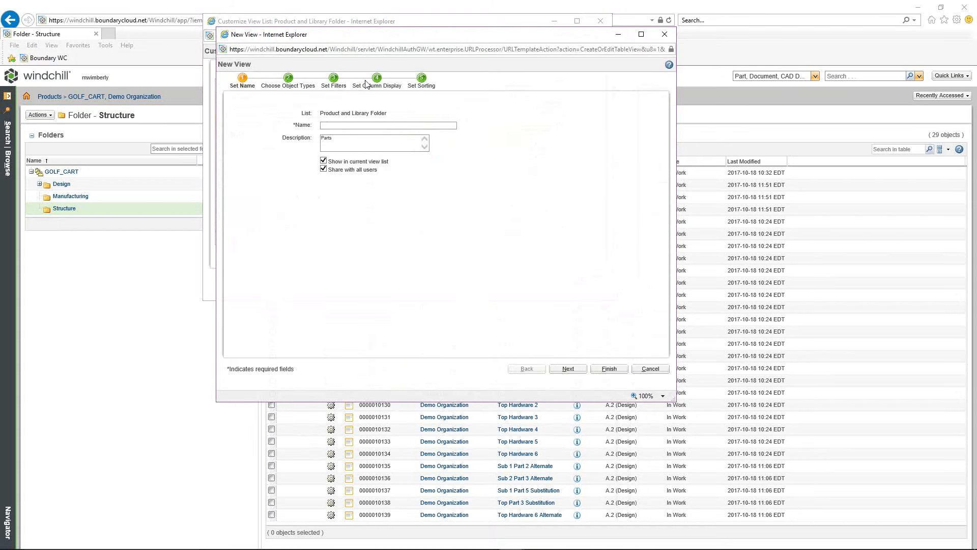
left_click(342, 123)
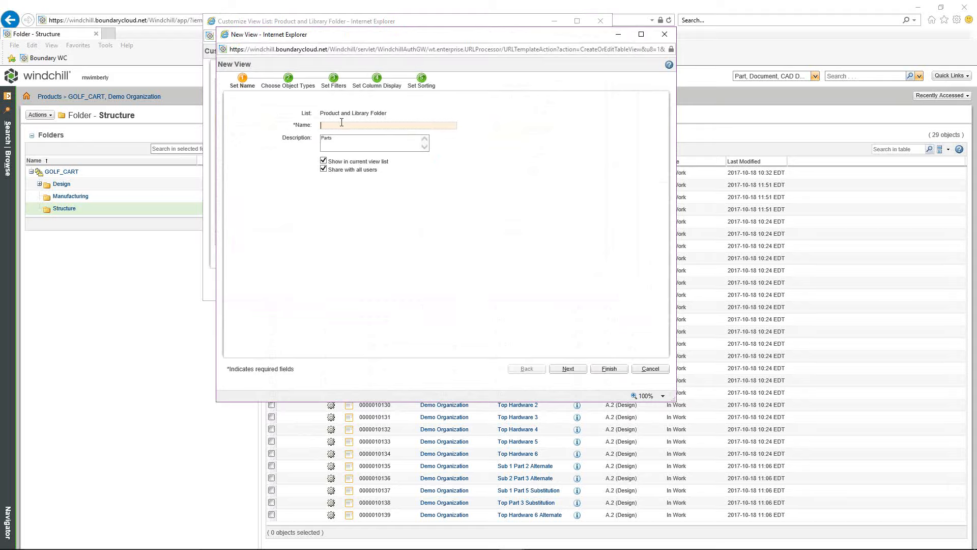
type("Parts and Attributes")
- Add the Vendor Name column to the displayed columns of the Parts and Attributes view
left_click(375, 85)
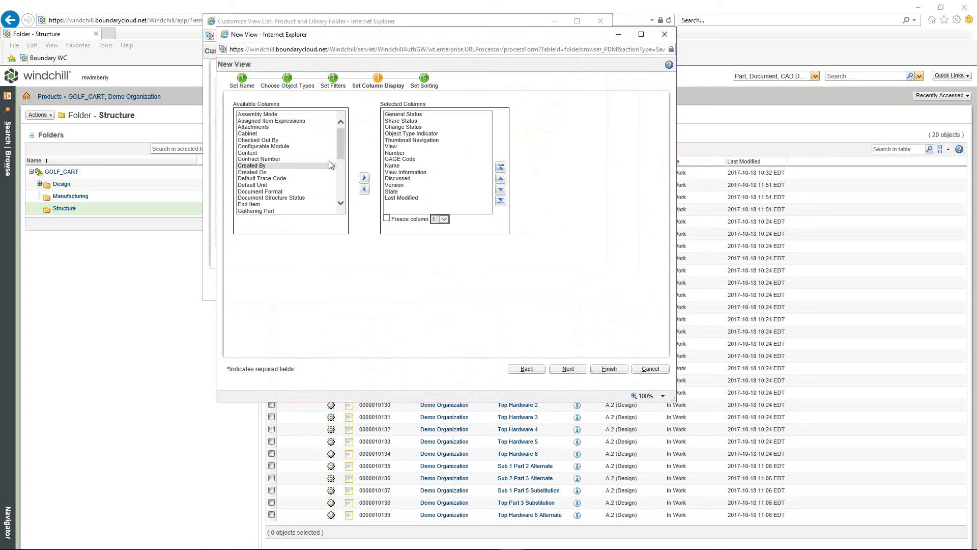
scroll(293, 163, "down", 6)
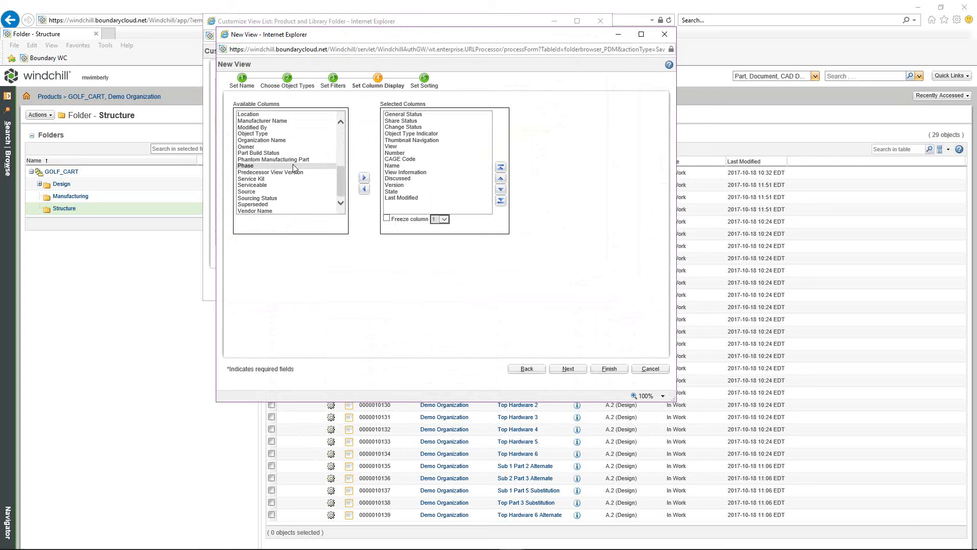
left_click(271, 211)
left_click(365, 178)
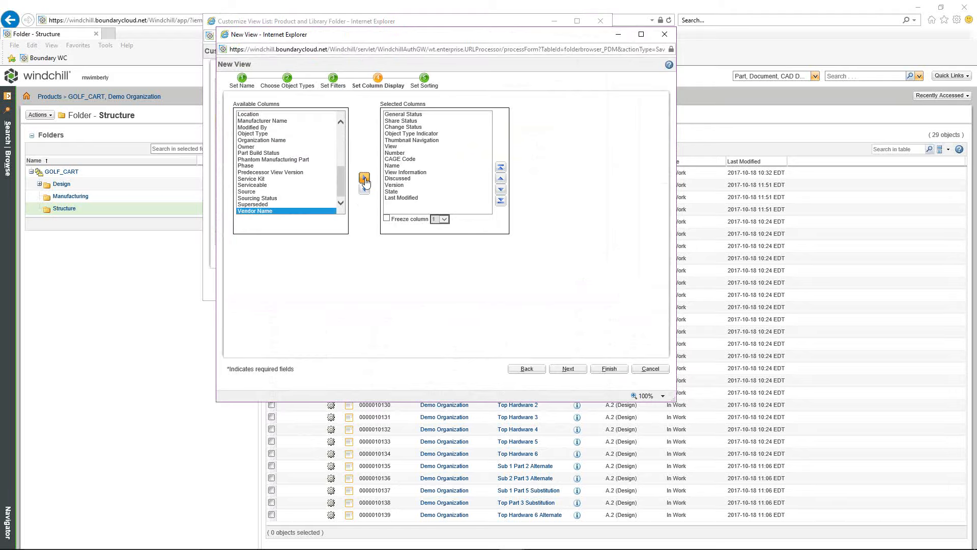
left_click(420, 204)
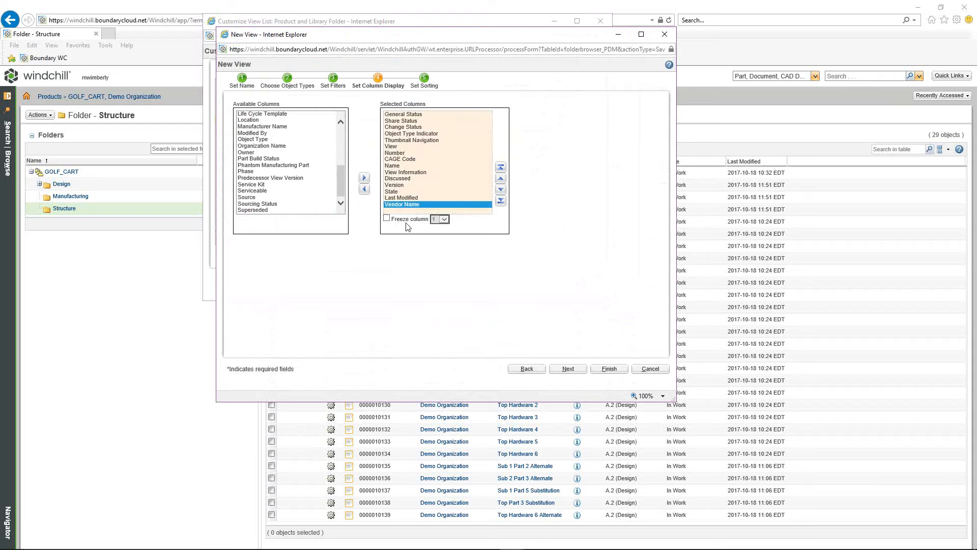
left_click(364, 189)
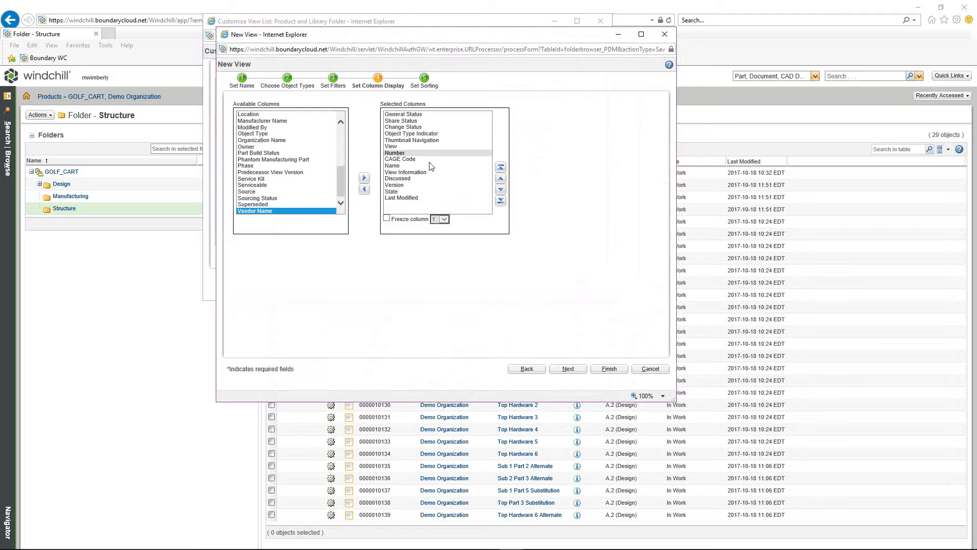
scroll(292, 147, "up", 10)
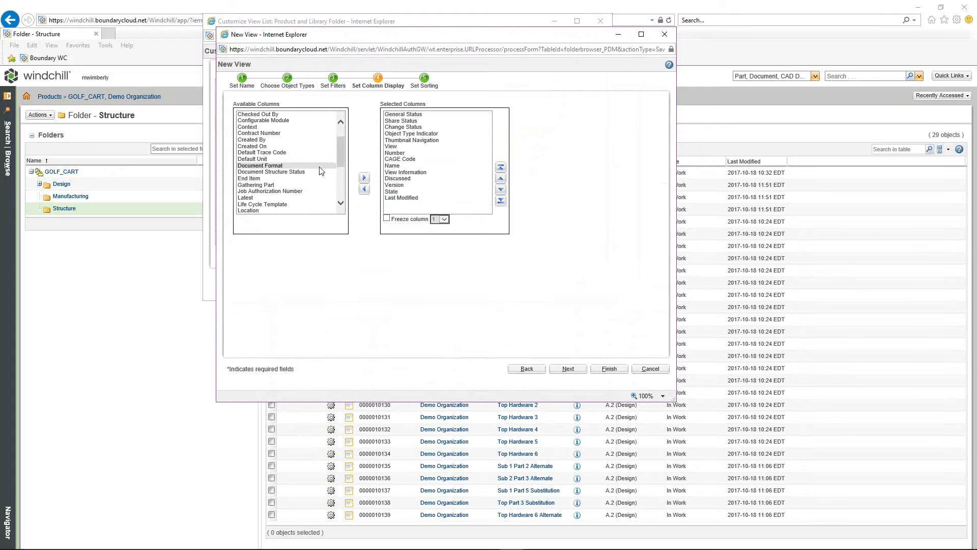
scroll(270, 140, "down", 10)
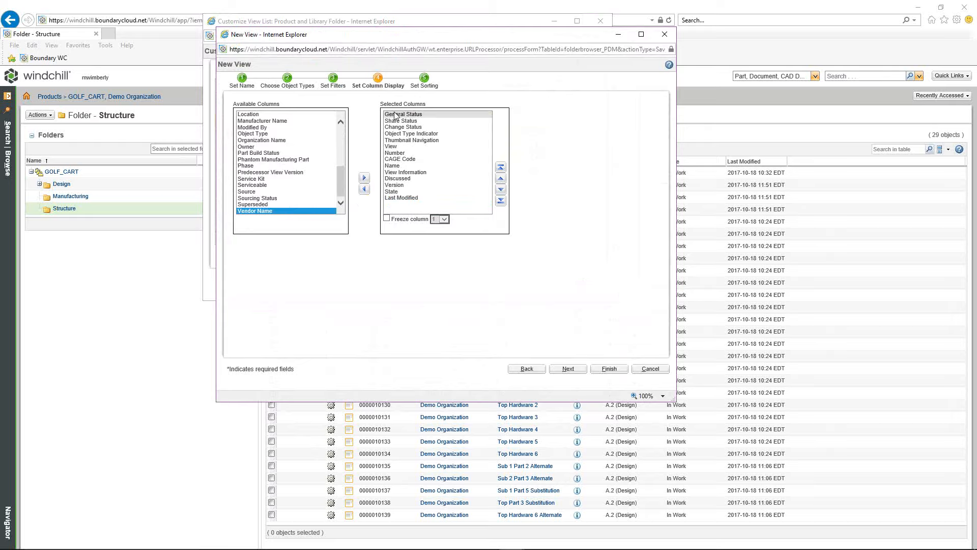
left_click(364, 179)
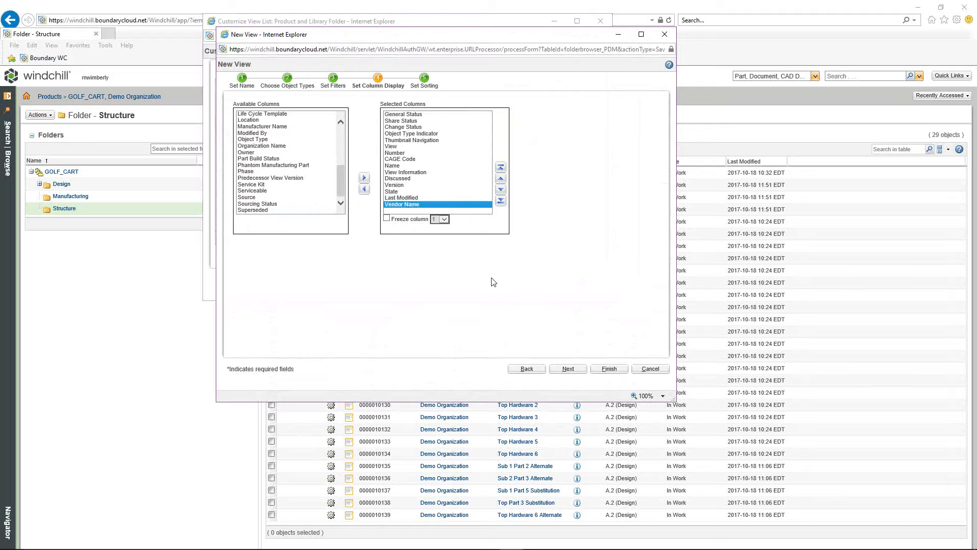
- Save the new view and close the view list customization, accepting the refresh of the folder window
left_click(601, 369)
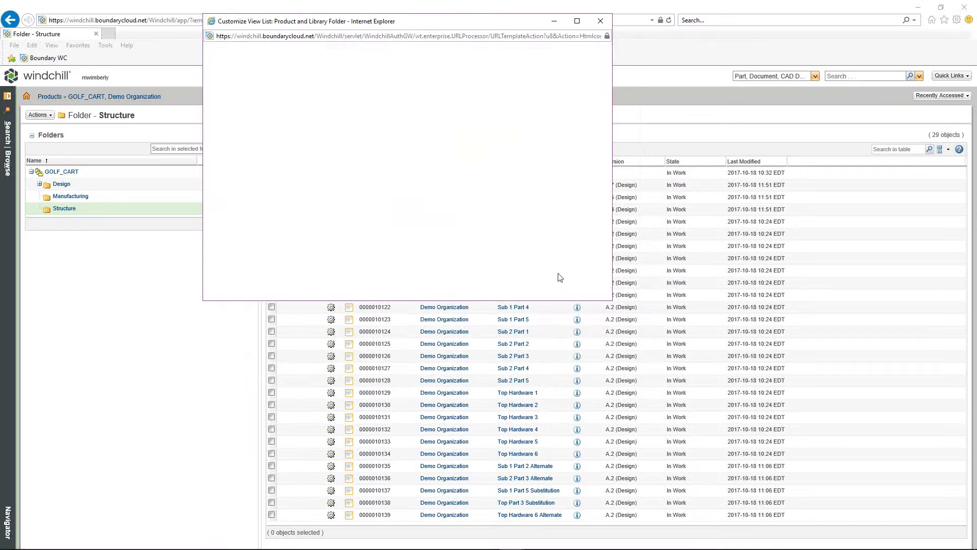
left_click(585, 280)
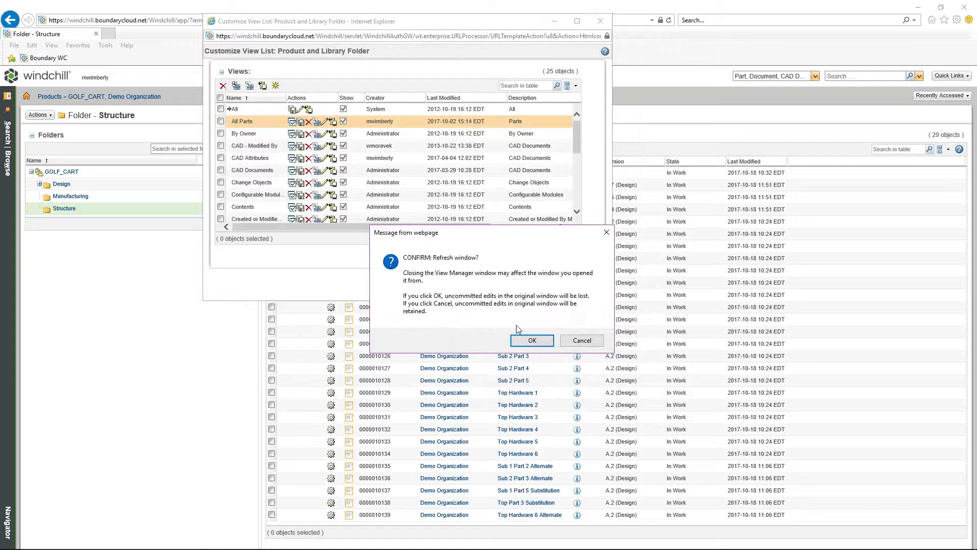
left_click(530, 340)
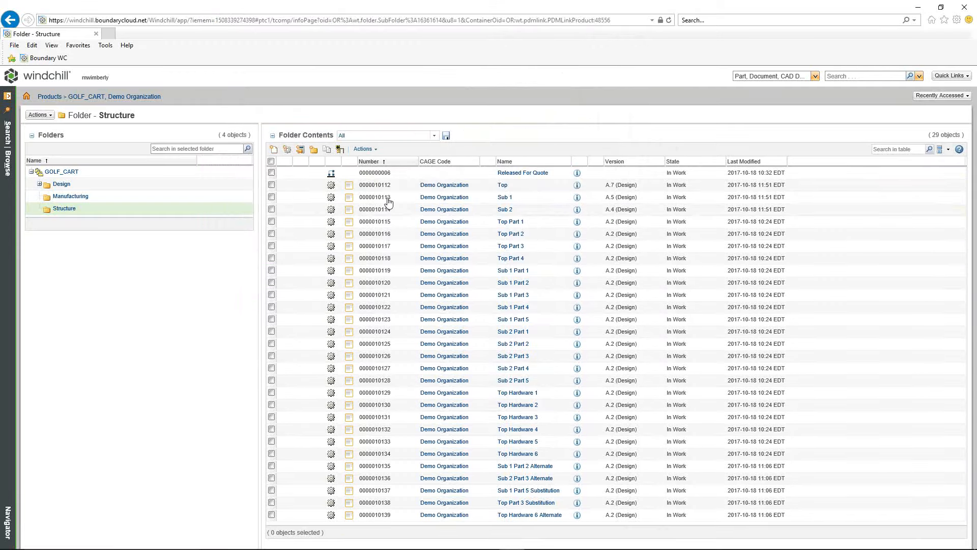
- Display the Structure folder contents with the Parts and Attributes view
left_click(434, 135)
scroll(397, 239, "down", 3)
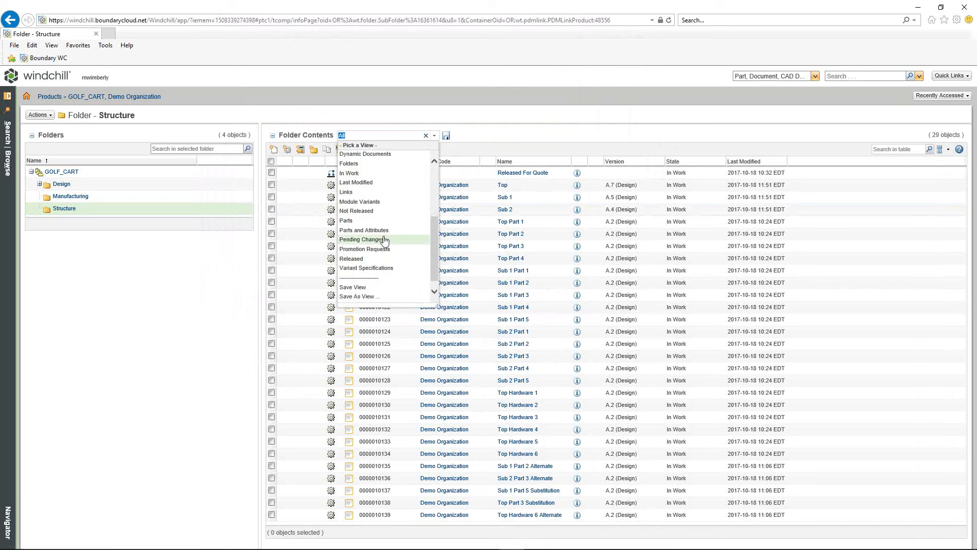
scroll(382, 252, "up", 3)
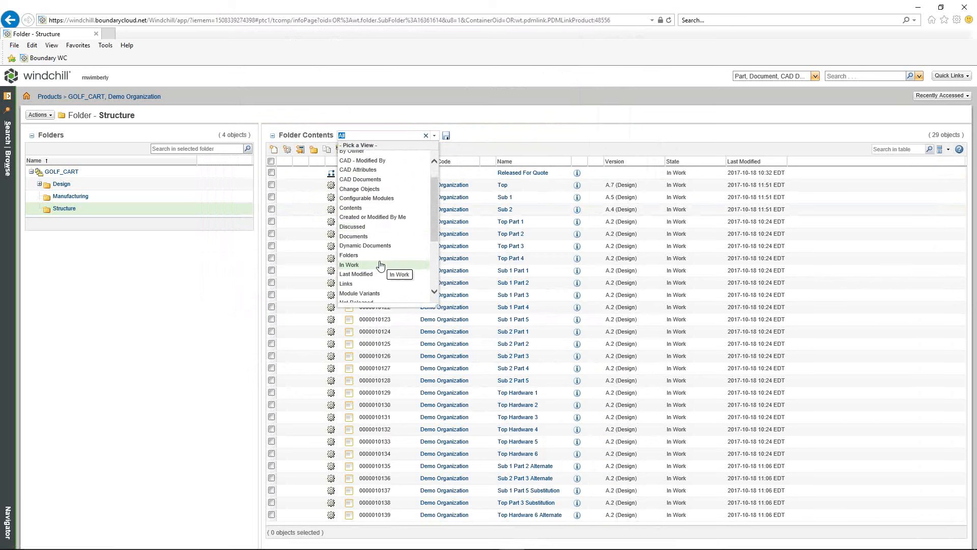
scroll(379, 257, "down", 2)
scroll(381, 261, "down", 2)
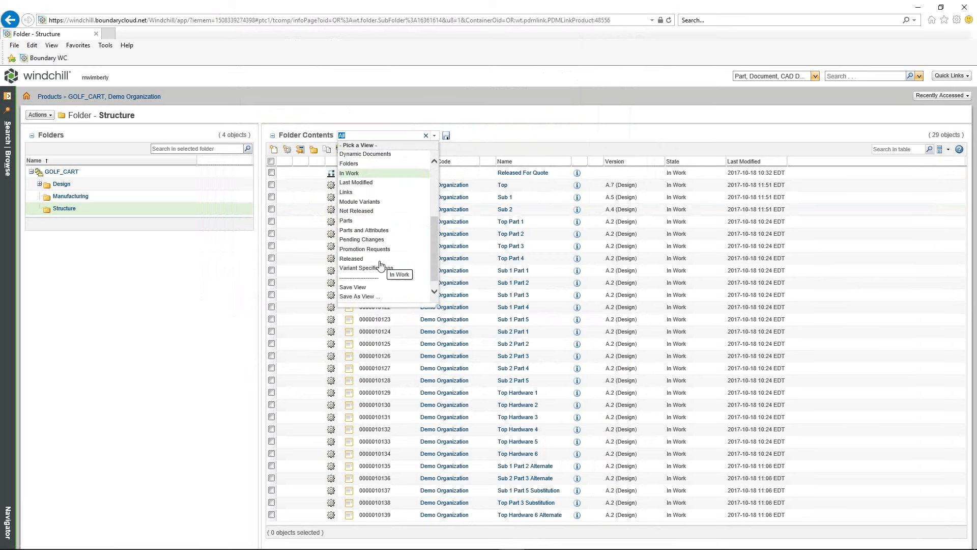
left_click(377, 233)
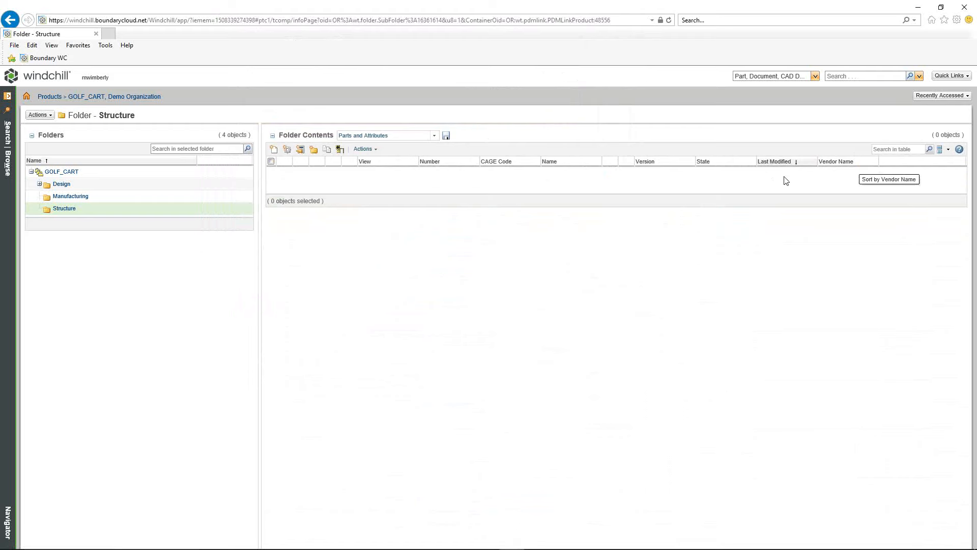
- Switch the folder contents back to the All view and examine the details of the Sub 1 Part 5 Substitution part
left_click(434, 136)
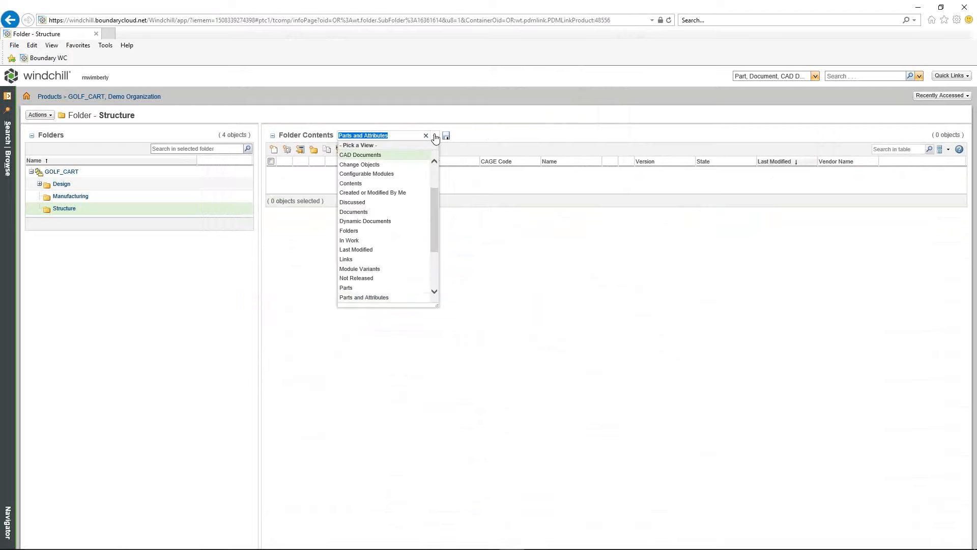
left_click_drag(432, 217, 435, 169)
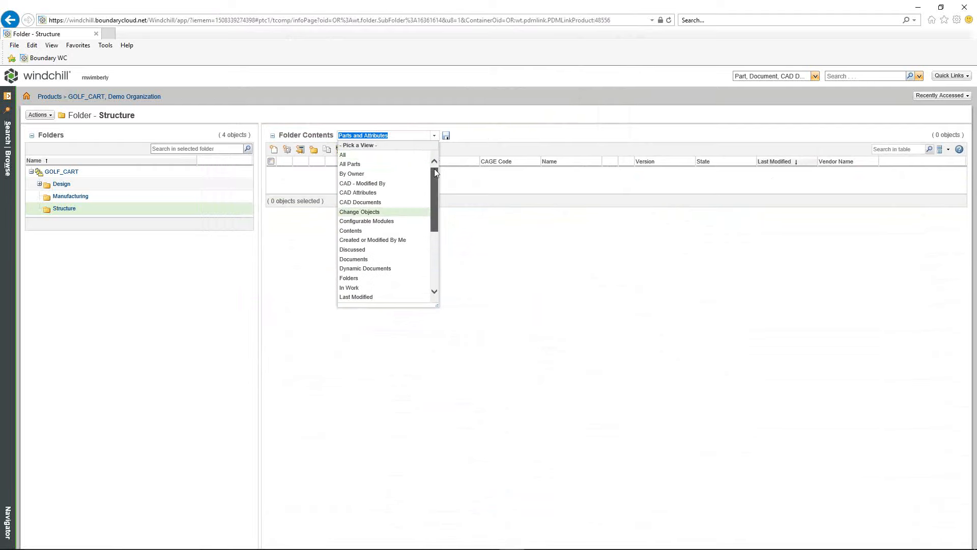
left_click(352, 155)
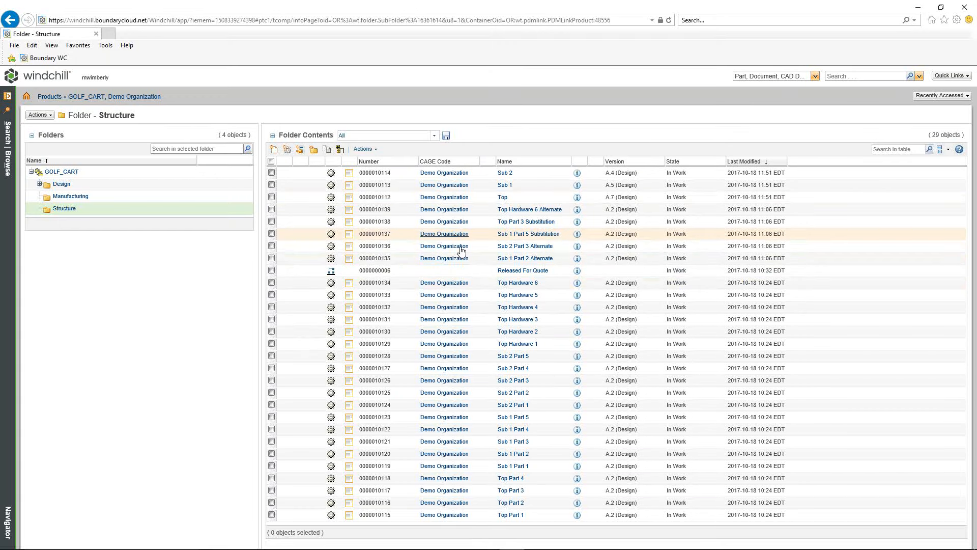
left_click(524, 235)
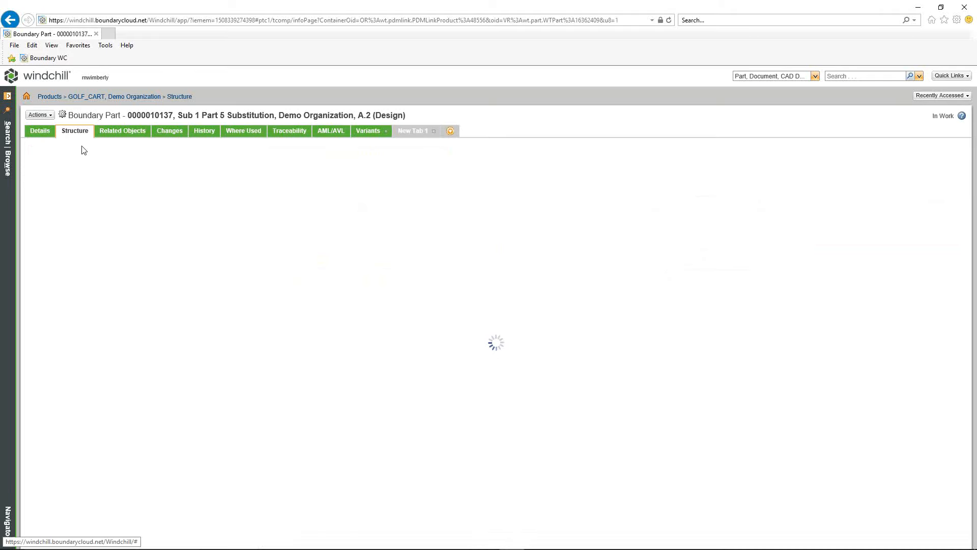
left_click(44, 133)
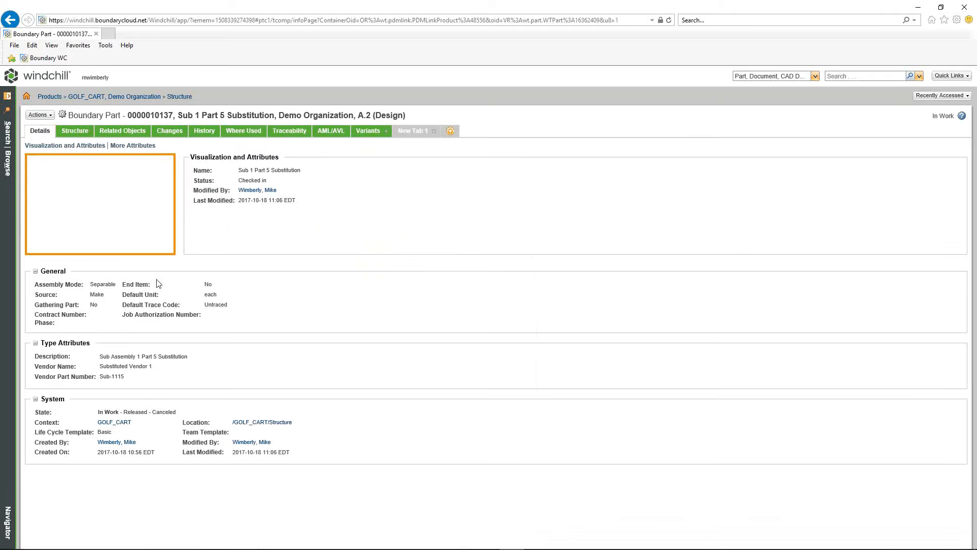